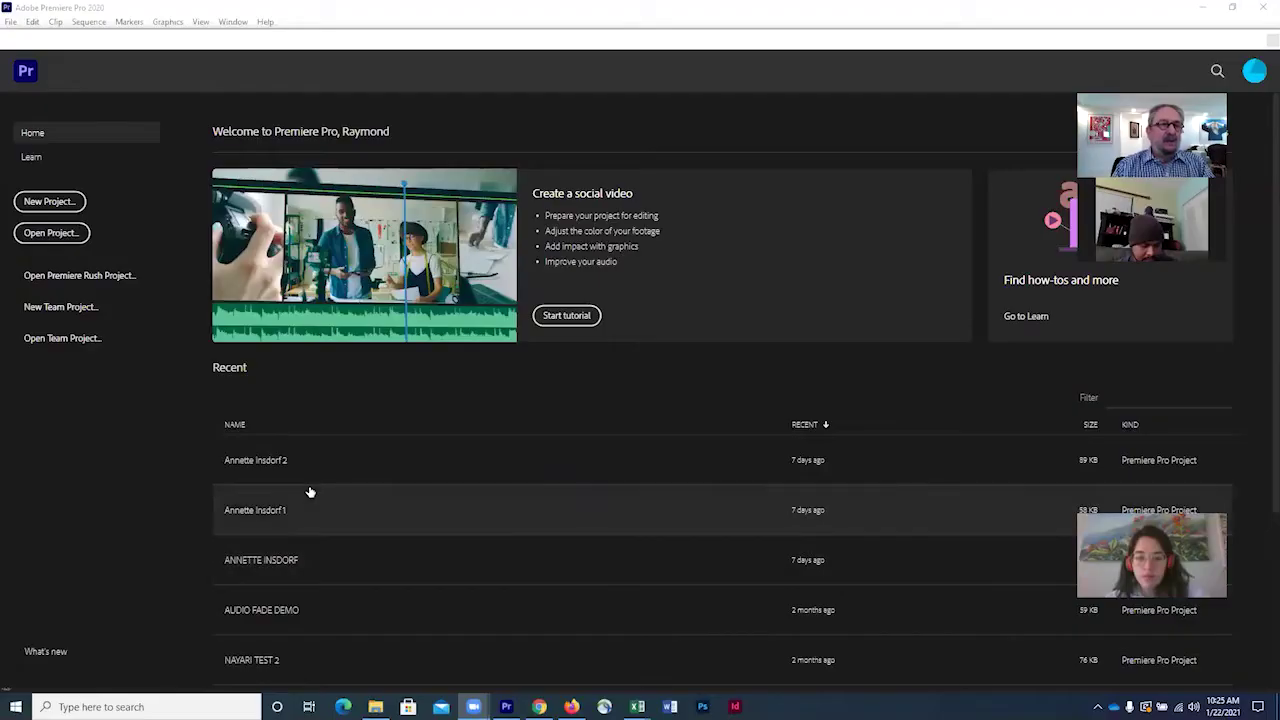
Start a new project named after the interviewee and open the location folder picker
click(36, 202)
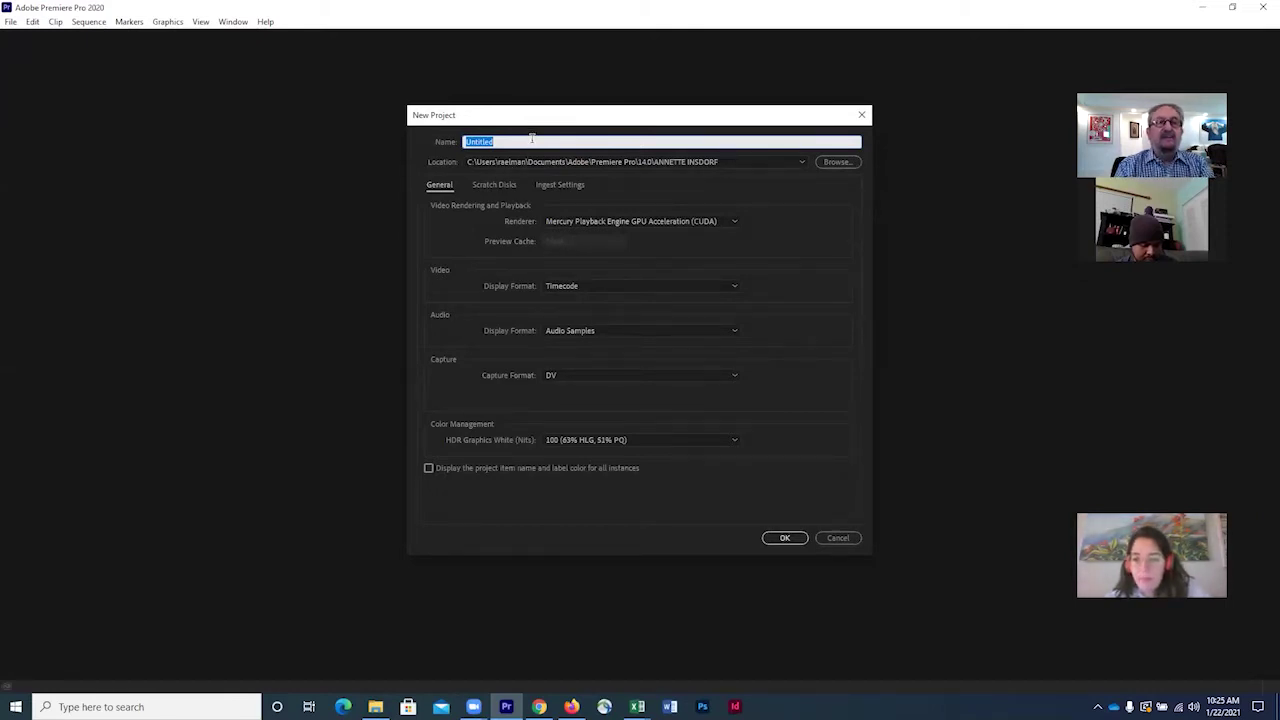
text(I)
key(BackSpace)
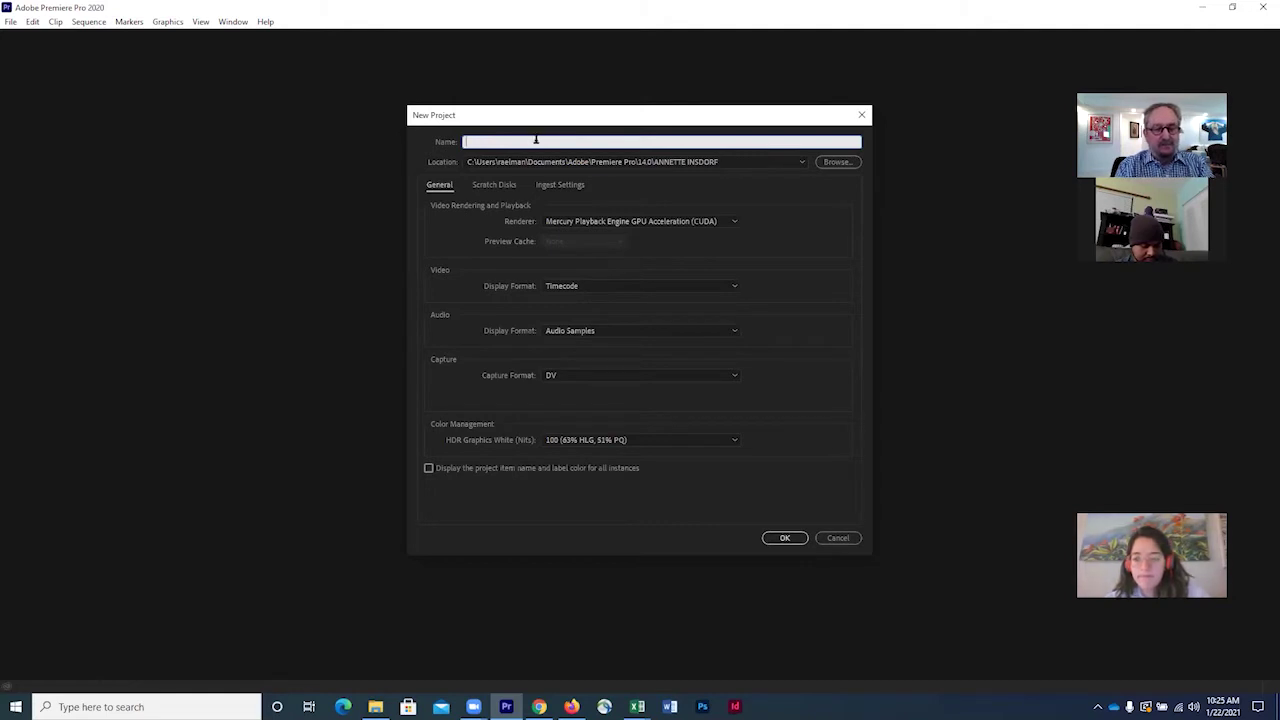
text(JIM GILBERT)
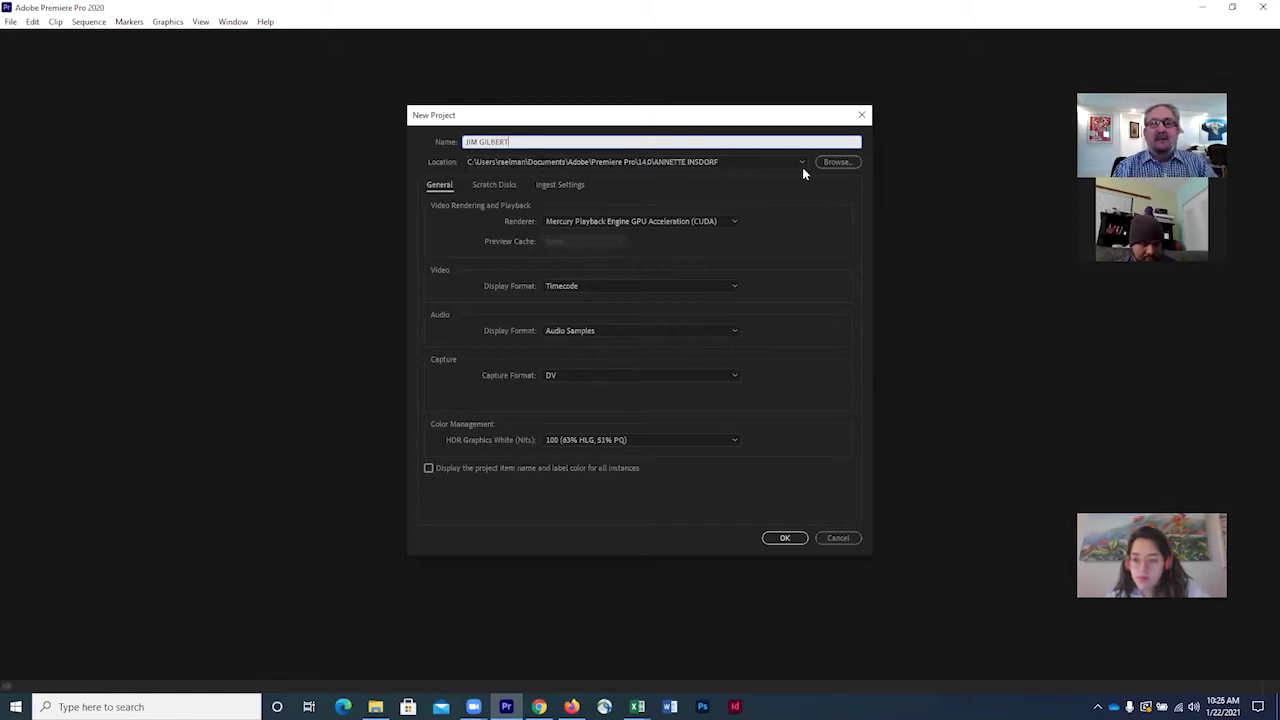
click(834, 163)
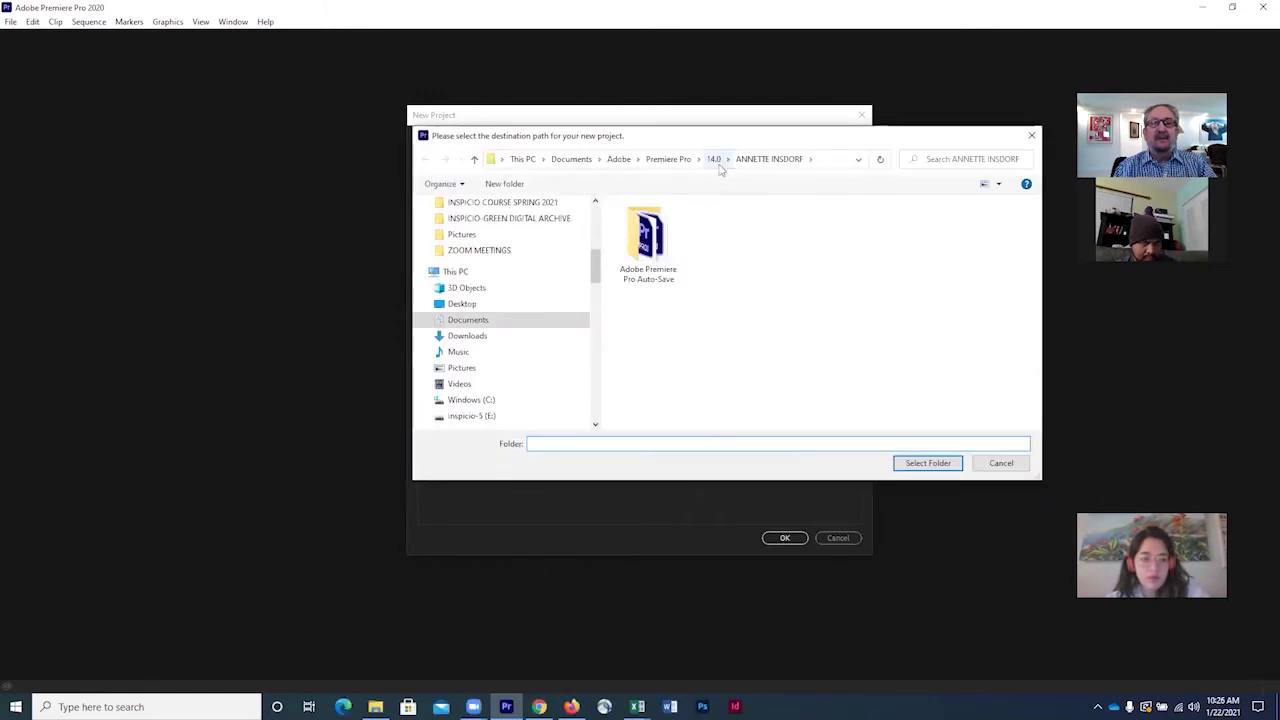
Create a folder named after the interviewee inside 14.0 and select it as the project location
click(714, 161)
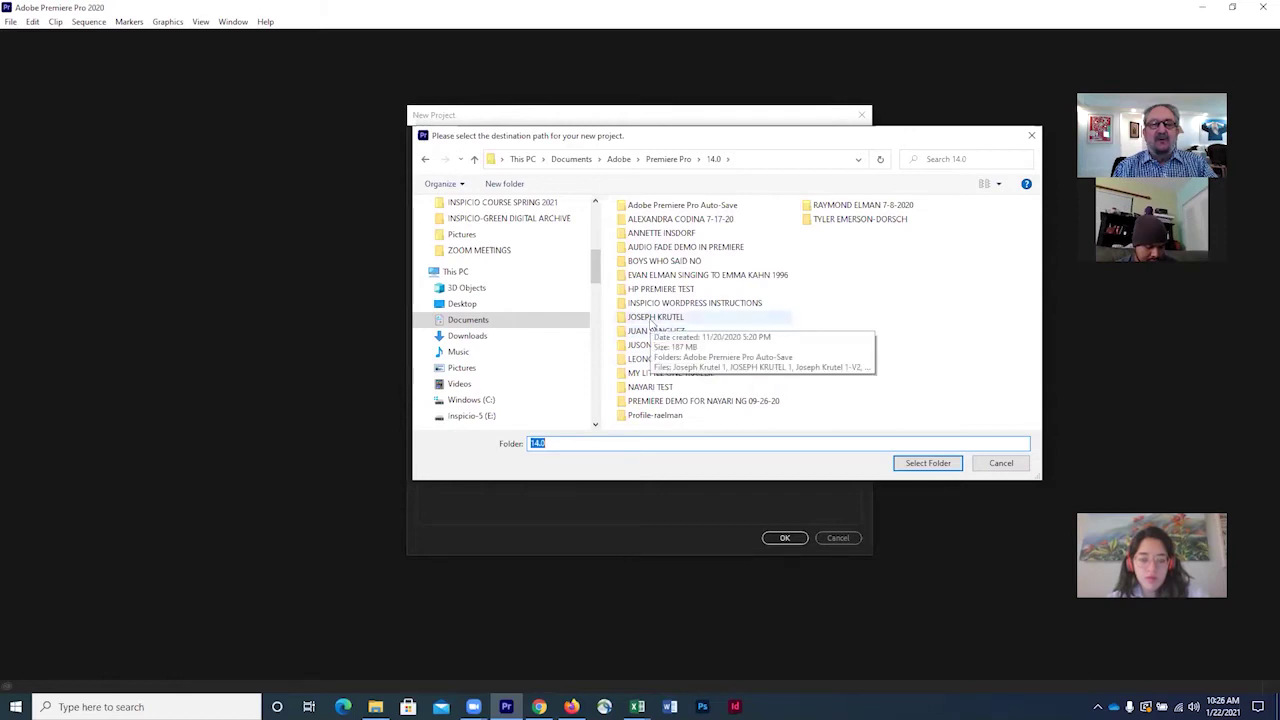
click(505, 184)
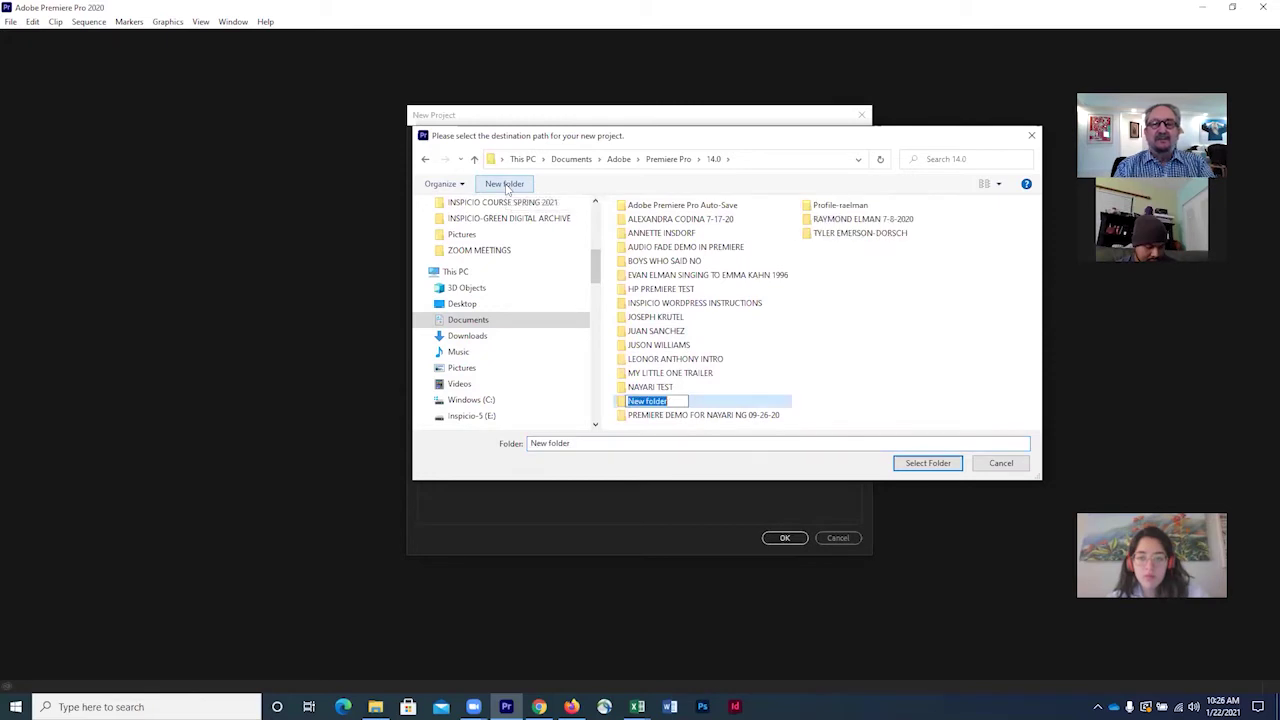
text(JIM)
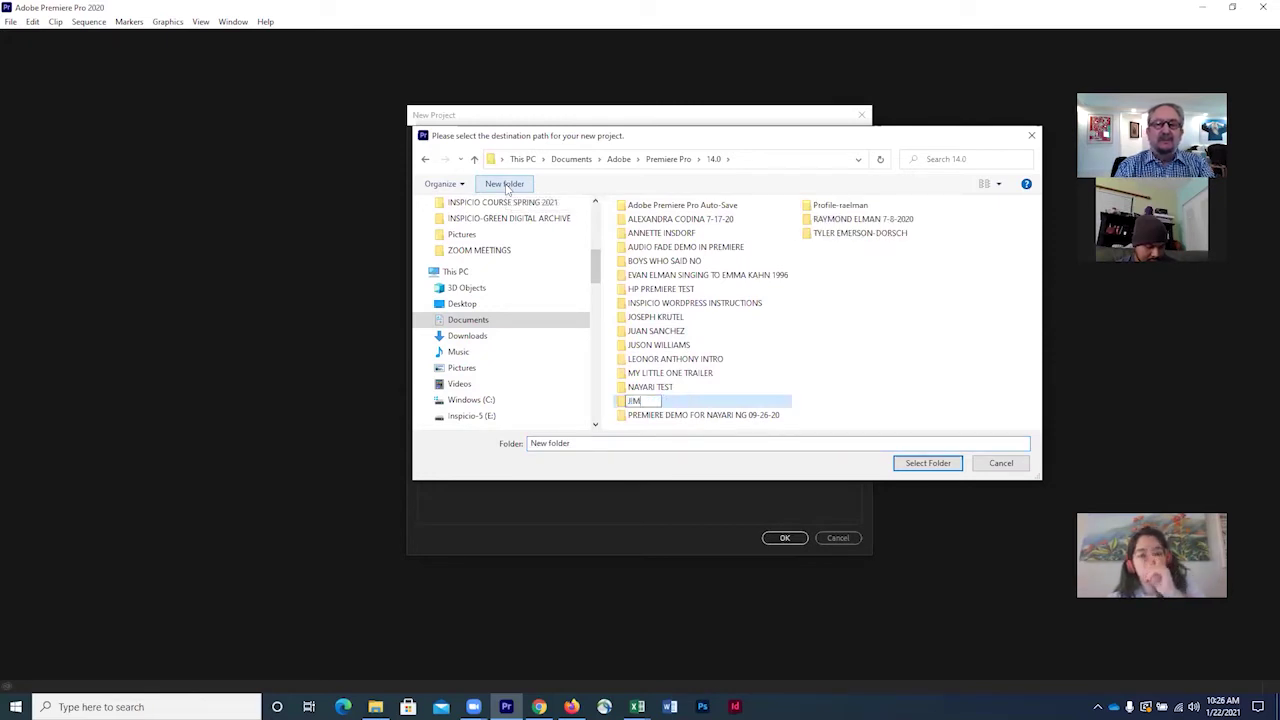
text( GILBERT)
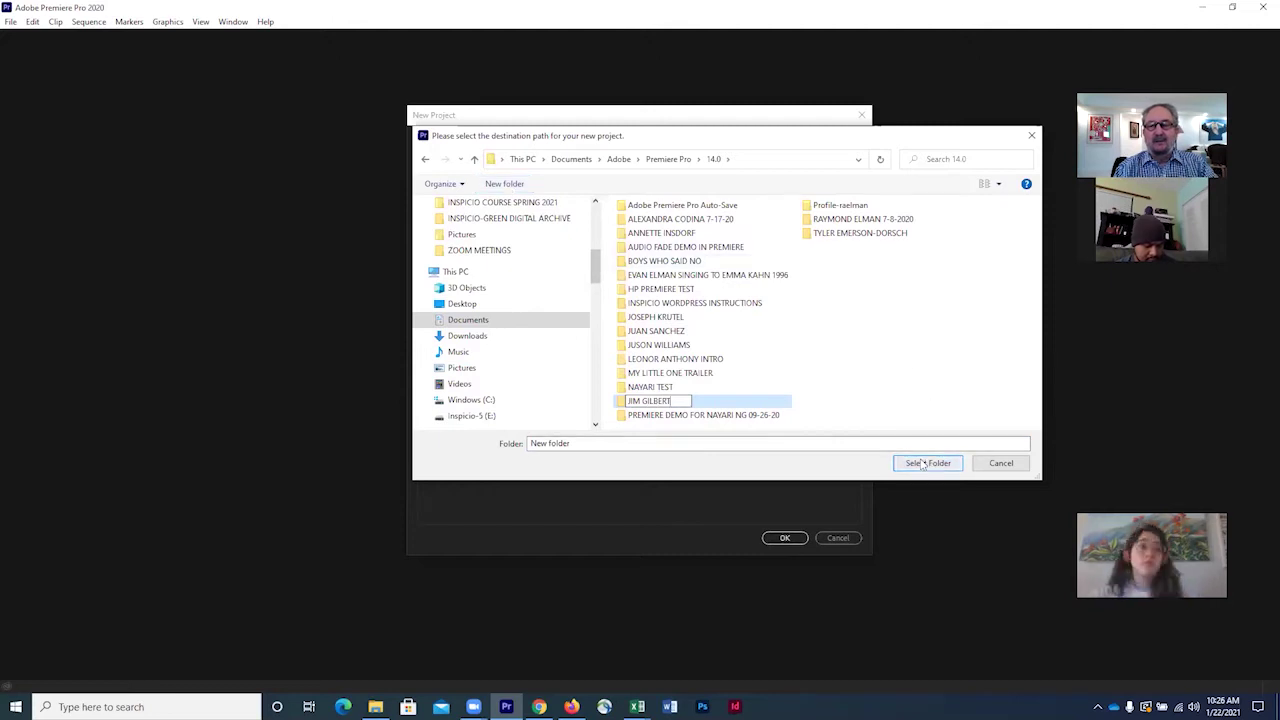
key(Return)
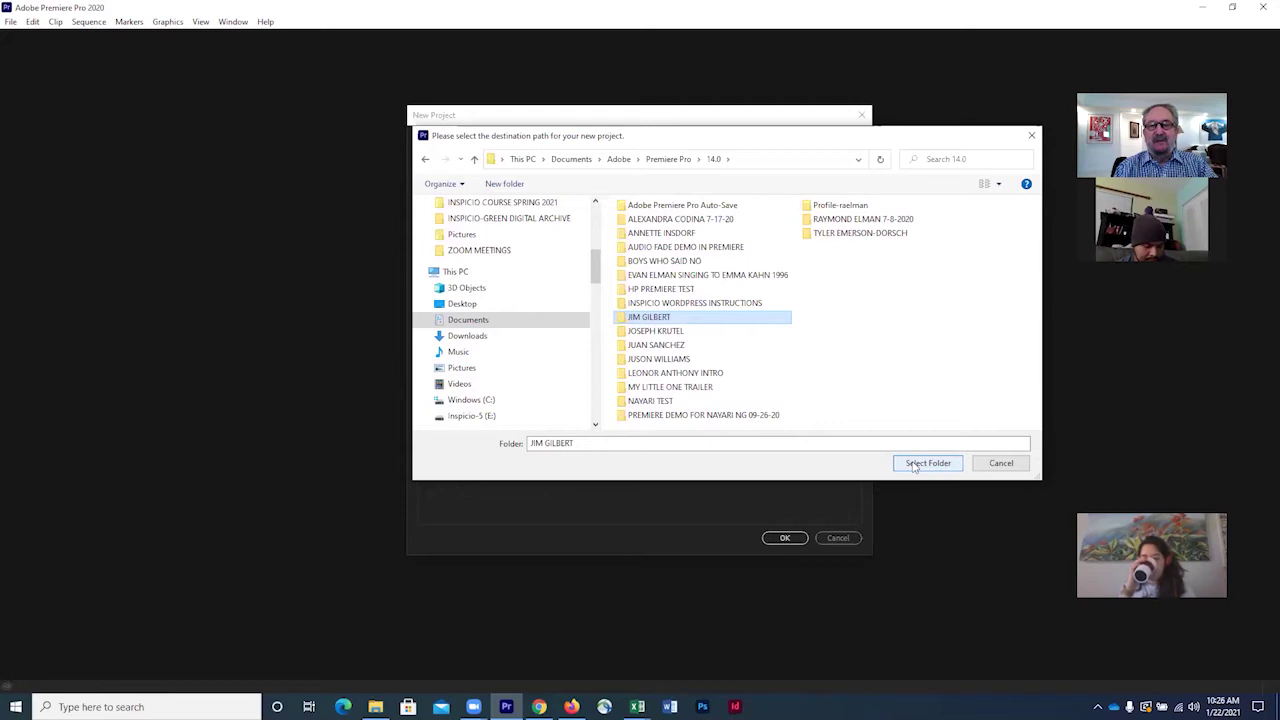
click(913, 465)
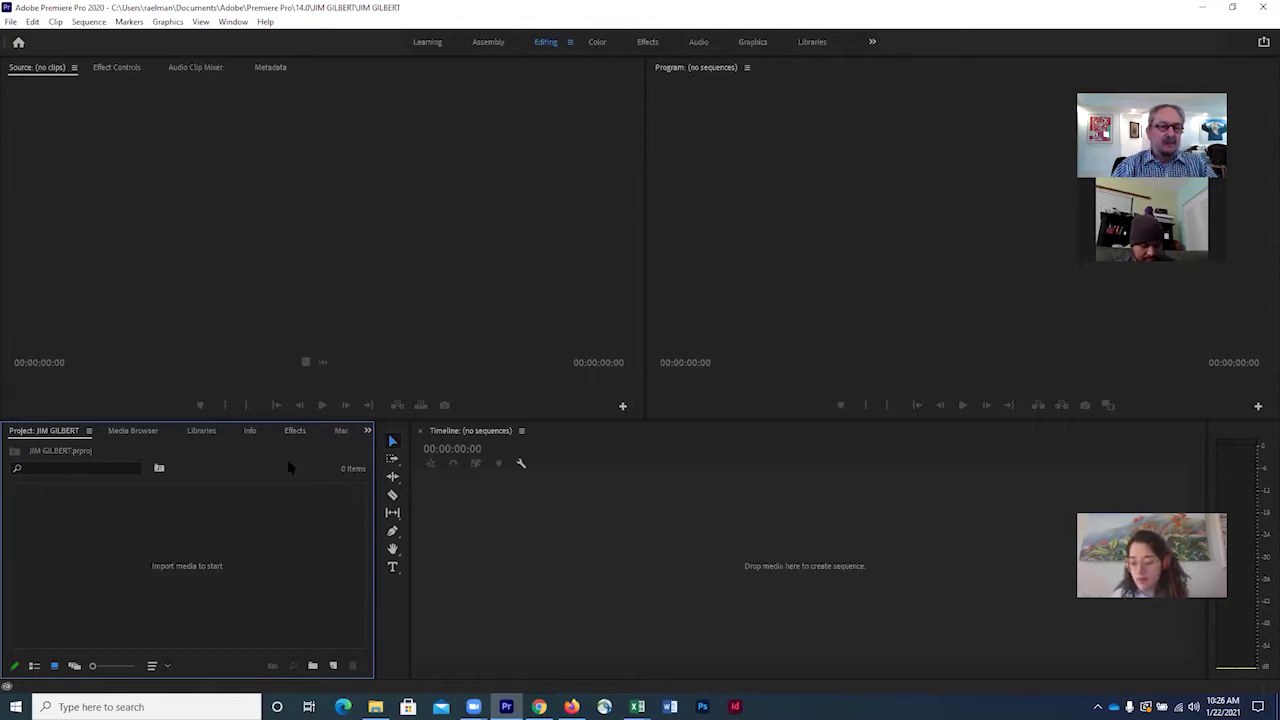
In the import browser, navigate to INSPICIO COURSE SPRING 2021 > VIDEO INTERVIEW FILES > interview media folder
double_click(227, 524)
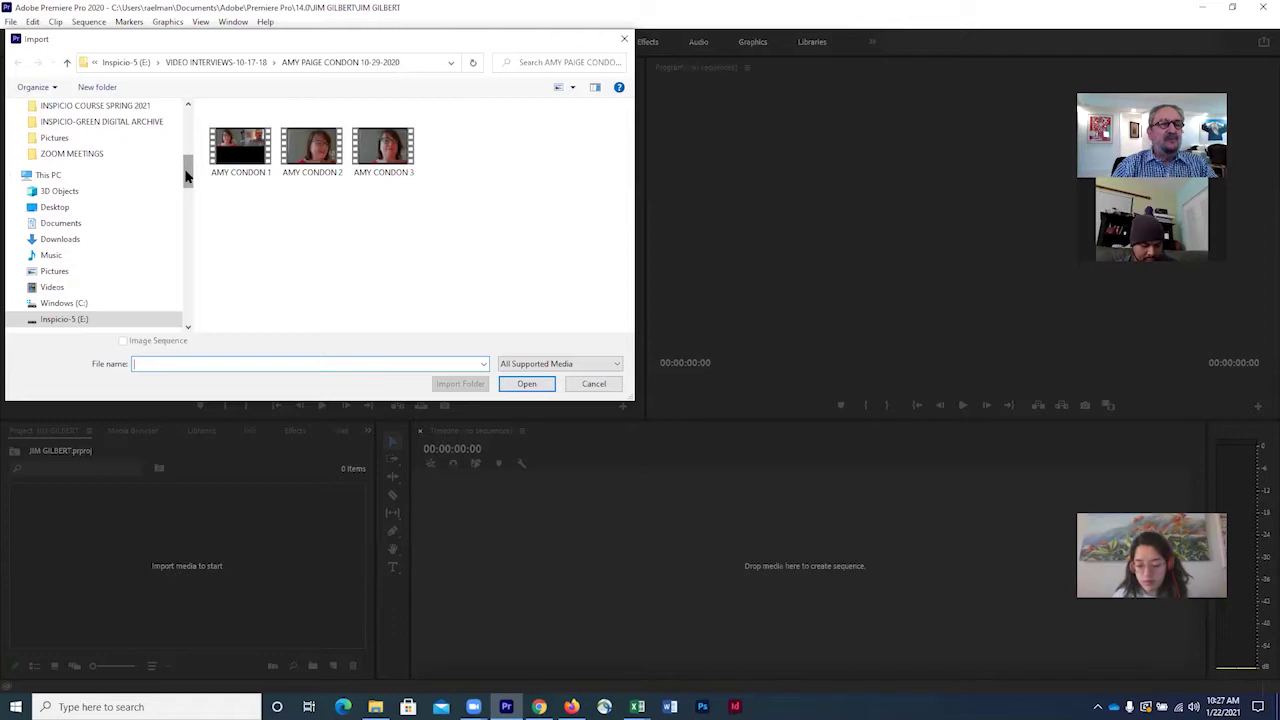
drag(186, 176, 185, 131)
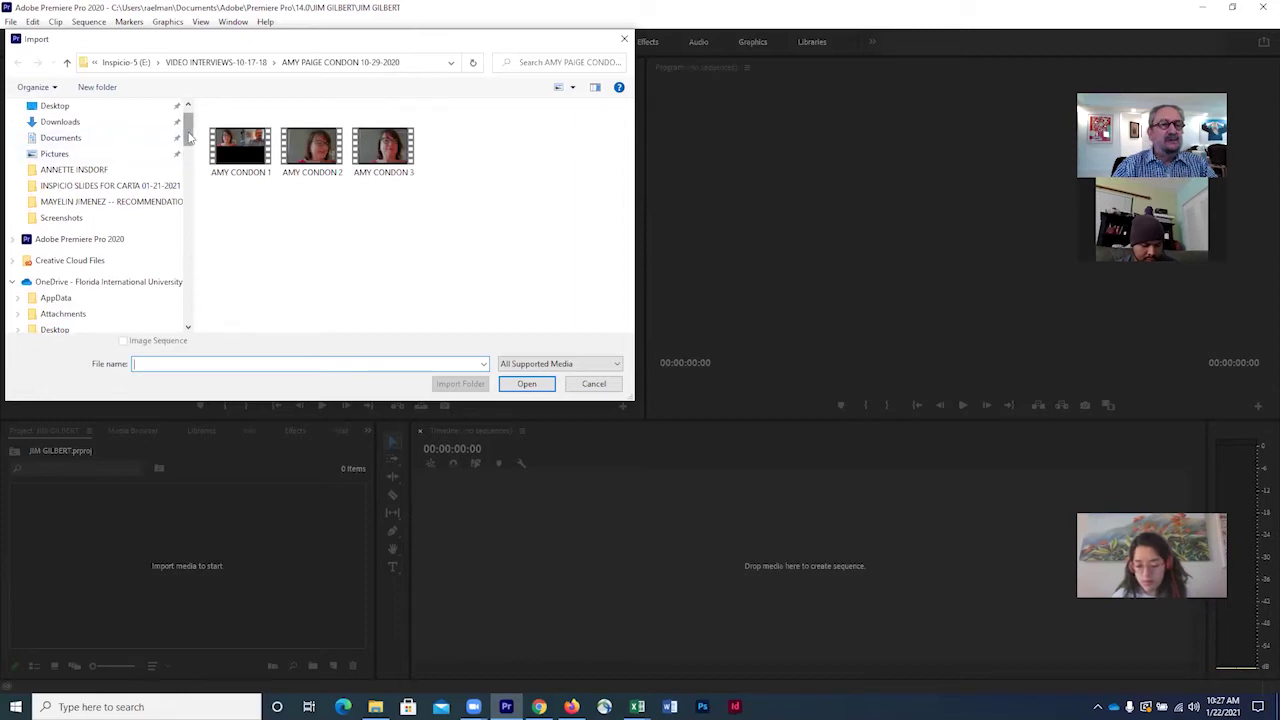
drag(186, 131, 190, 149)
scroll(90, 168, down, 1)
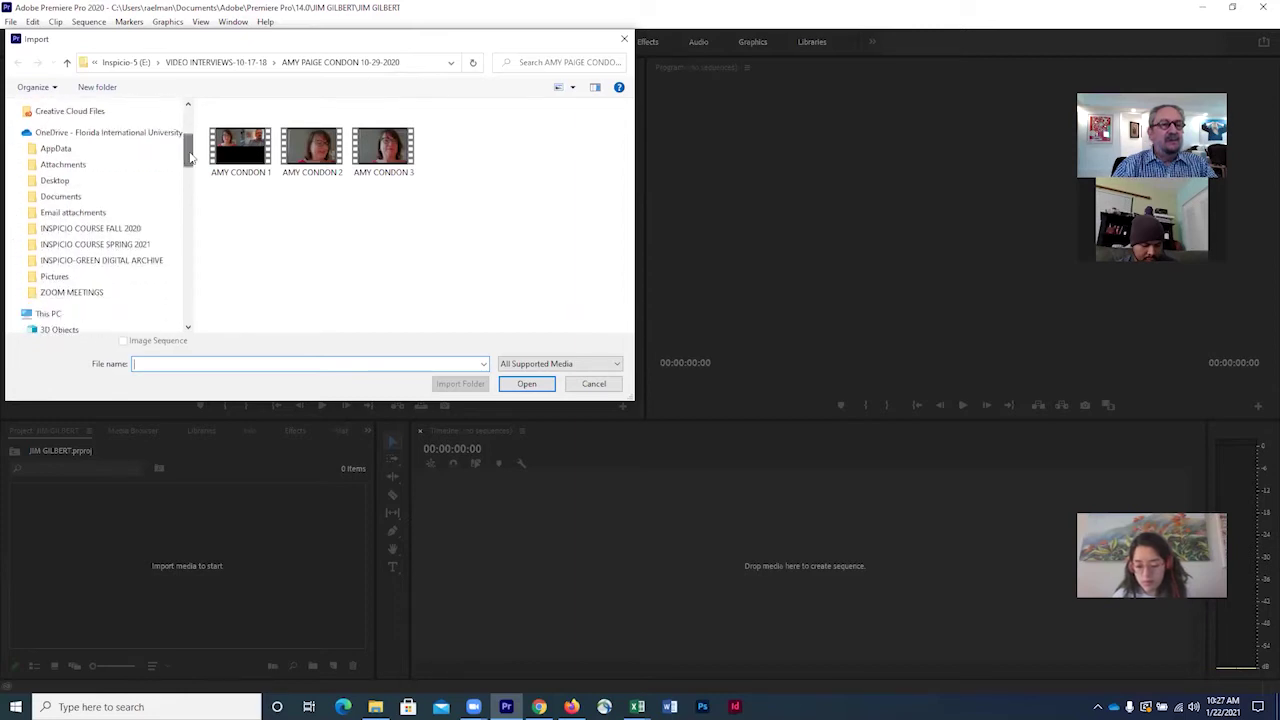
click(124, 249)
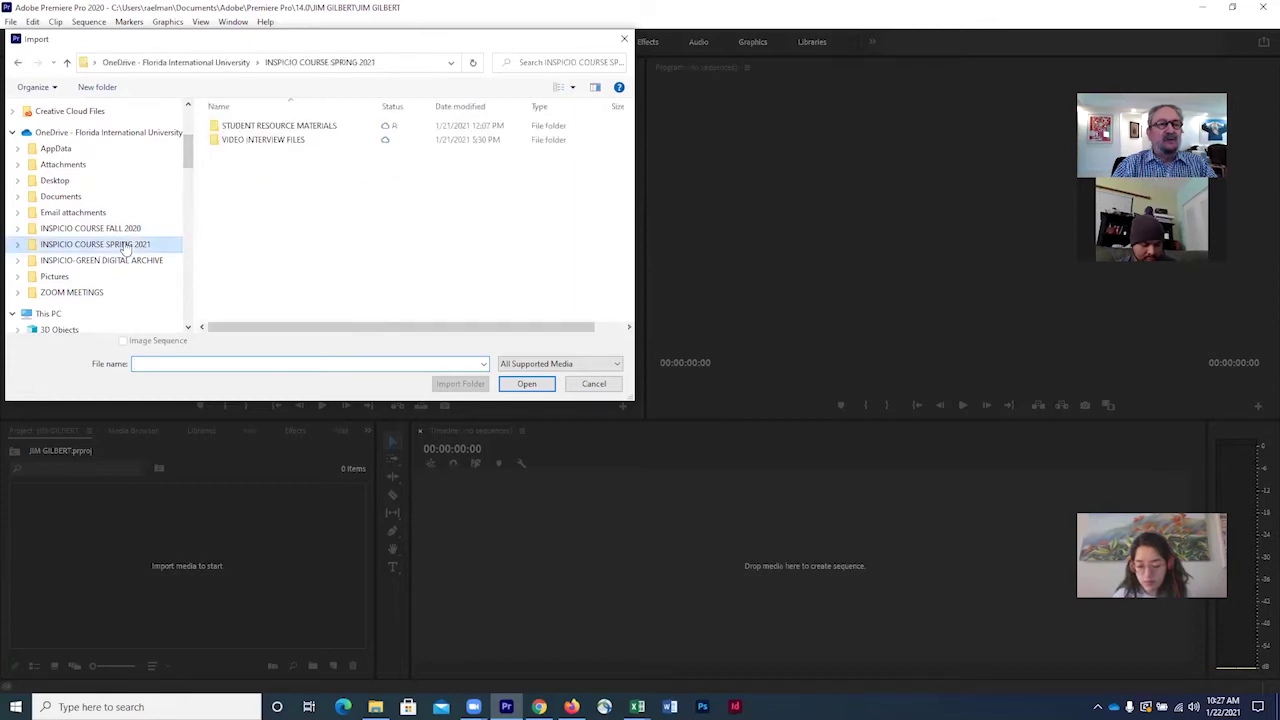
double_click(240, 140)
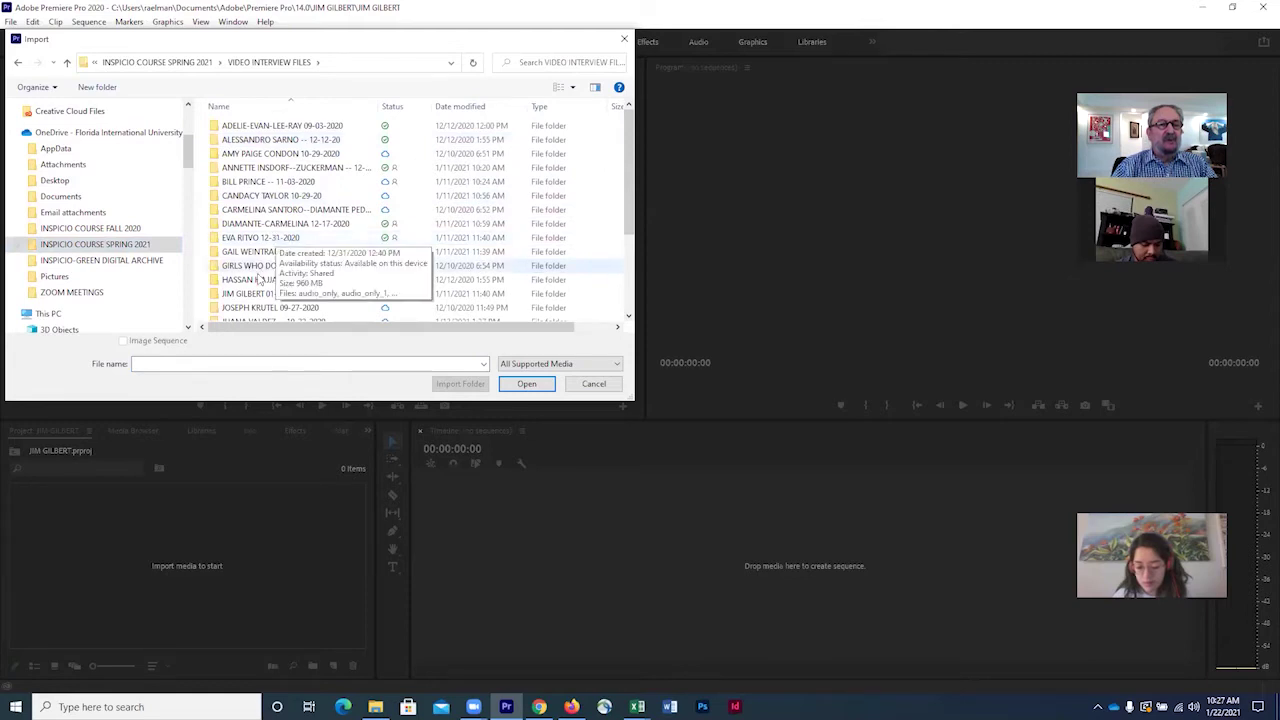
click(222, 295)
double_click(222, 295)
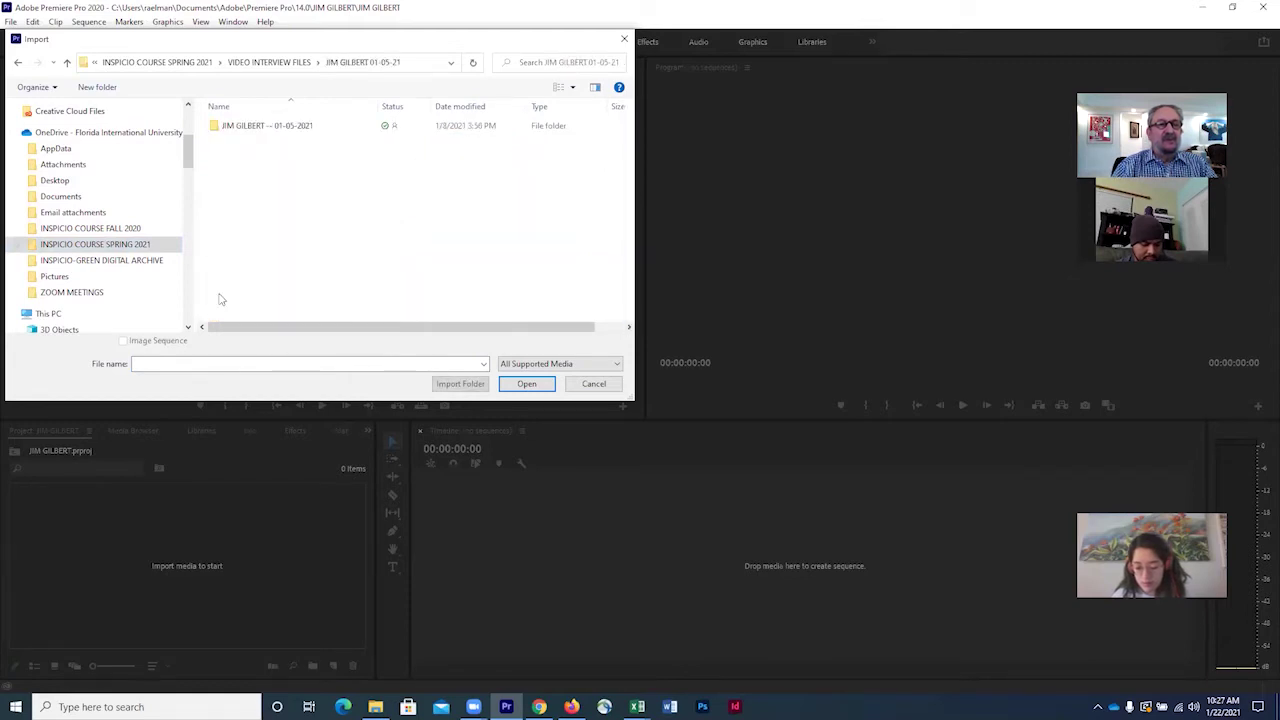
double_click(214, 126)
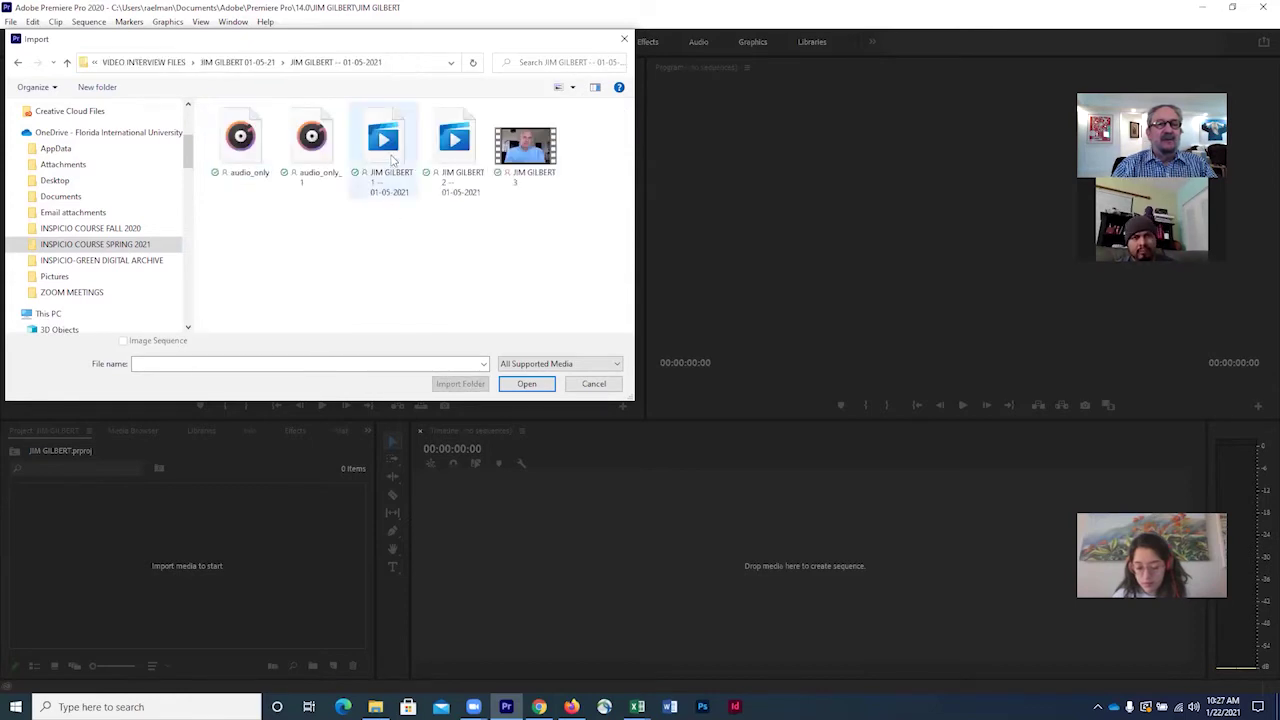
Select the three interview MP4 files and import them into the project bin
click(390, 146)
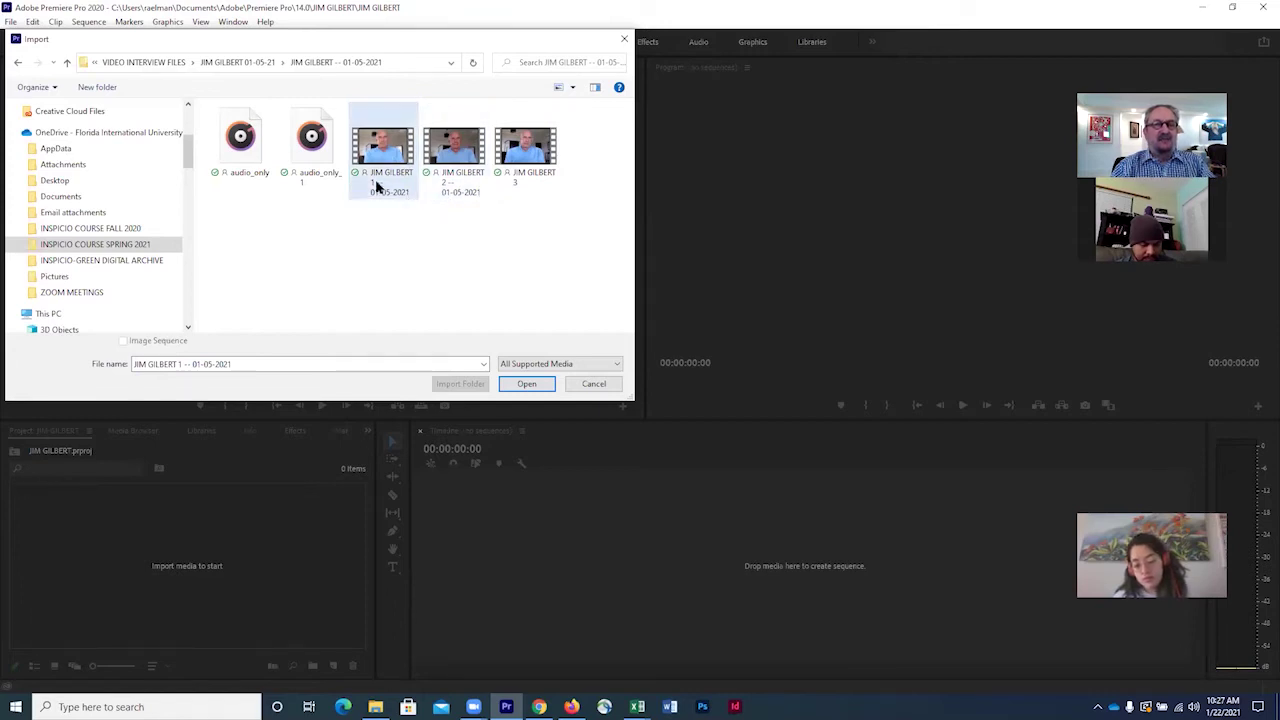
mouse_move(393, 121)
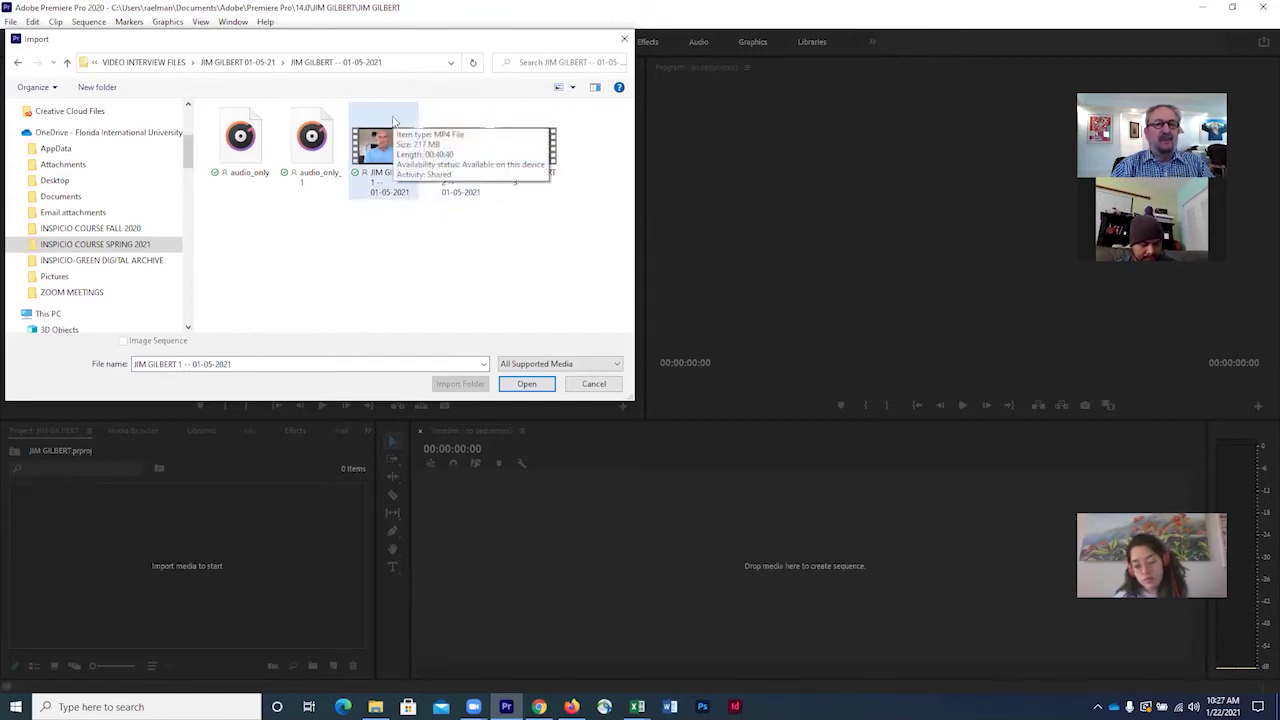
click(440, 145)
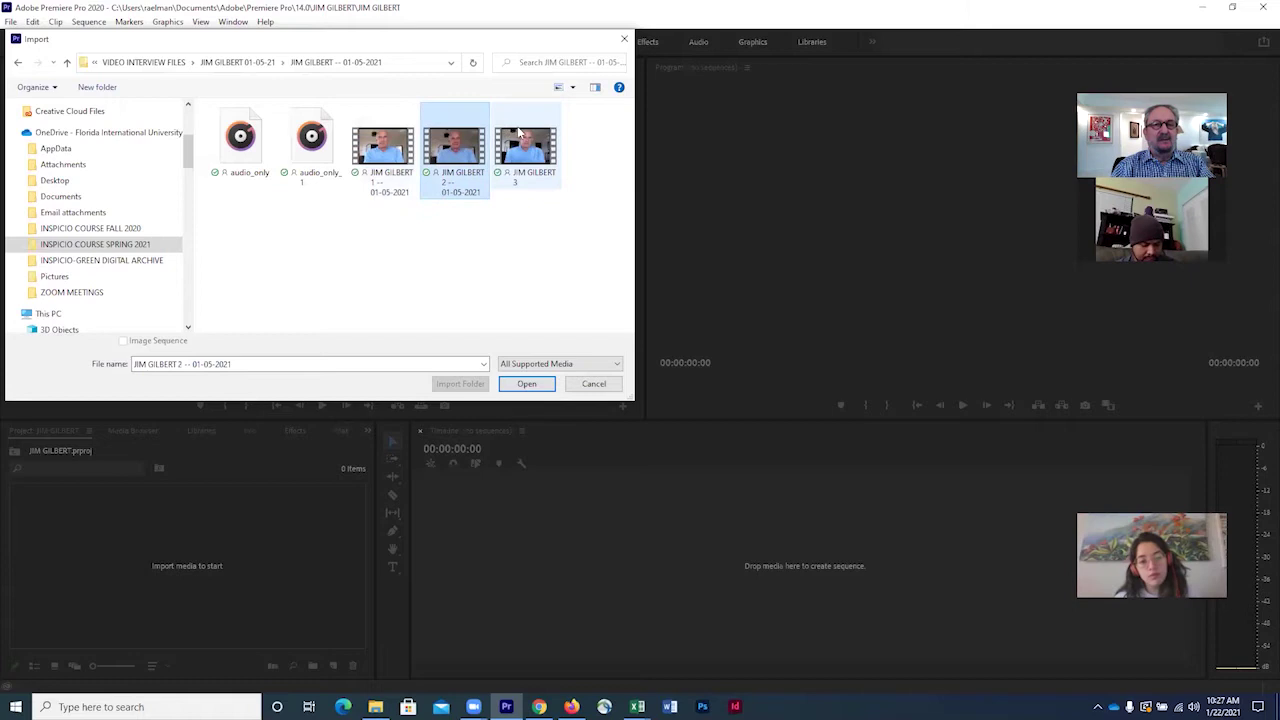
click(397, 117)
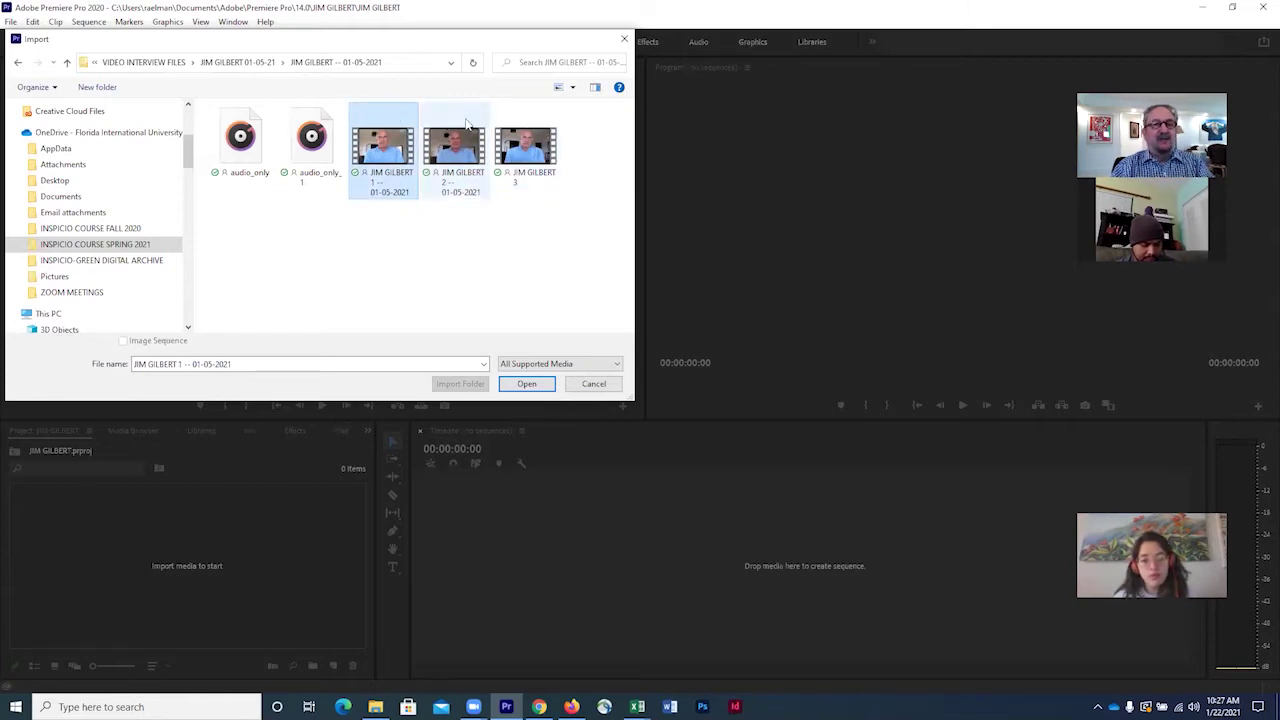
shift+click(519, 137)
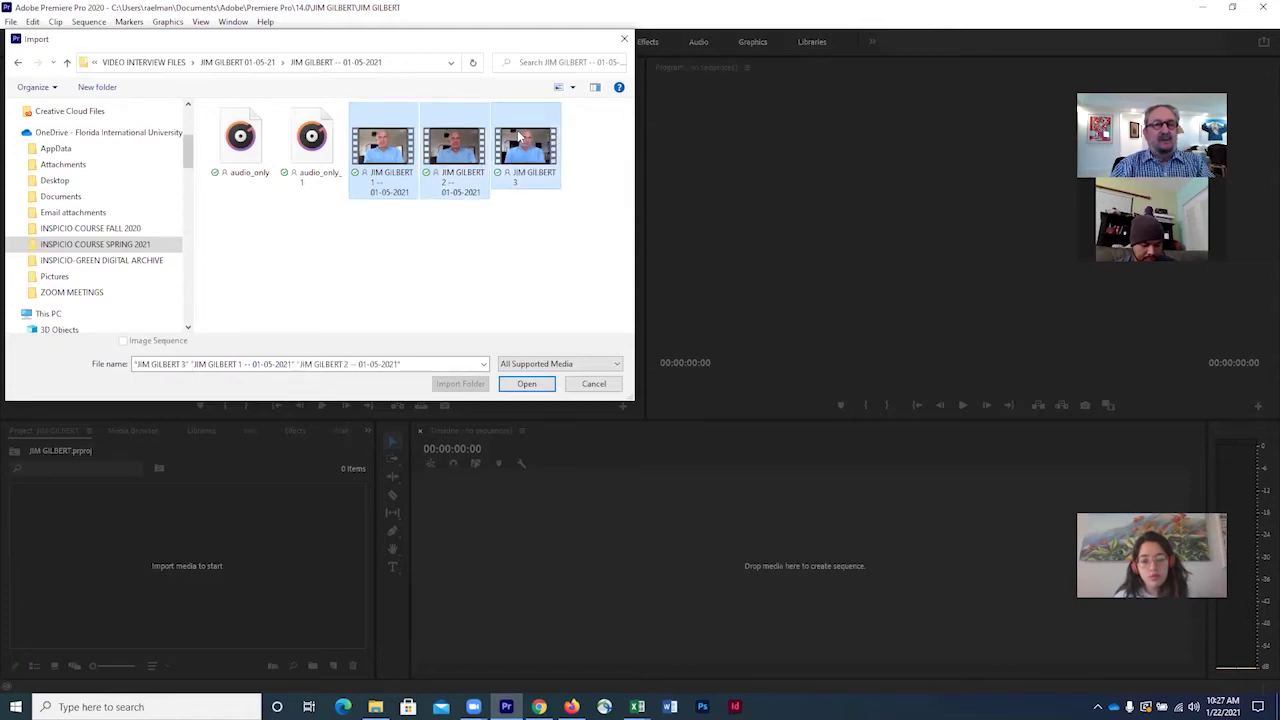
click(524, 385)
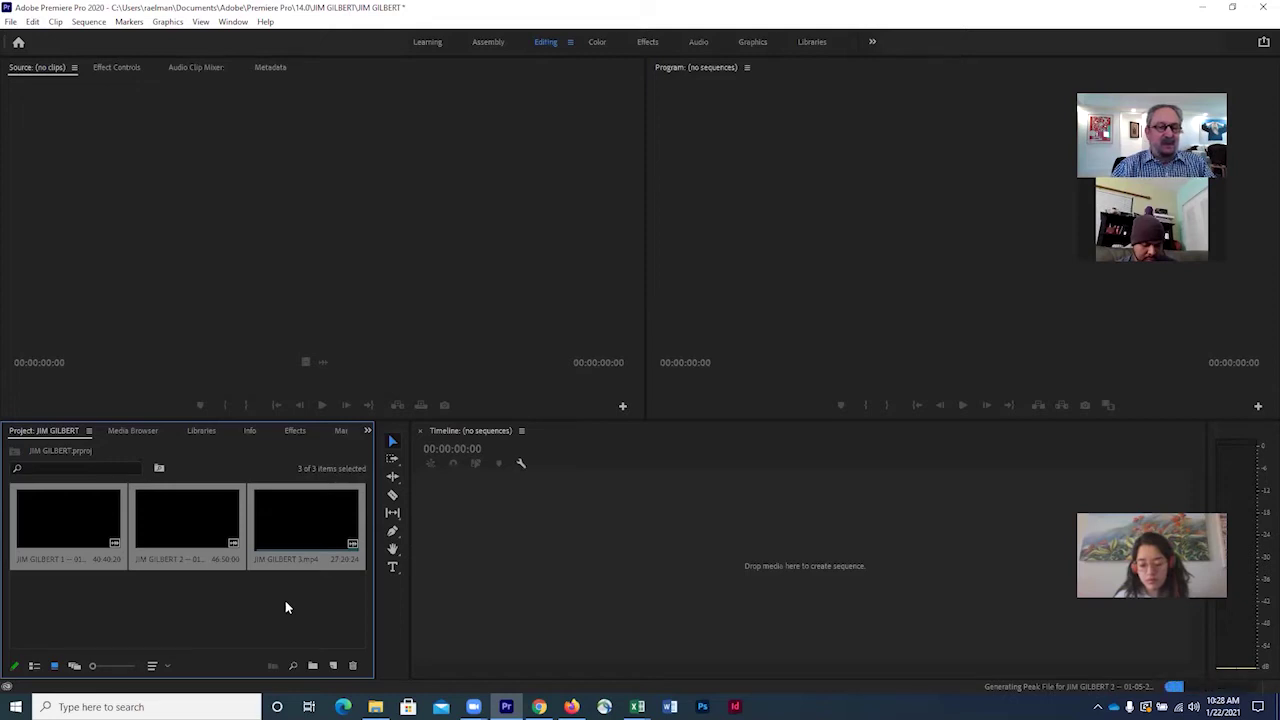
Load the first interview clip in the Source monitor and consult the Excel video log
click(95, 522)
double_click(94, 516)
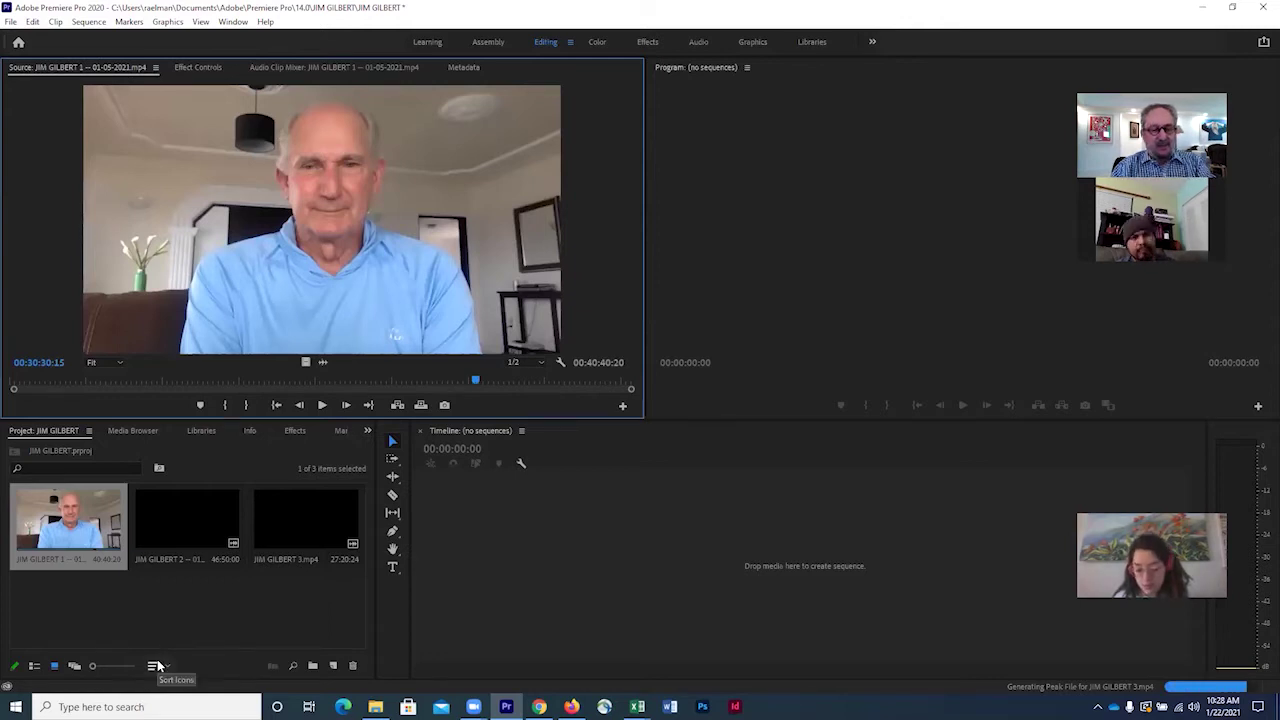
key(alt+Tab)
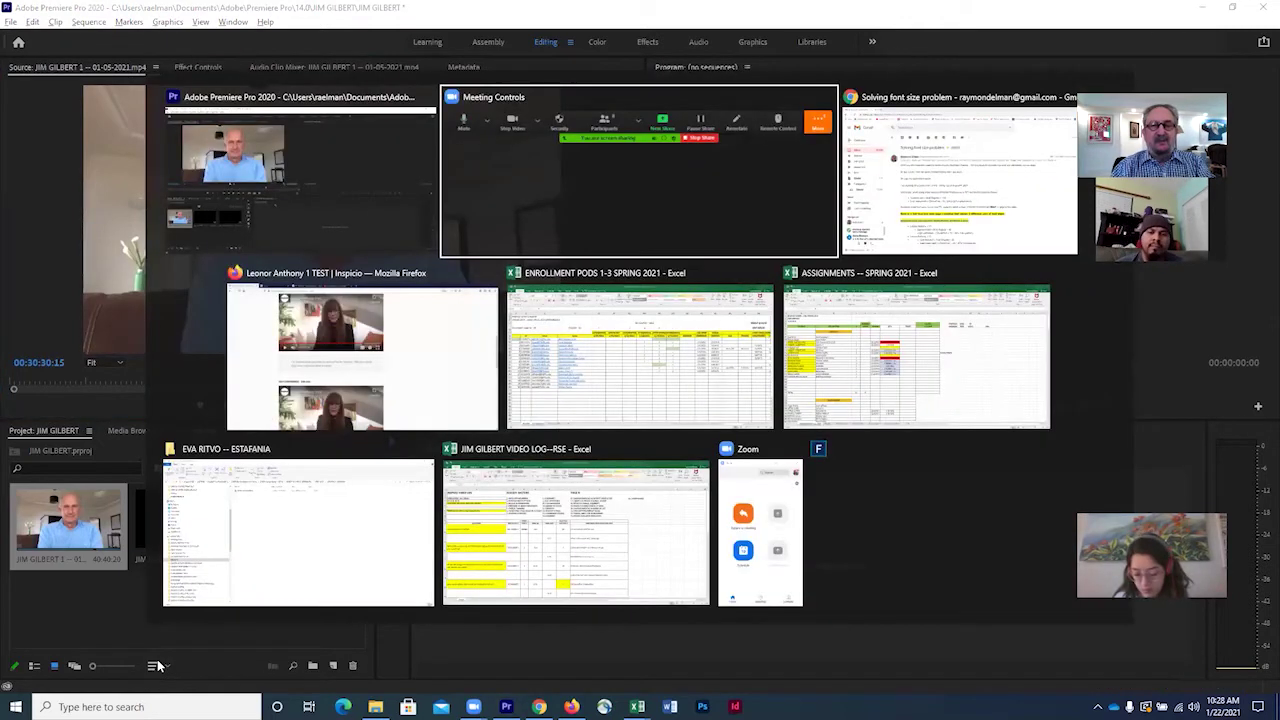
key(Tab)
key(Tab)
key(Tab)
key(Tab)
key(Tab)
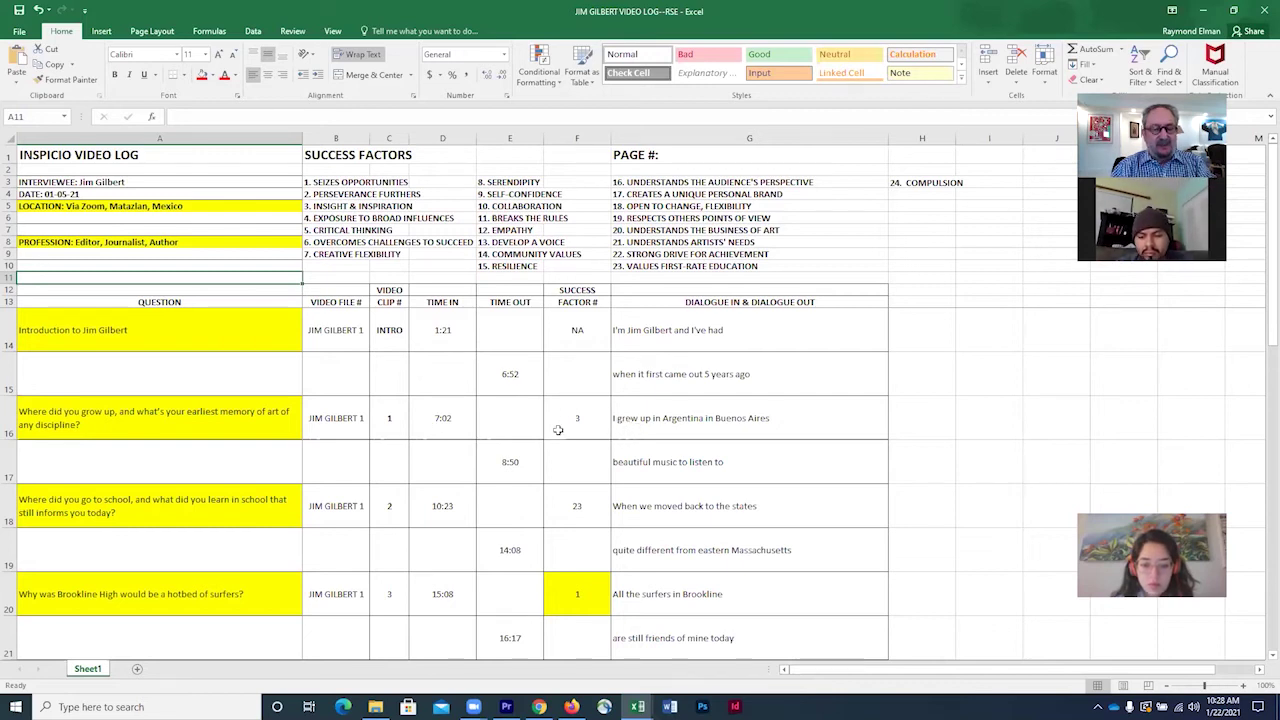
key(alt+Tab)
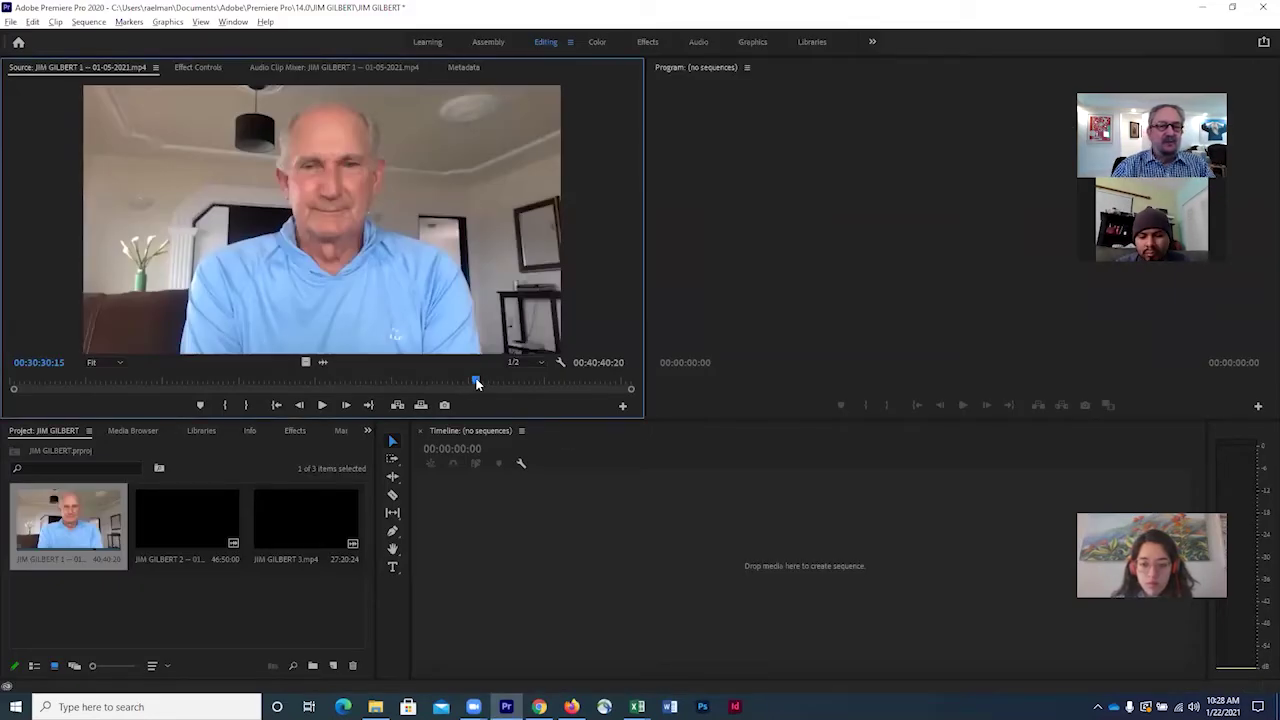
Set the source clip's In point at 00:07:02:05, checking the Excel video log
drag(462, 384, 456, 385)
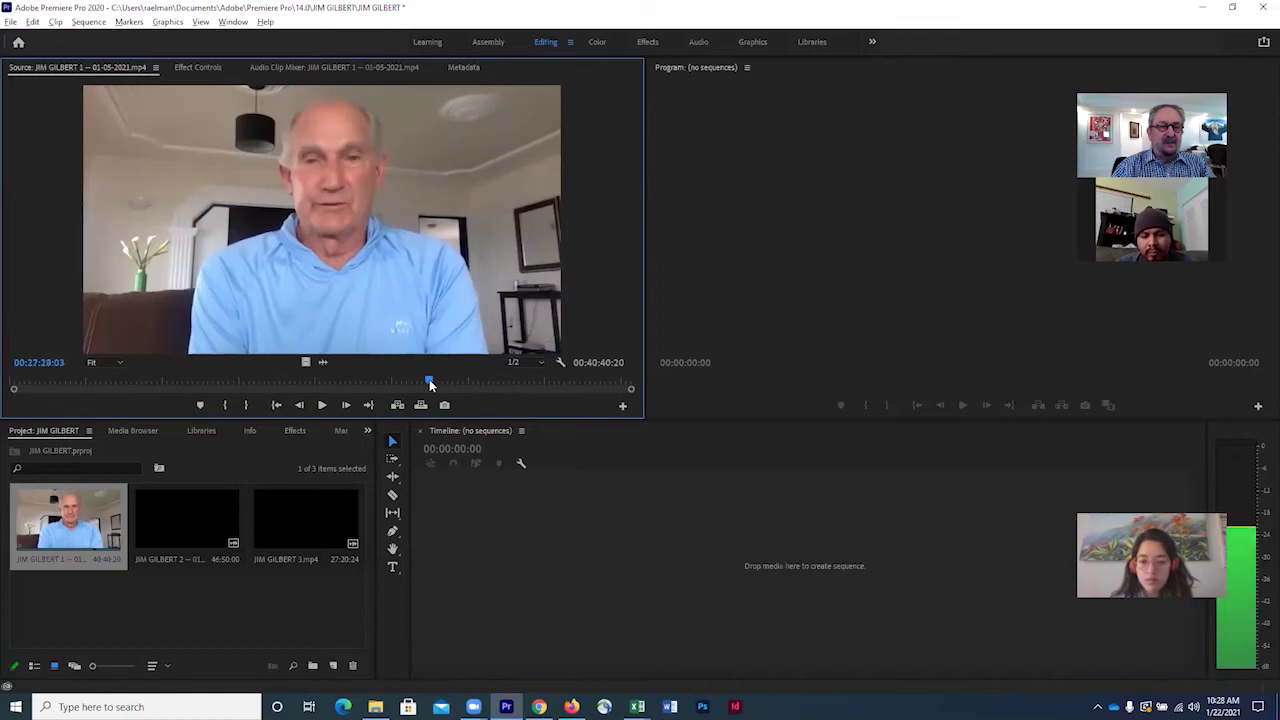
drag(430, 382, 114, 385)
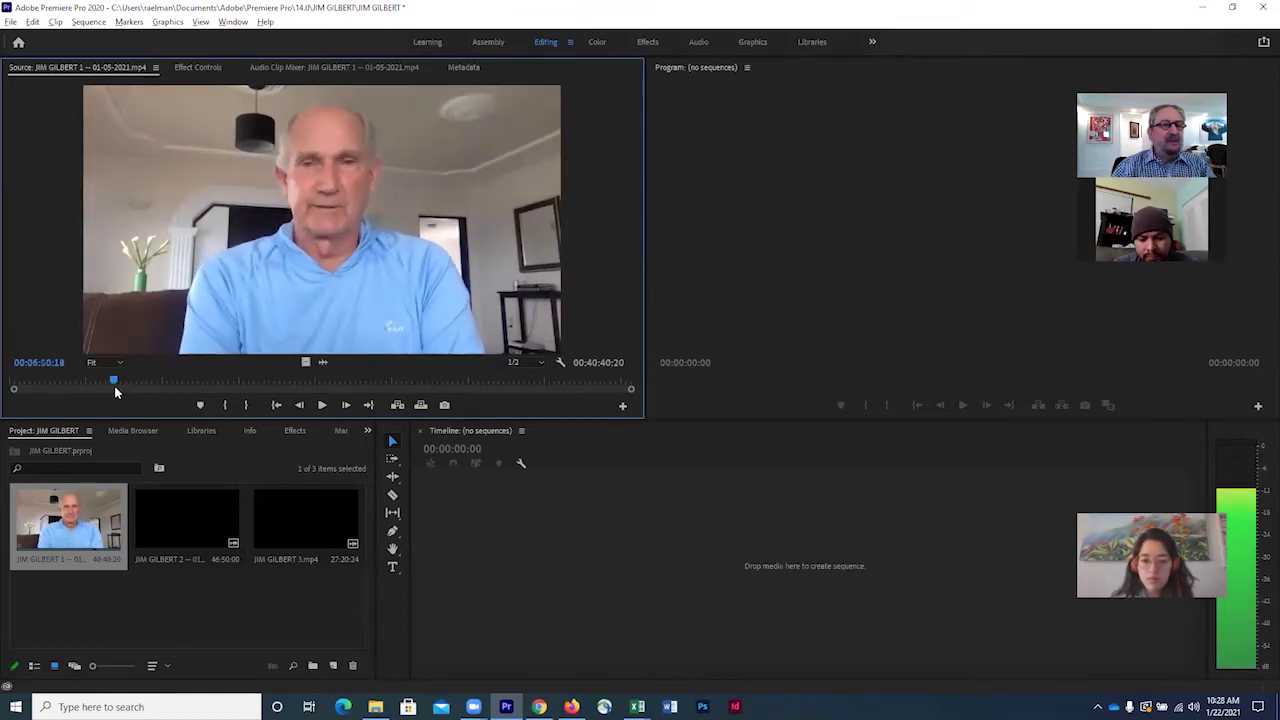
click(322, 405)
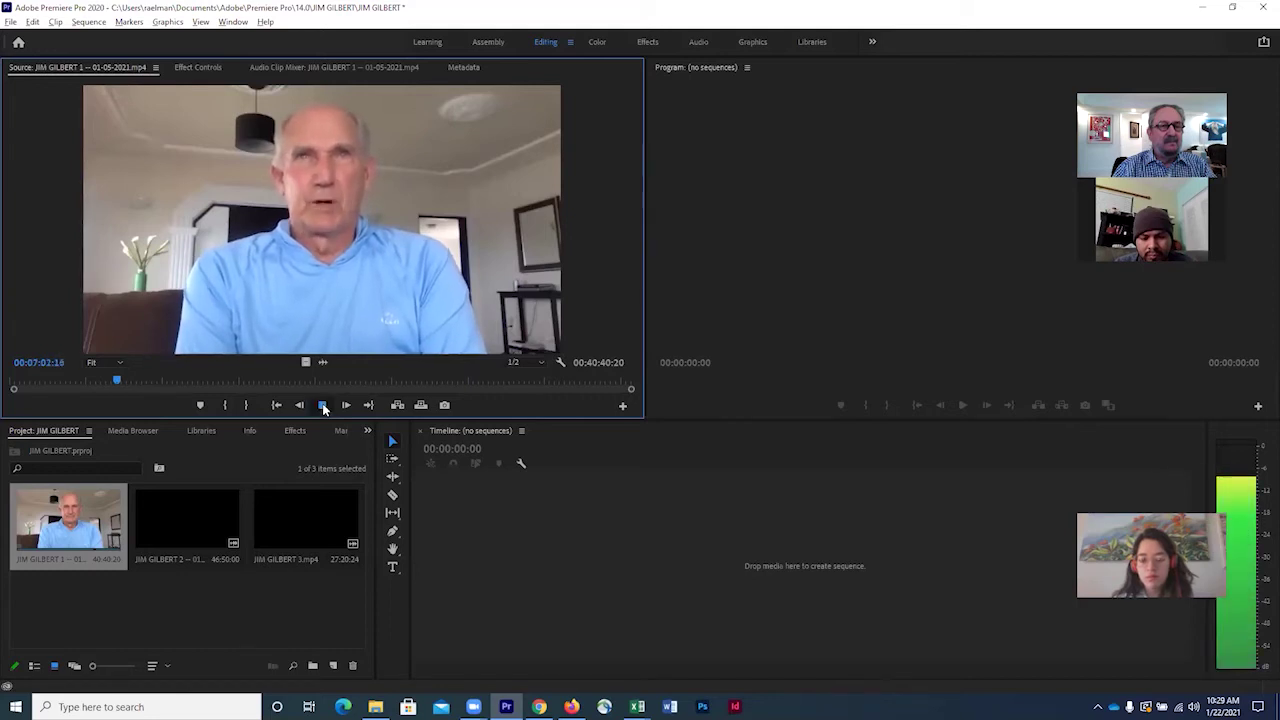
click(322, 405)
click(300, 405)
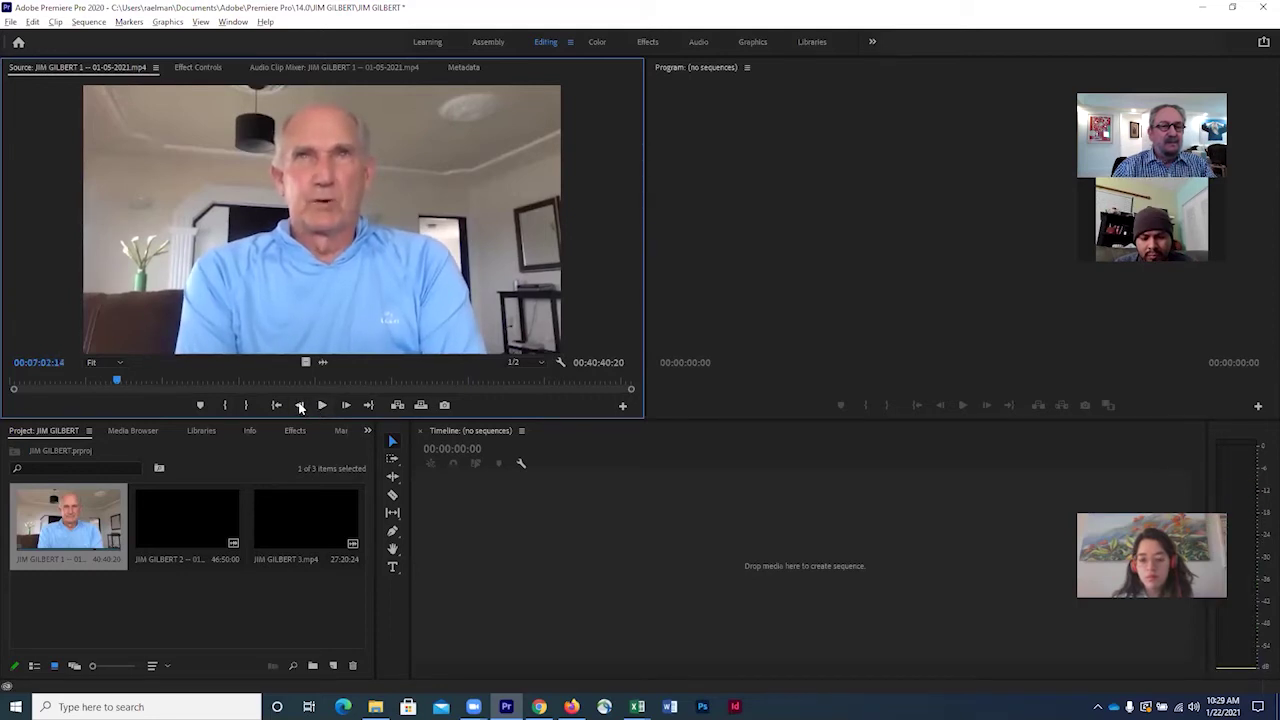
click(300, 405)
click(300, 405)
click(300, 405)
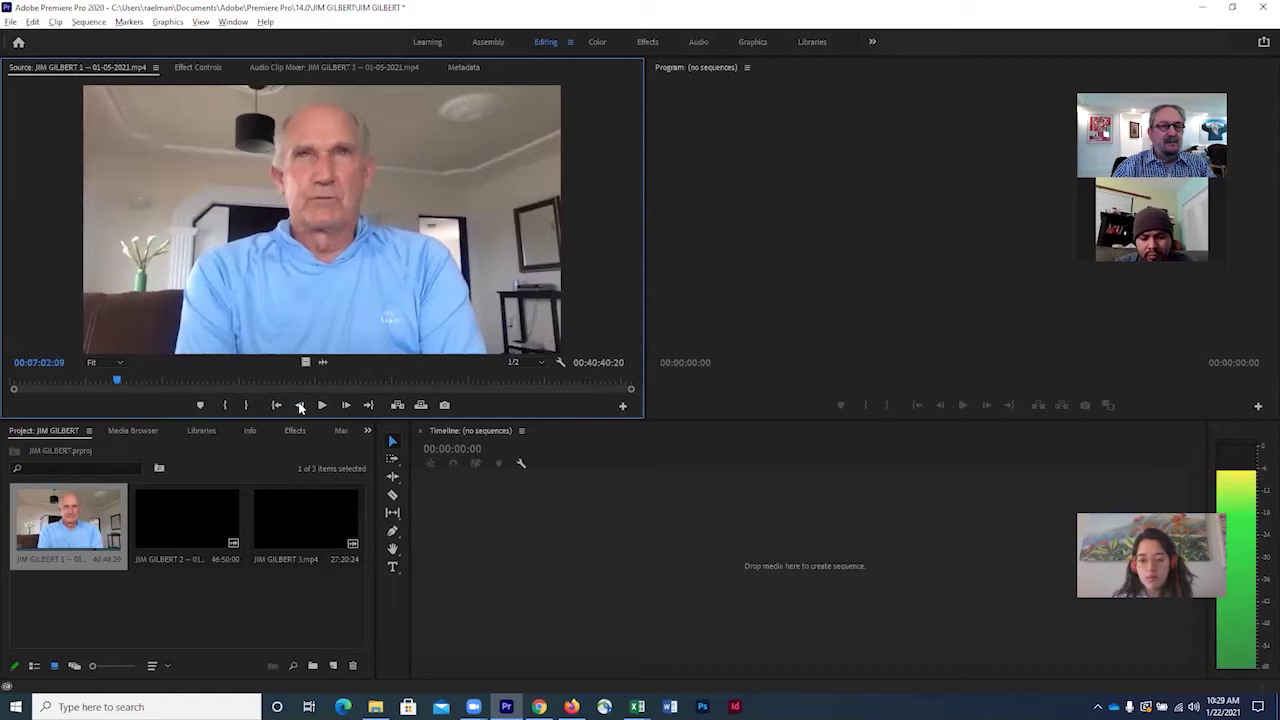
click(300, 405)
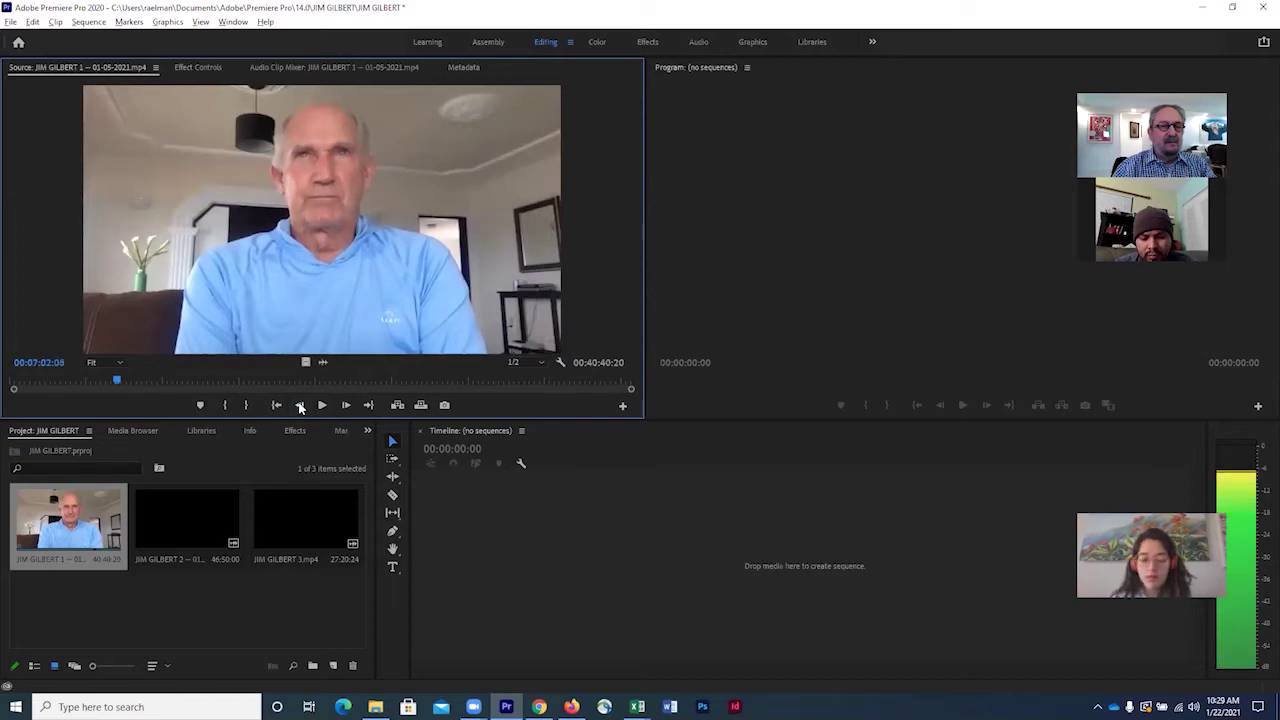
click(227, 405)
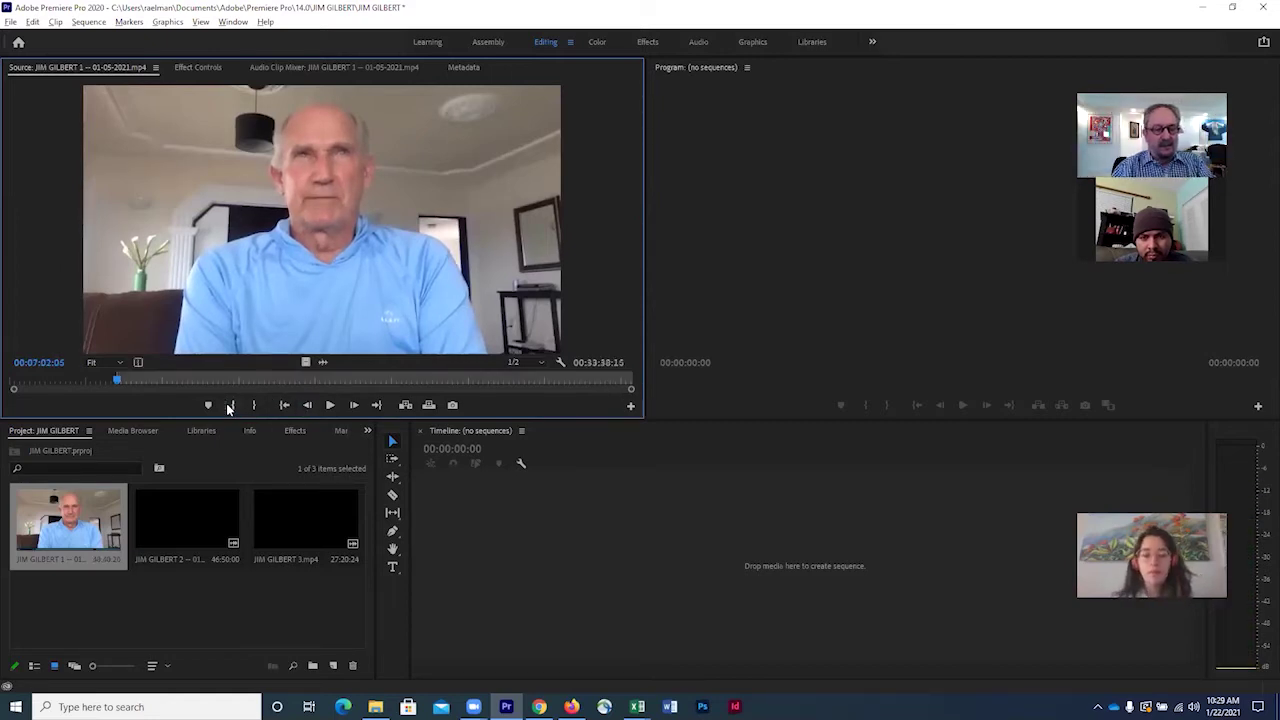
key(alt+Tab)
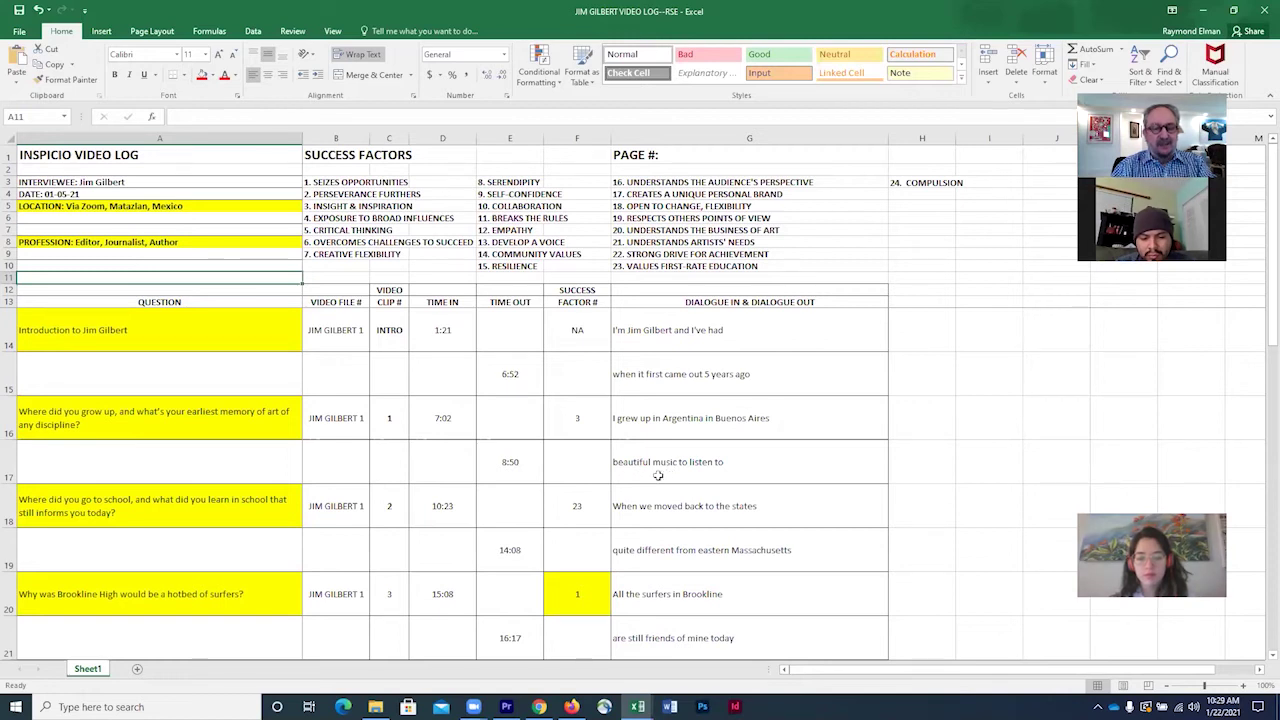
key(alt+Tab)
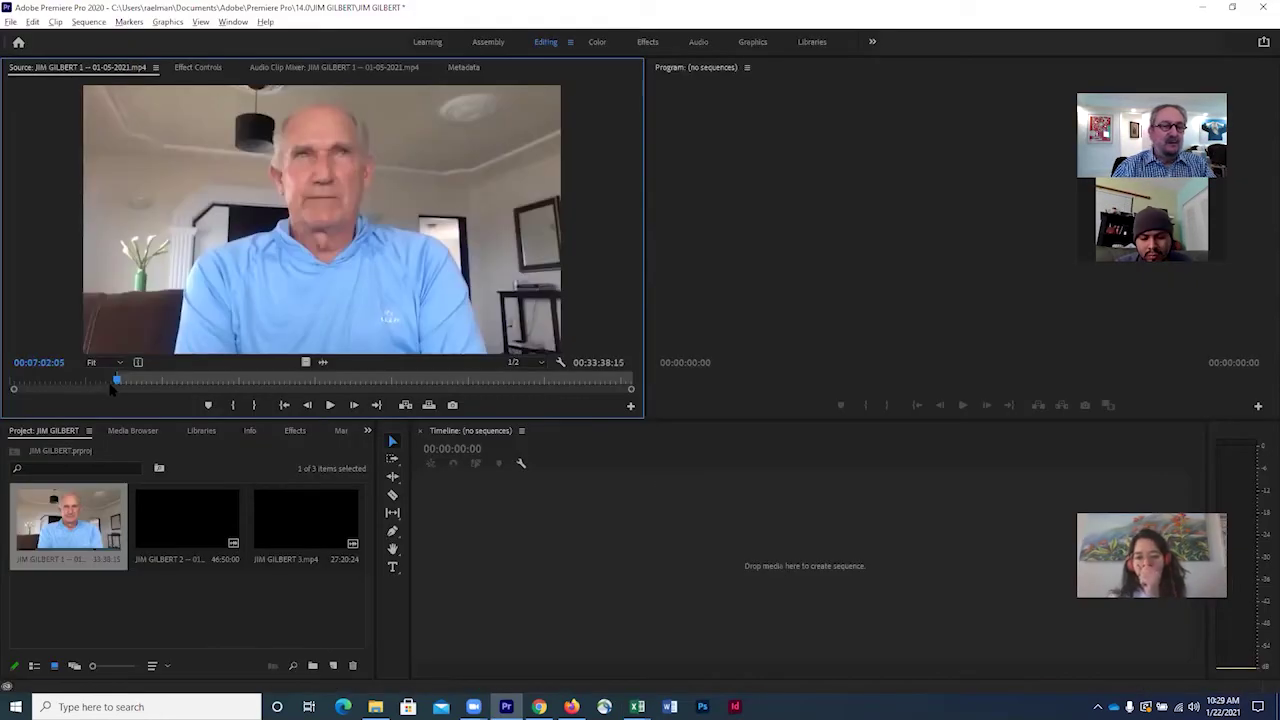
Play from about 00:08:43 and set the Out point at 00:08:50:10
drag(114, 378, 142, 376)
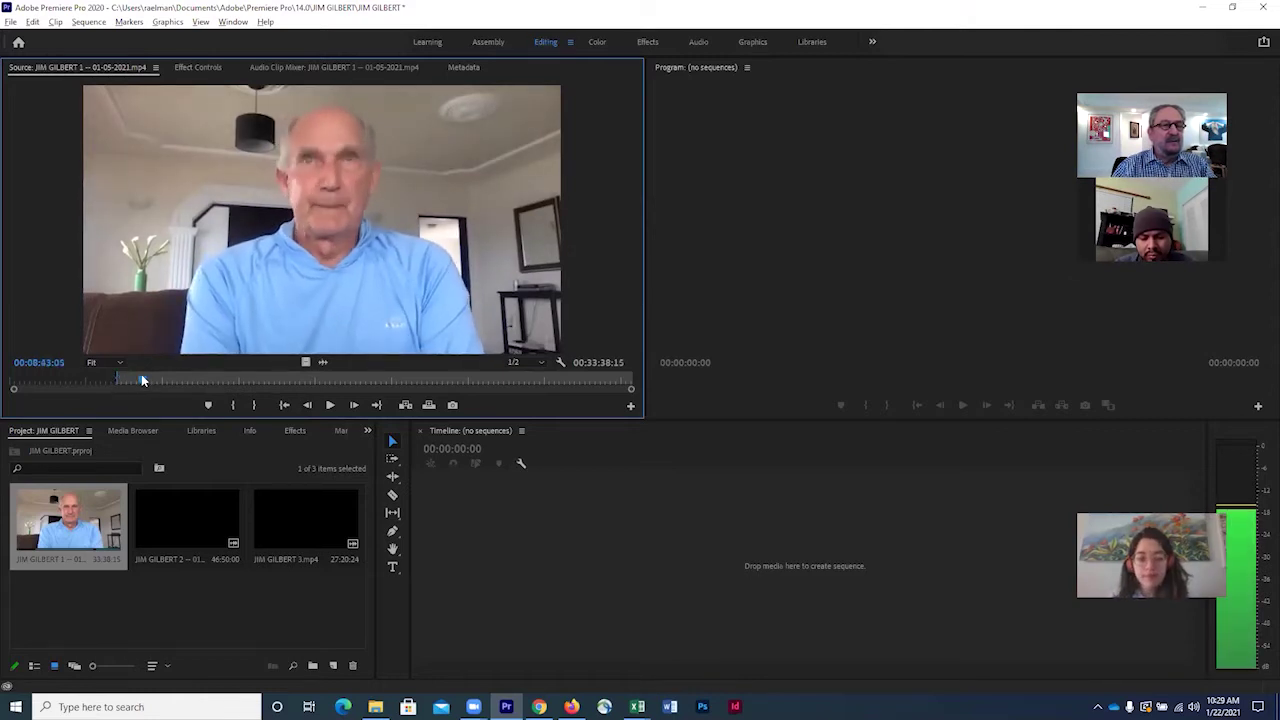
key(alt+Tab)
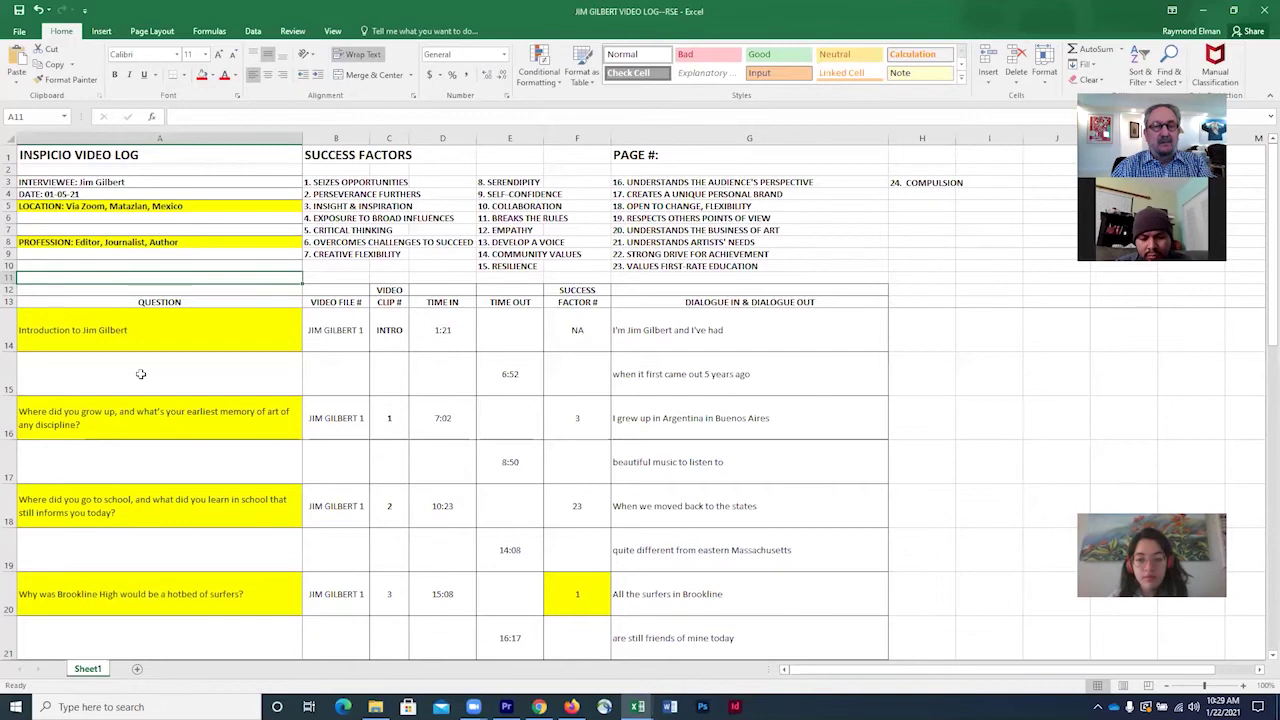
key(alt+Tab)
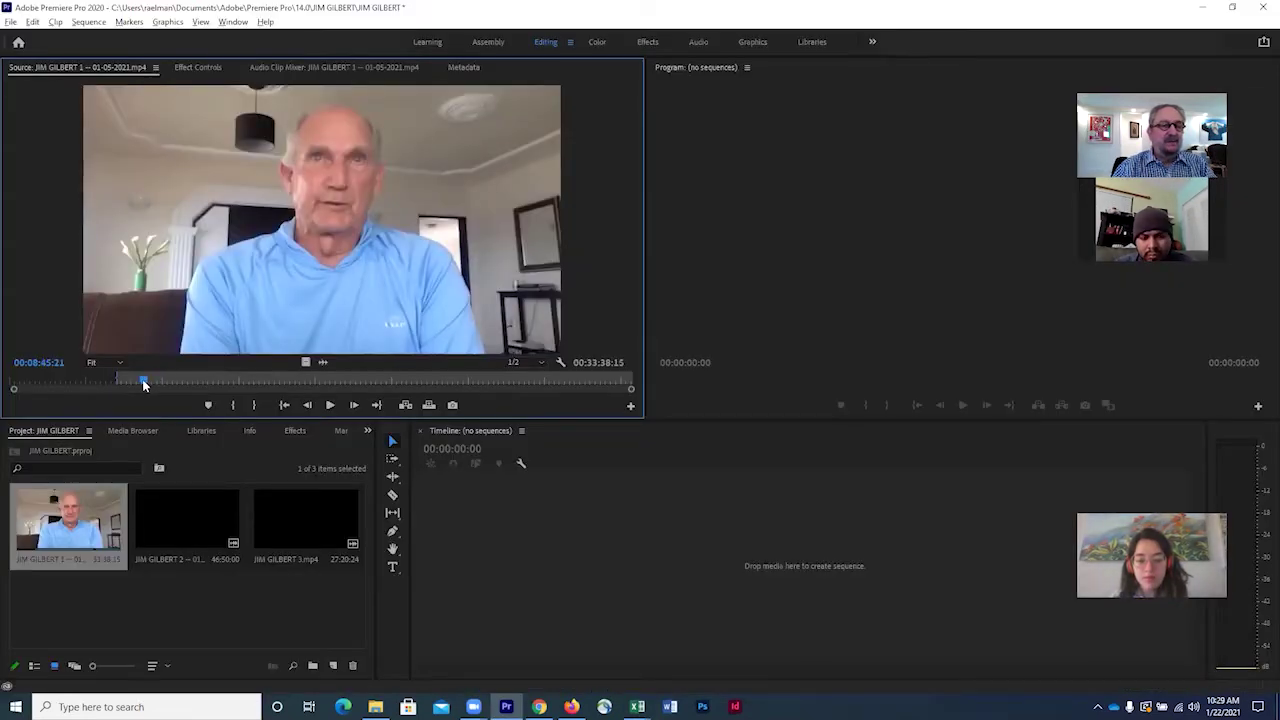
click(330, 405)
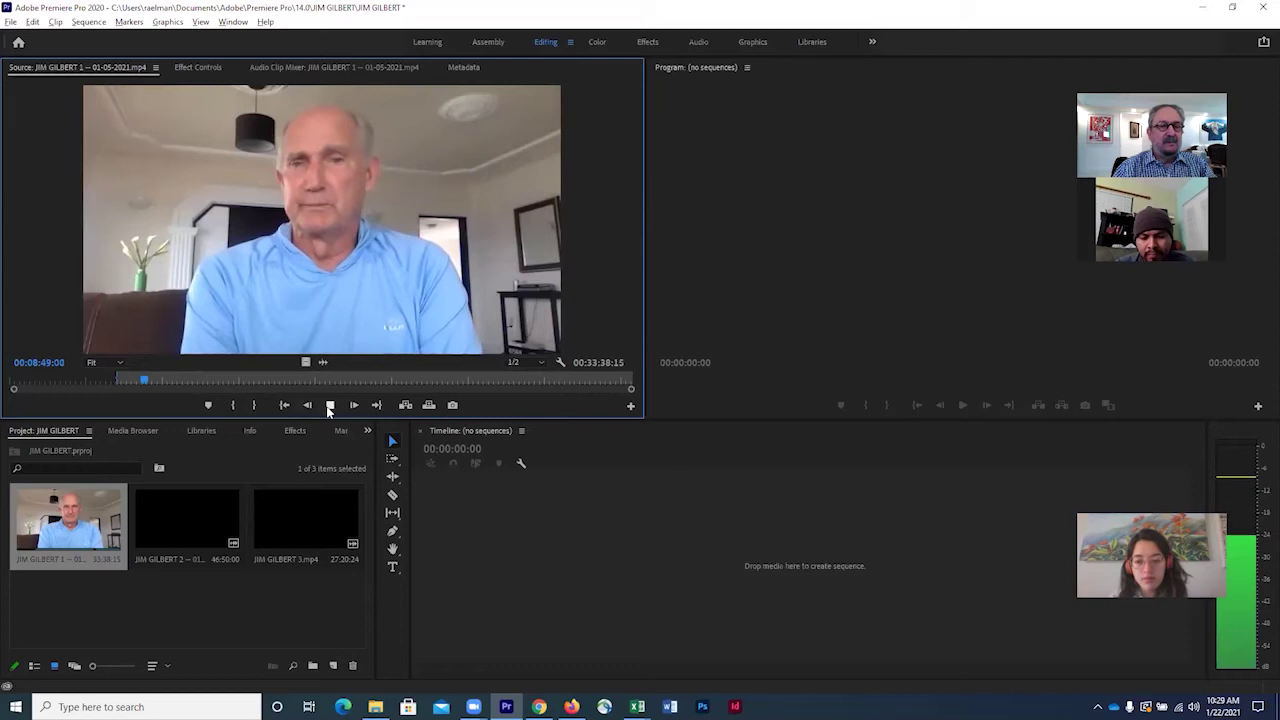
click(330, 406)
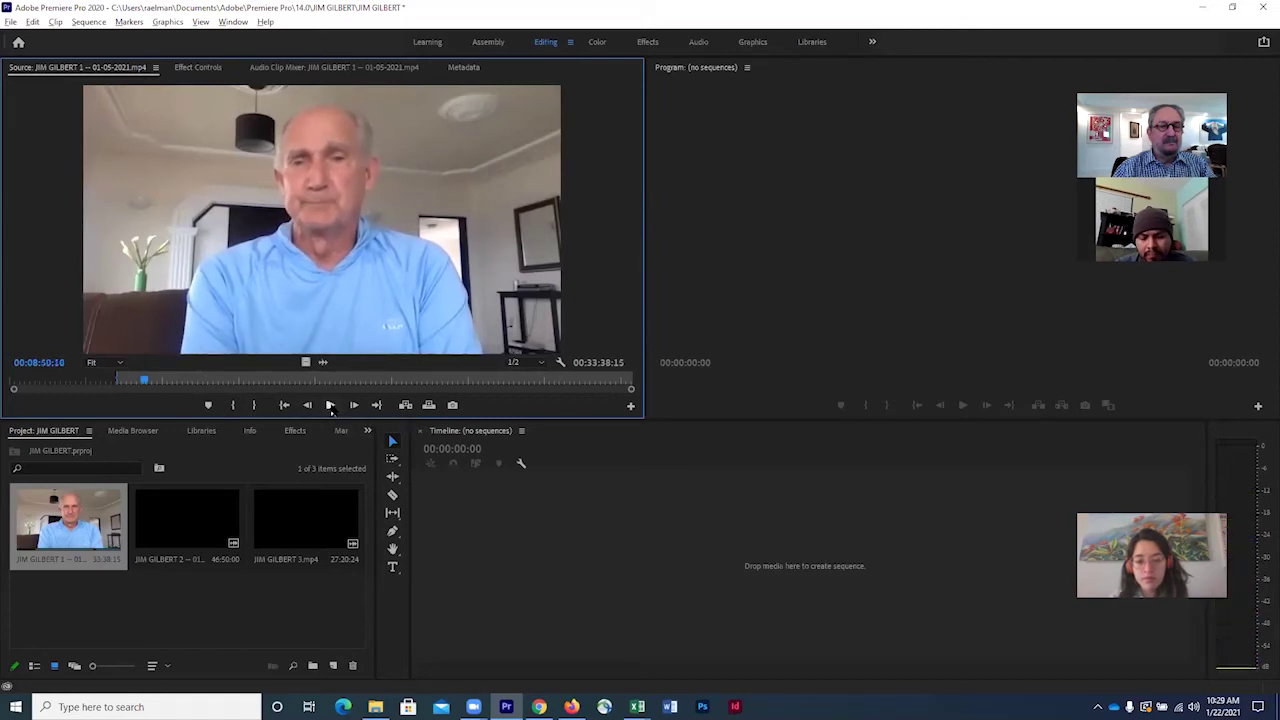
click(256, 406)
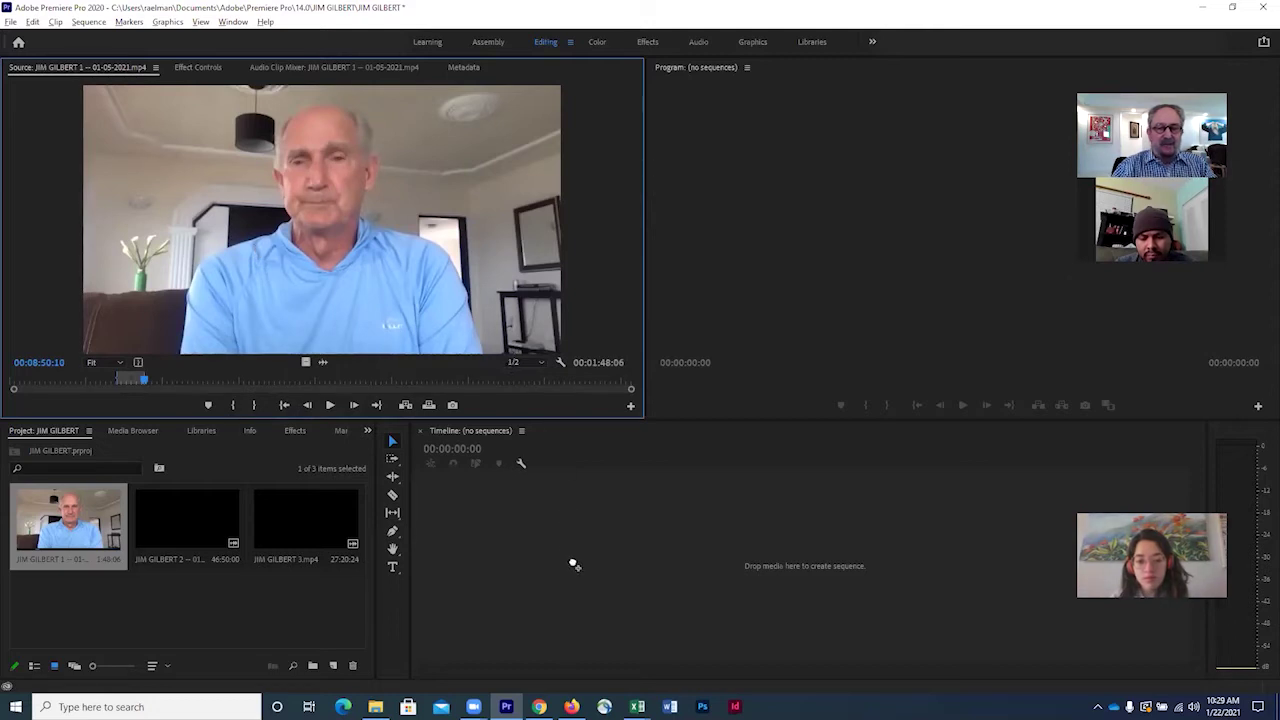
Drop the trimmed clip on the Timeline to create a sequence, shifting it about 30 seconds later
drag(573, 565, 573, 559)
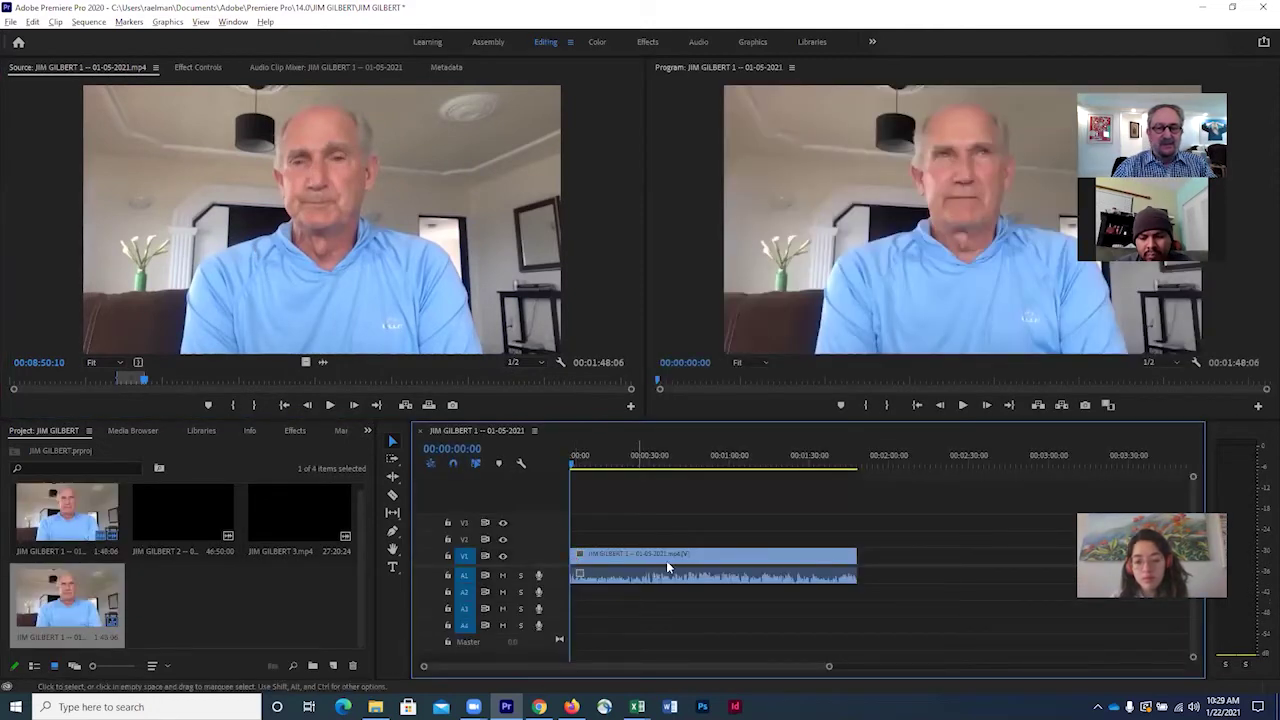
drag(678, 555, 765, 553)
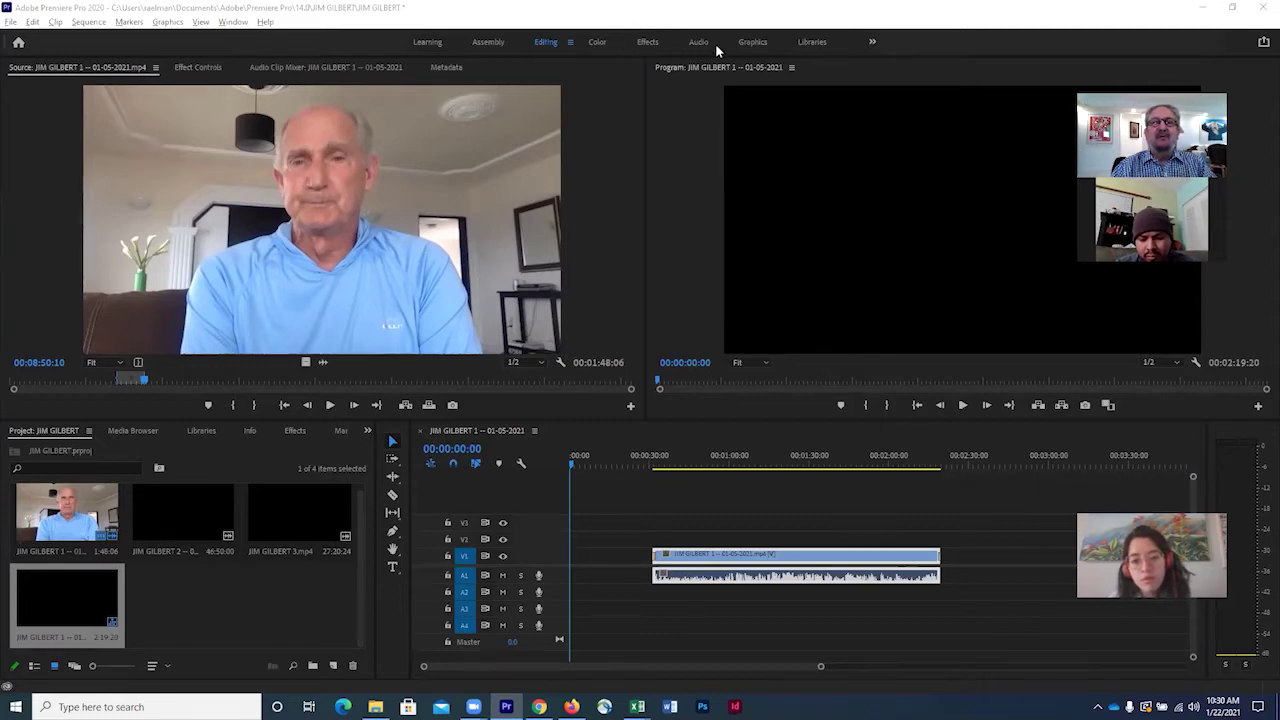
Switch Premiere to the Graphics workspace tab
click(754, 43)
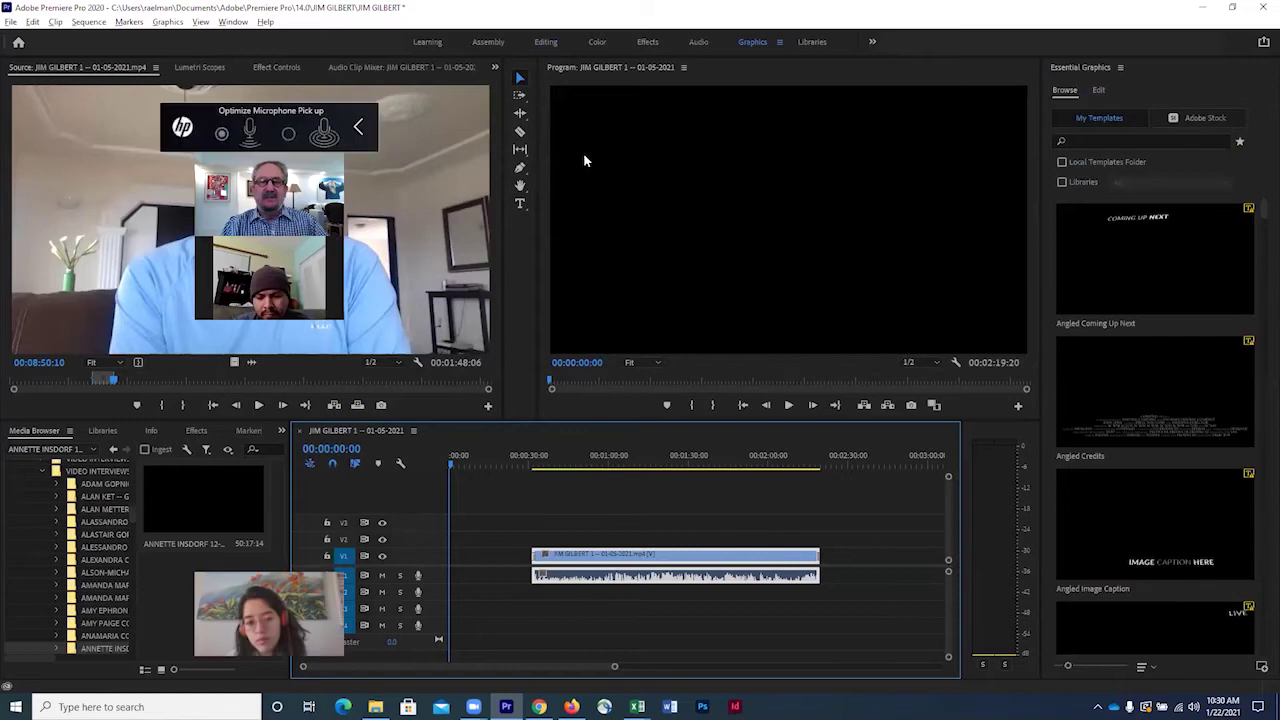
Create a text box left of centre in the Program monitor with the Type tool and open the Font list
click(520, 205)
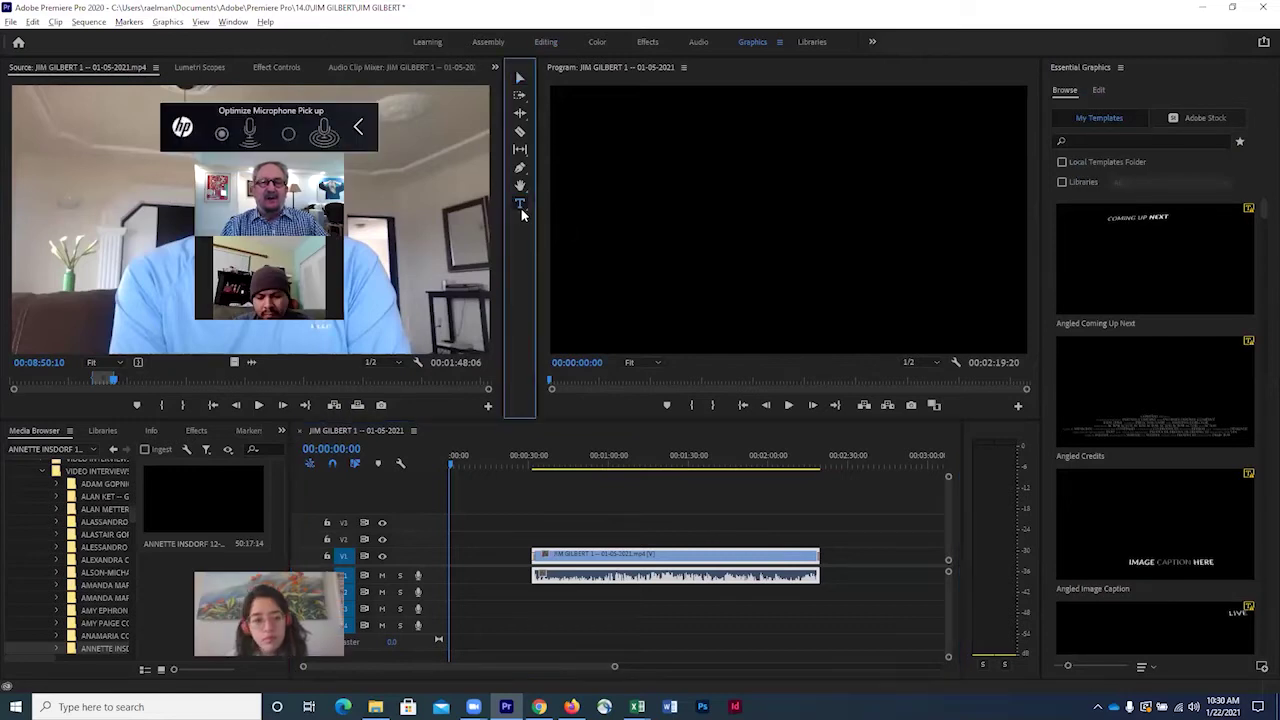
click(640, 210)
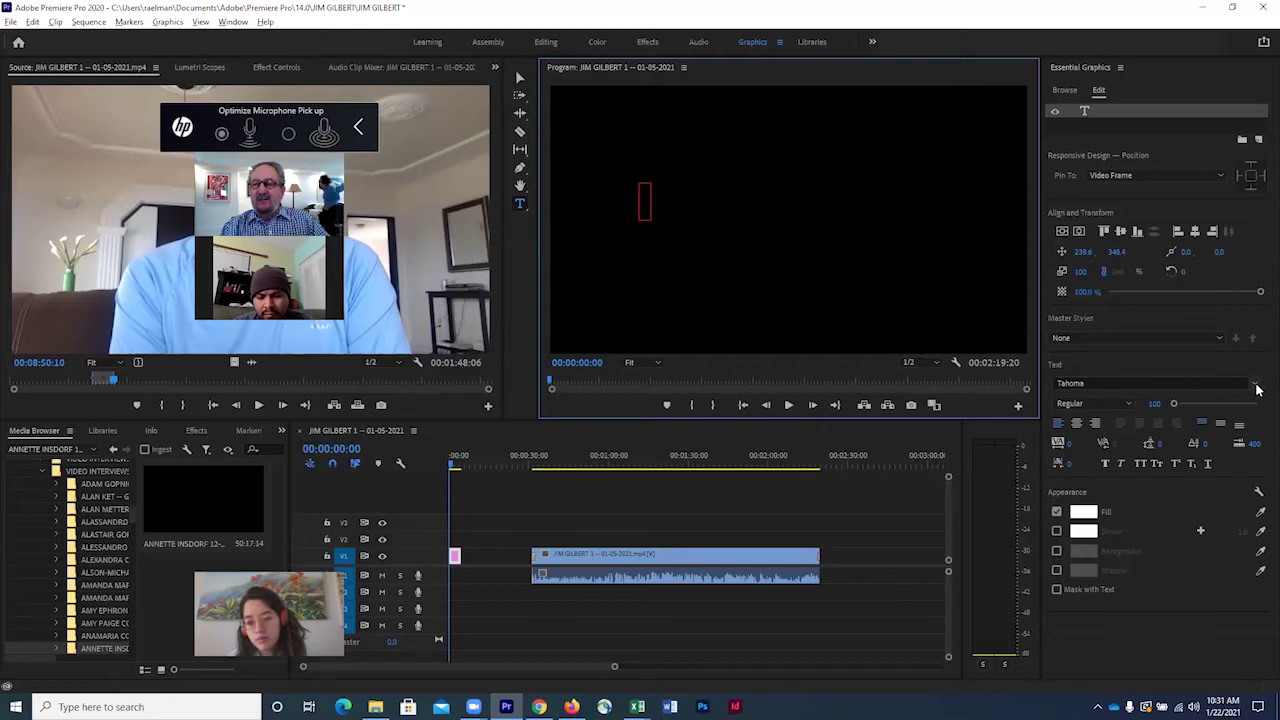
click(1255, 385)
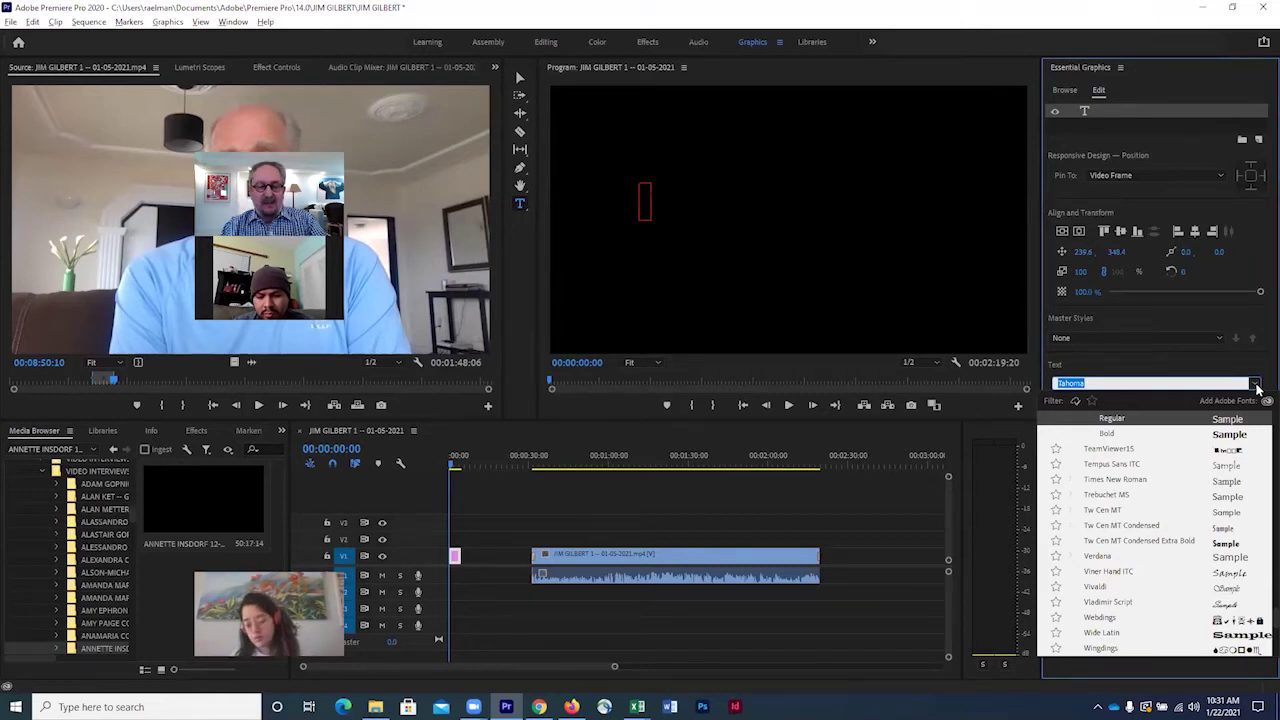
Change the title font from Tahoma to Arial Regular
text(AR)
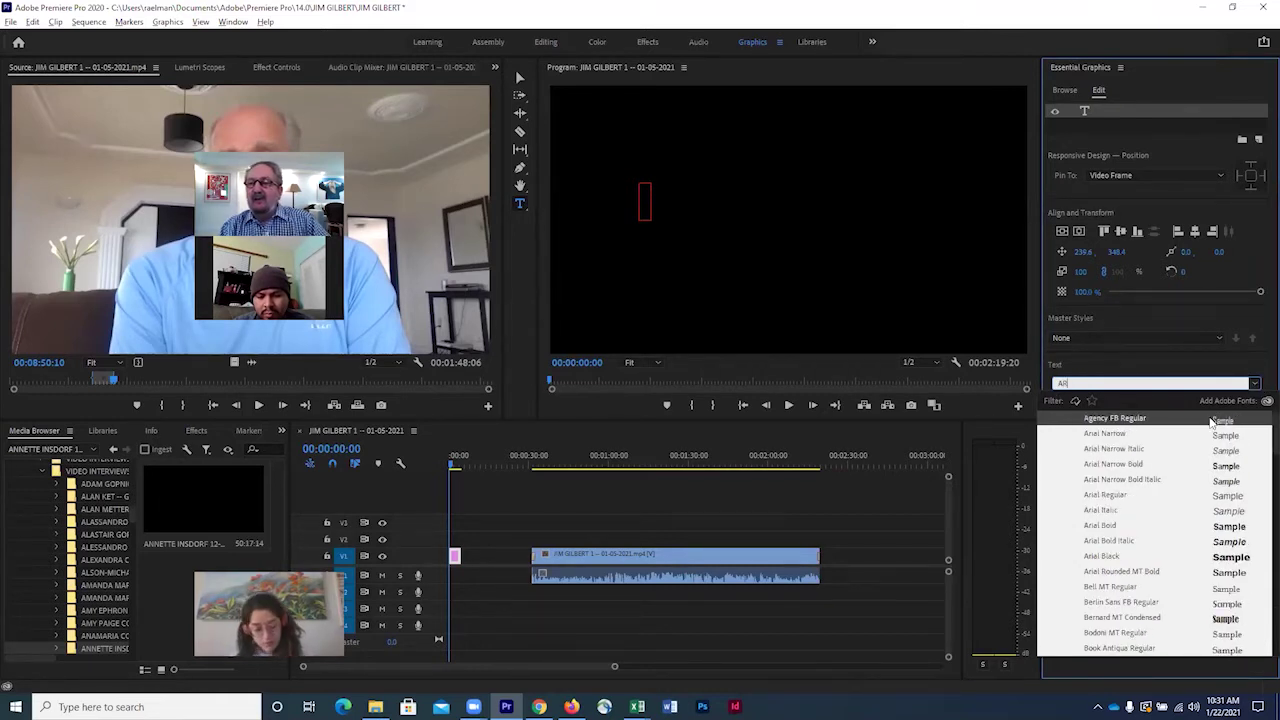
click(1108, 497)
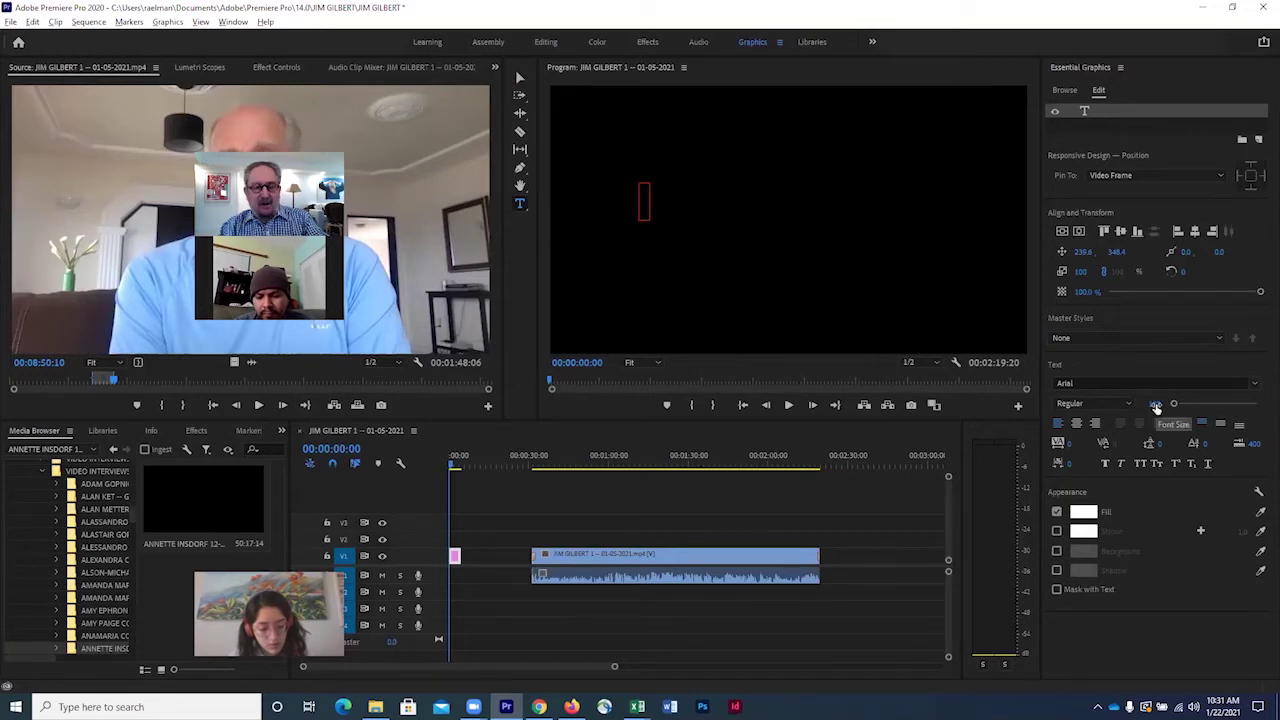
key(super+Tab)
Read the Gmail email recommending Arial Regular 30 for question text
key(Right)
key(Right)
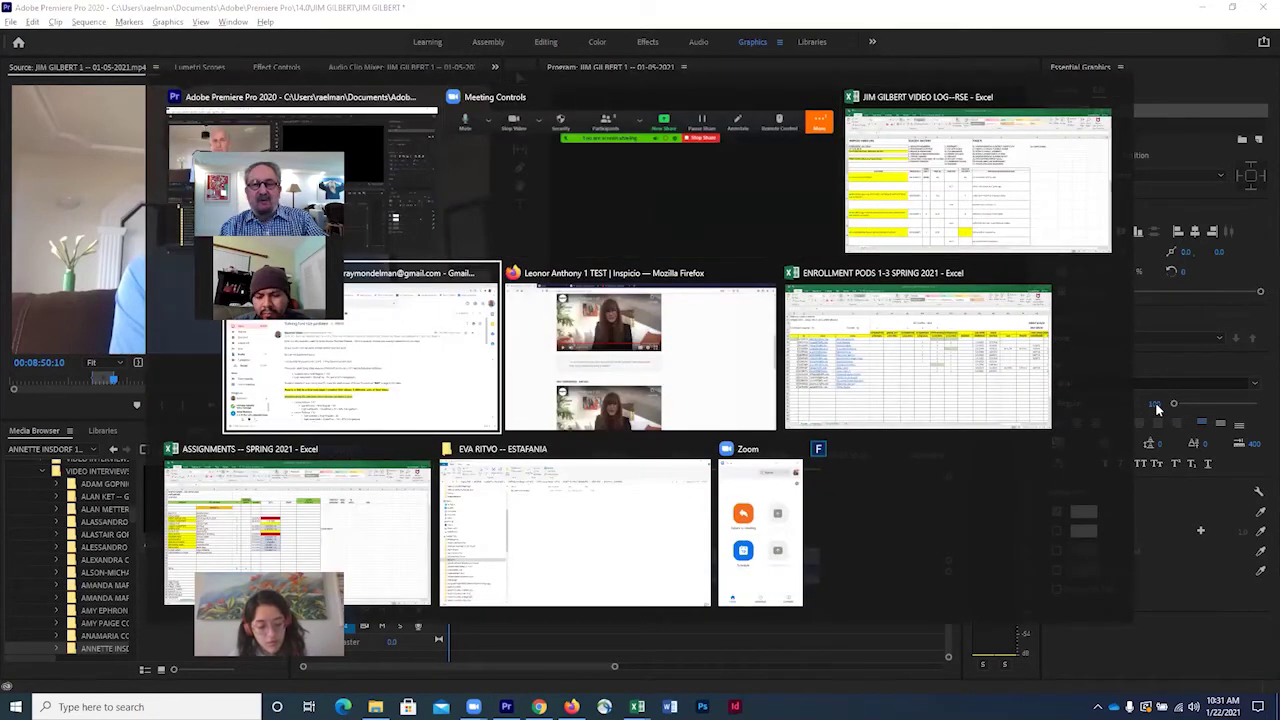
key(Return)
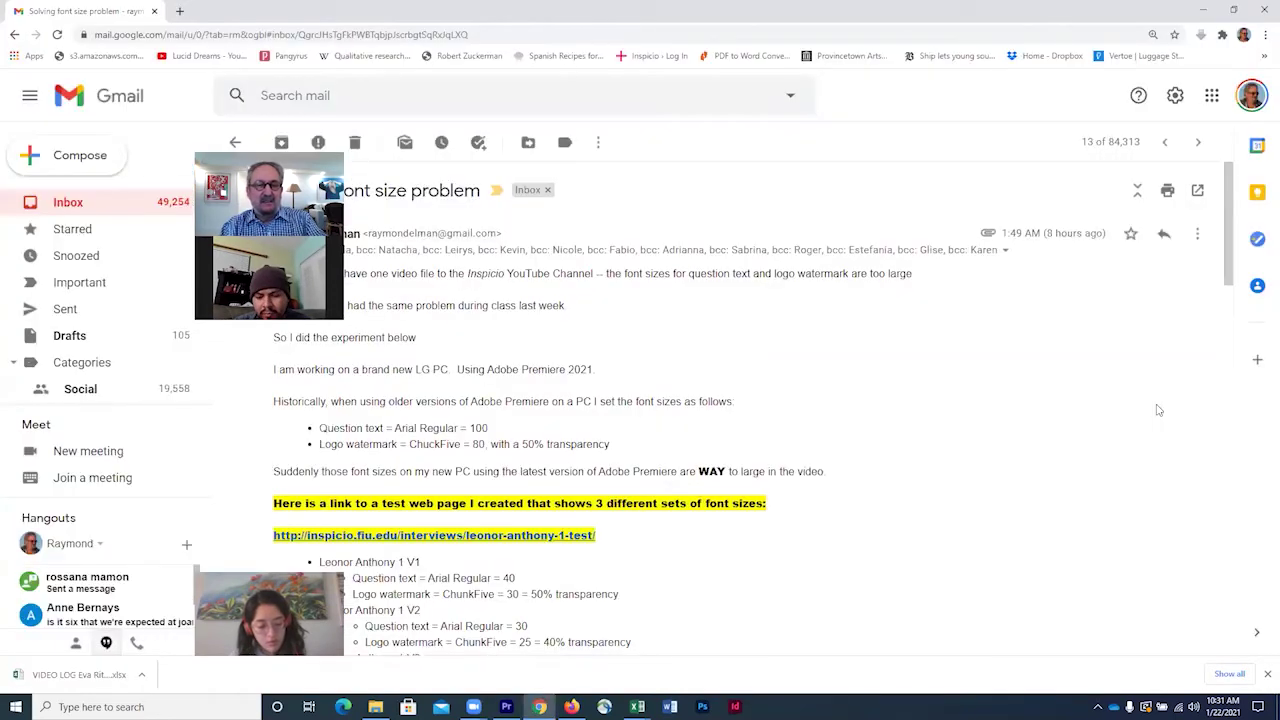
scroll(1081, 443, down, 2)
scroll(1081, 443, down, 1)
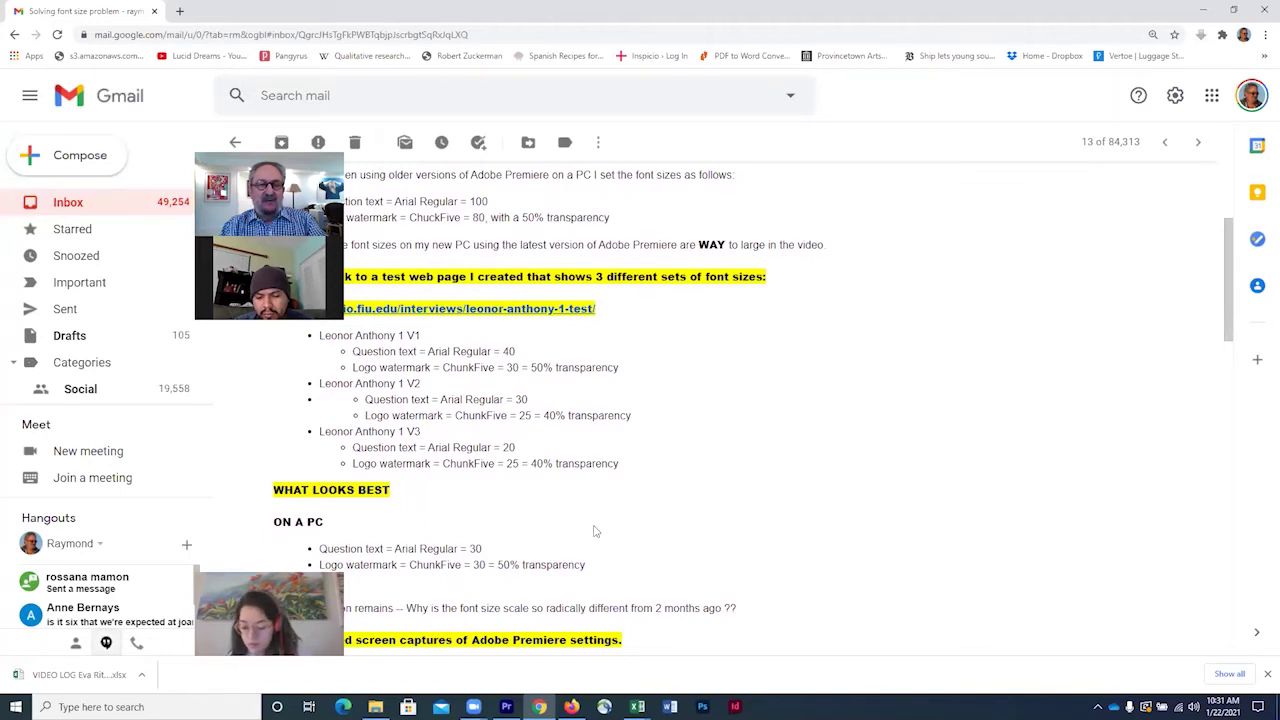
Change the title text's font size from 100 to 30
key(alt+Tab)
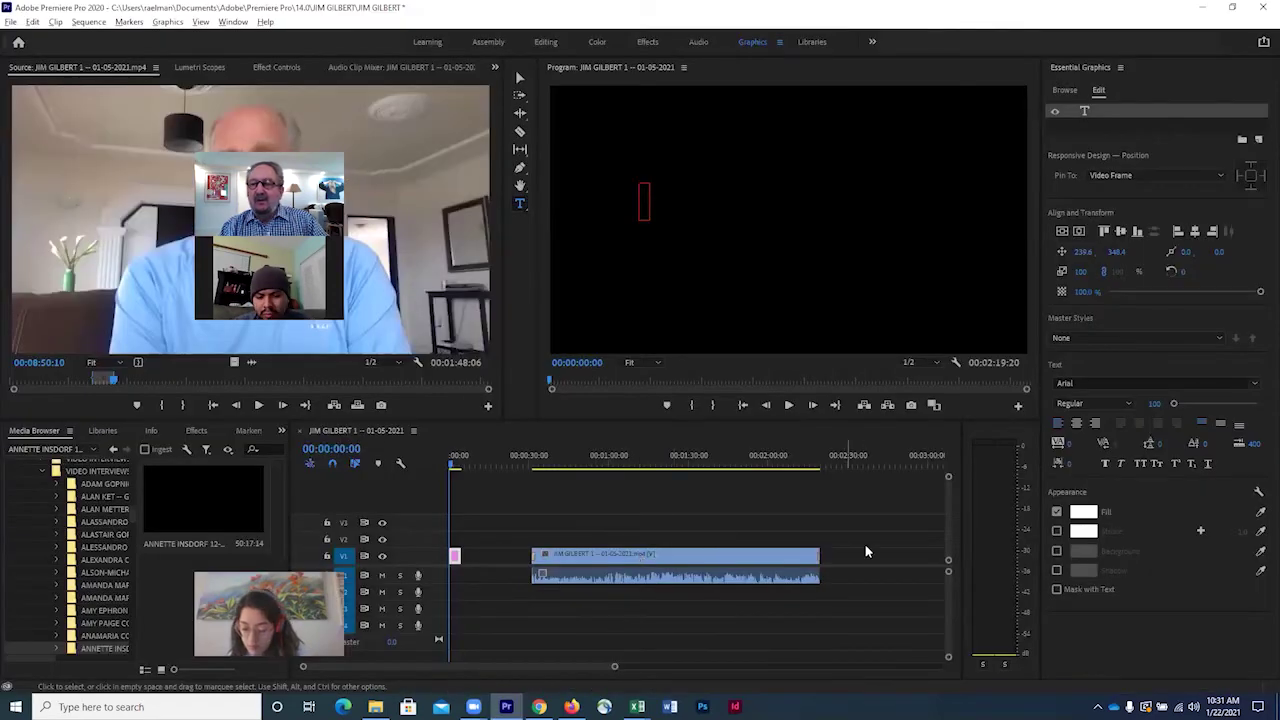
click(1154, 405)
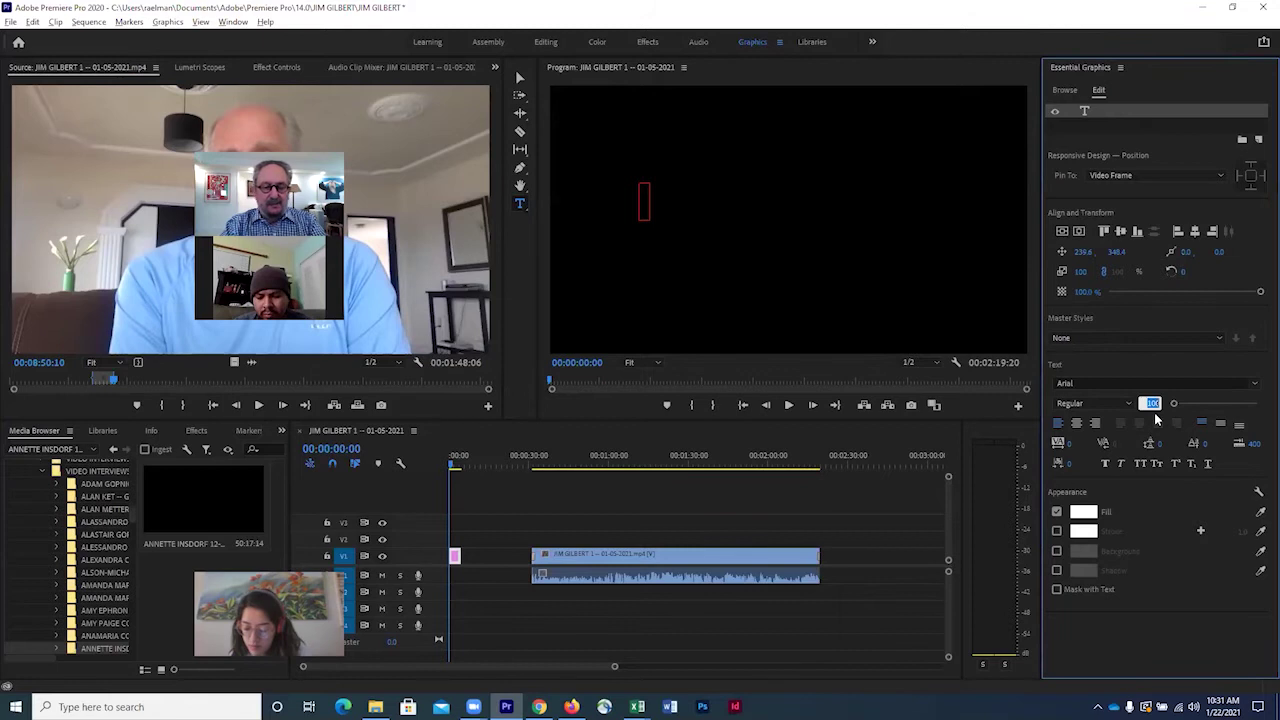
key(BackSpace)
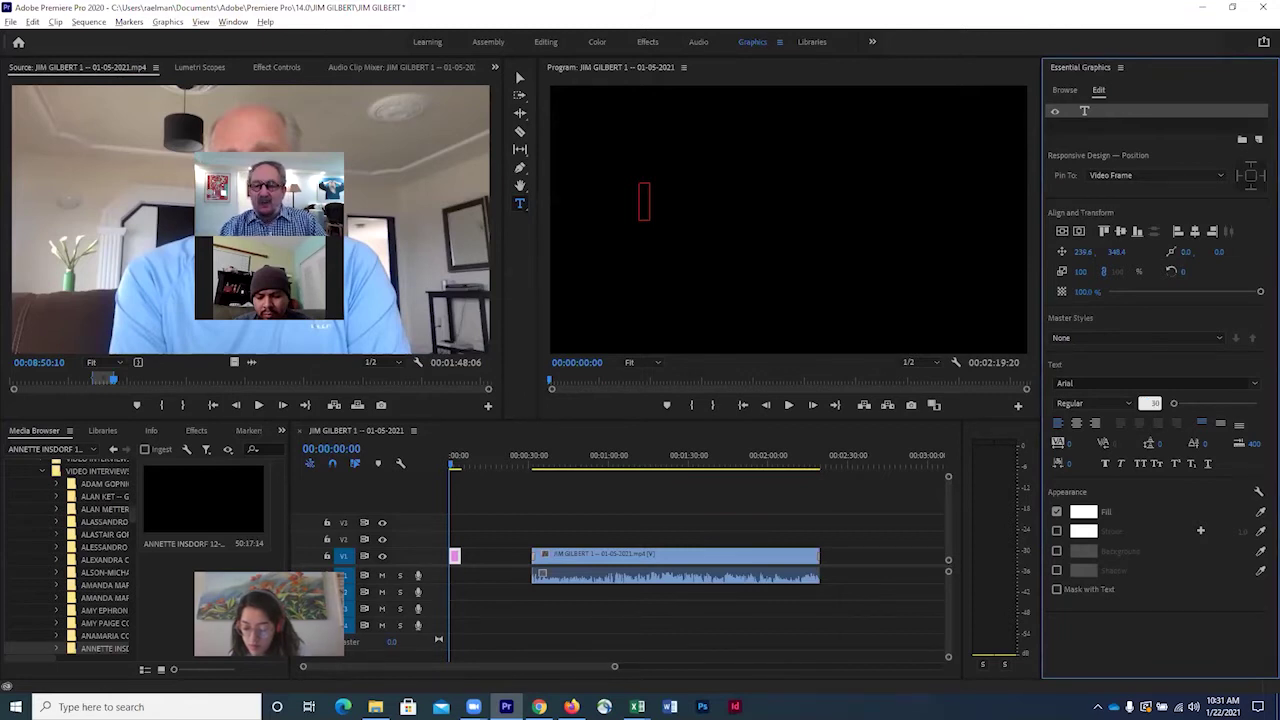
key(Return)
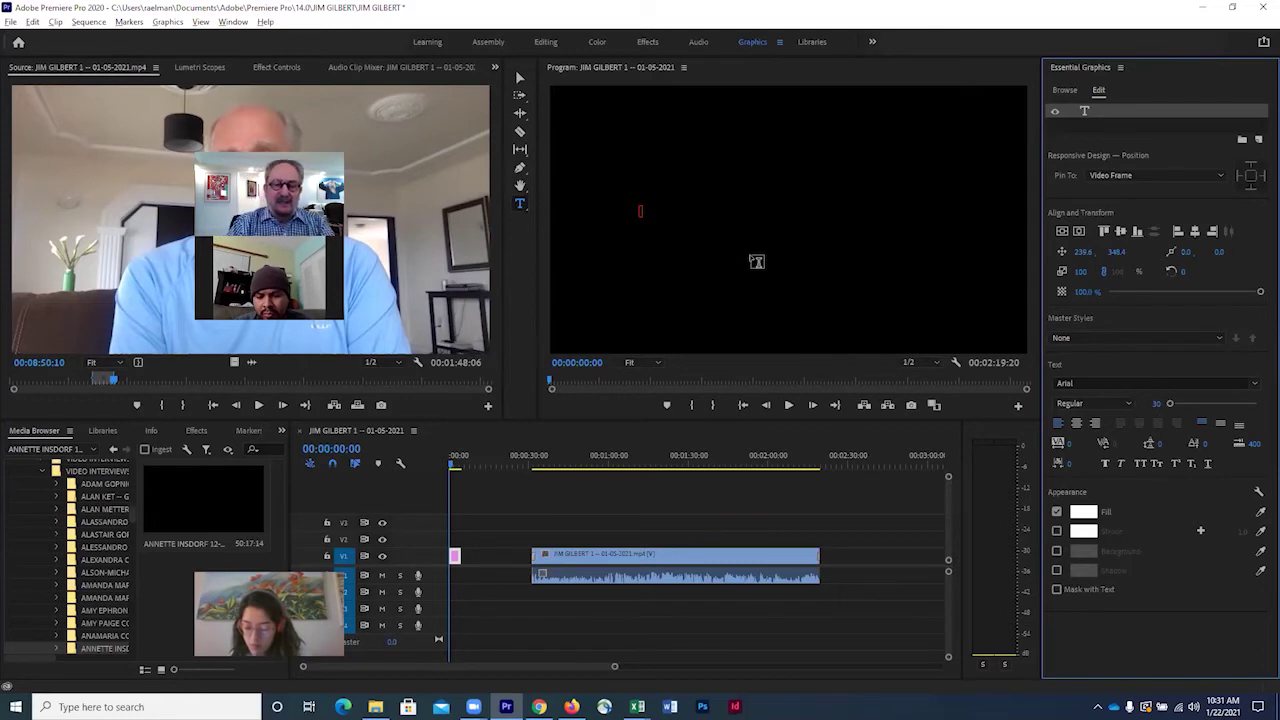
Select the full clip 1 question in Excel cell A16, then return to Premiere Pro
key(alt+Tab)
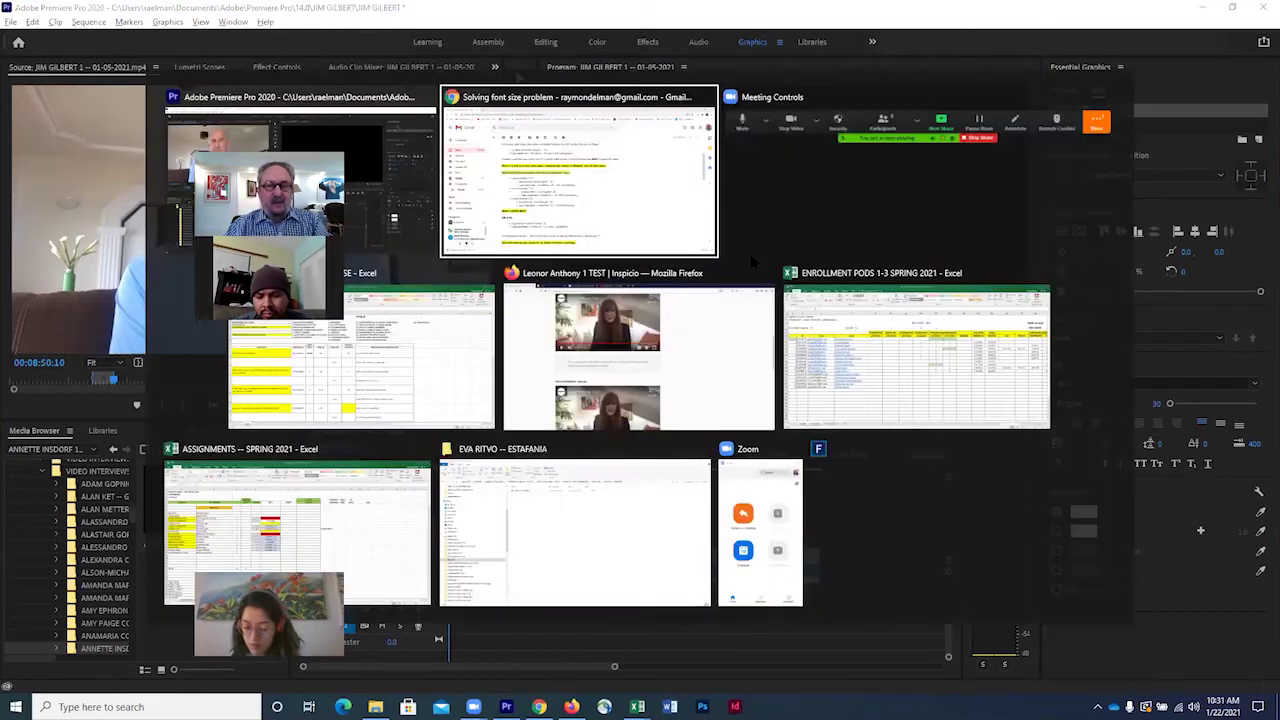
key(Tab)
key(Tab)
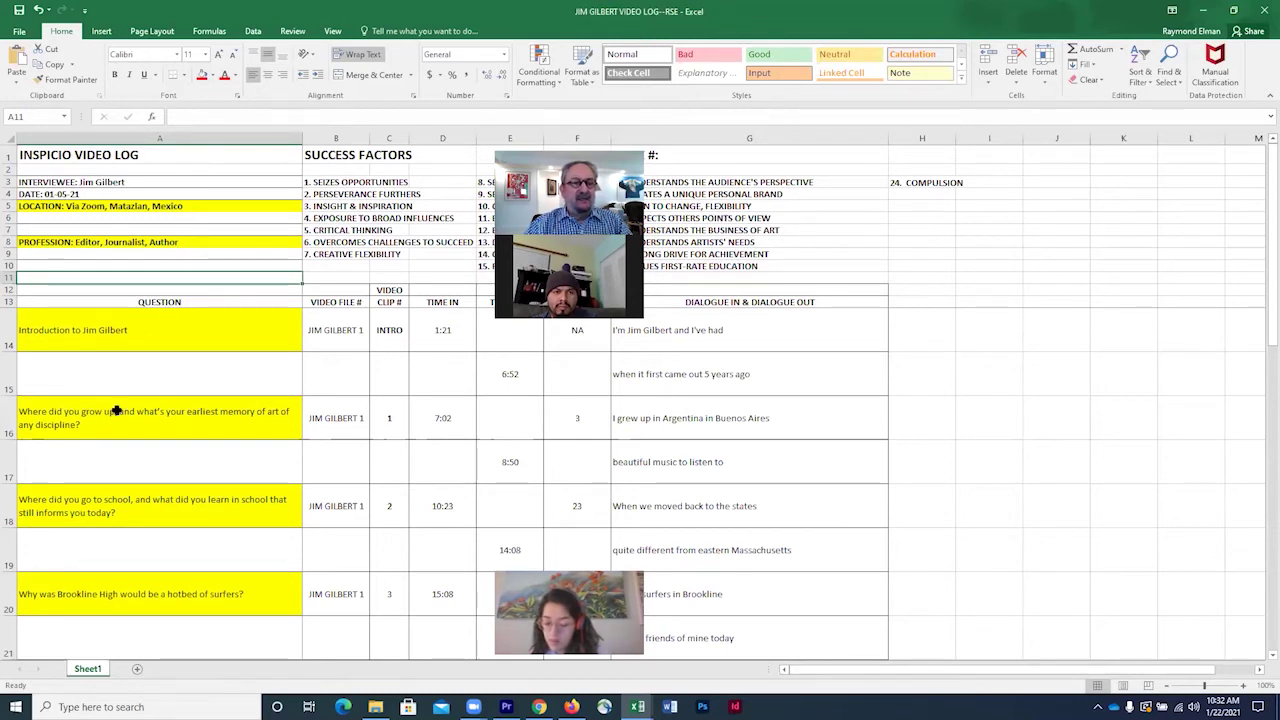
click(116, 411)
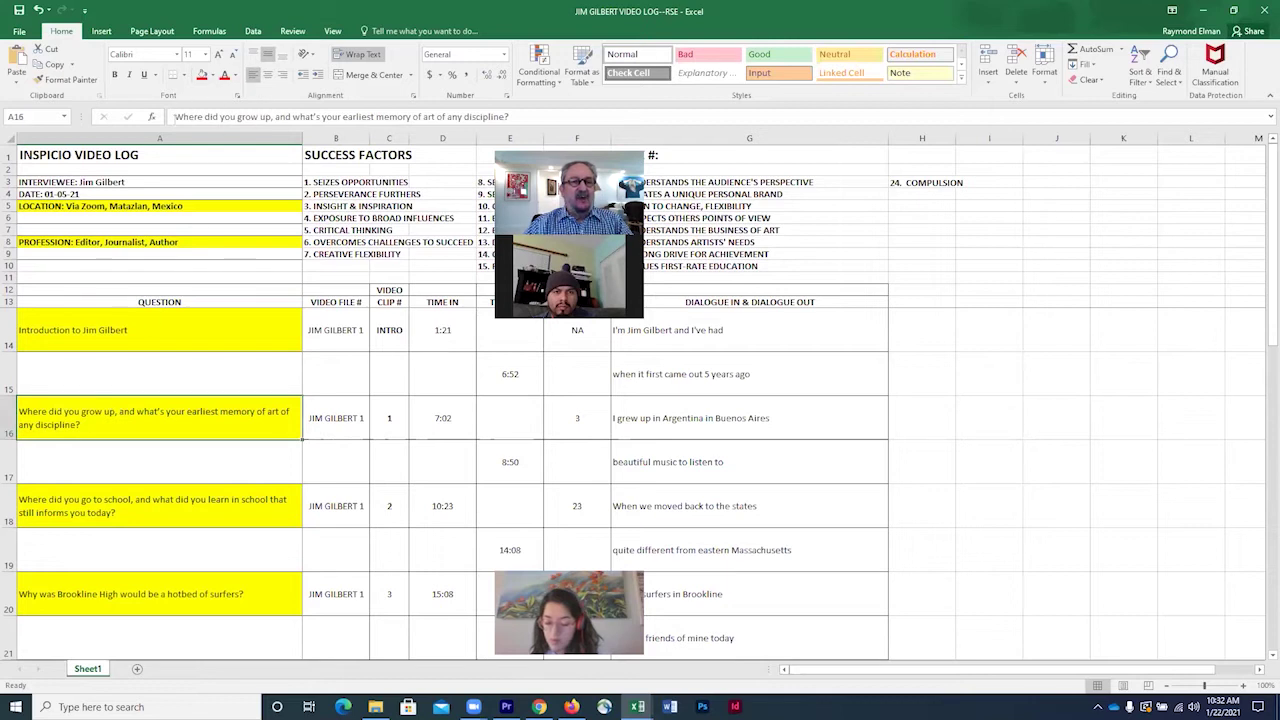
double_click(190, 116)
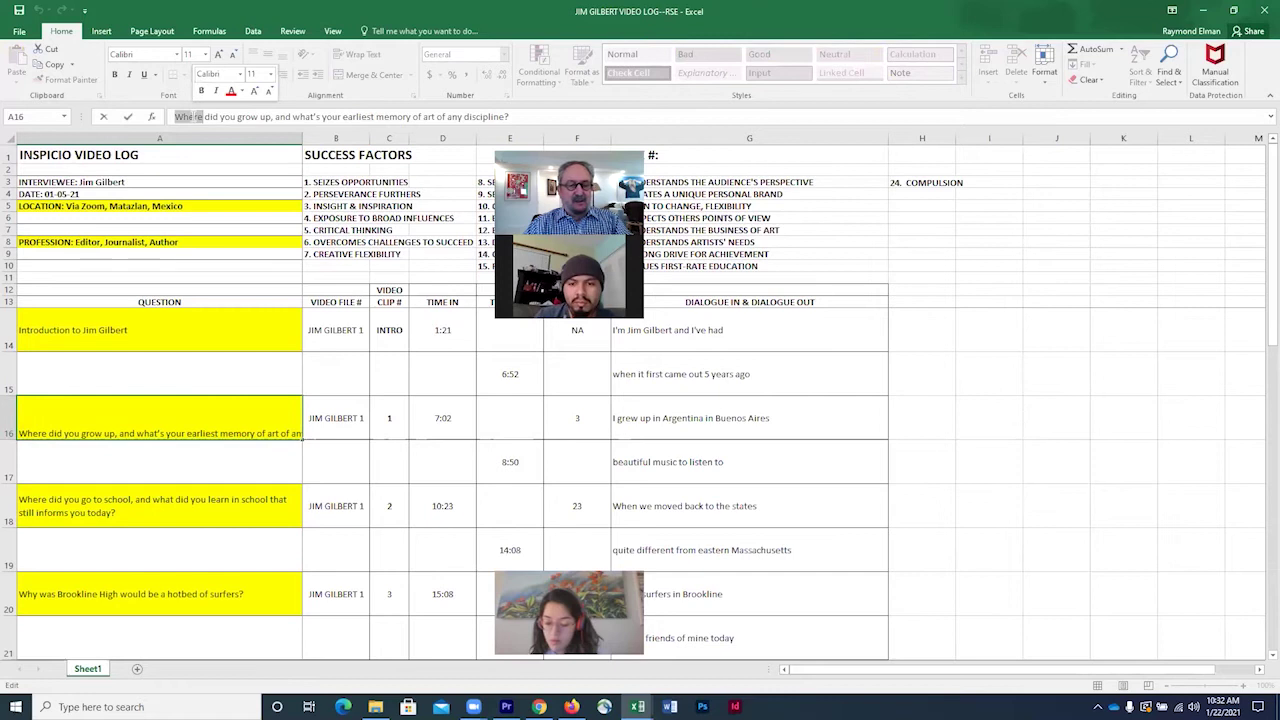
shift+click(513, 116)
key(ctrl+c)
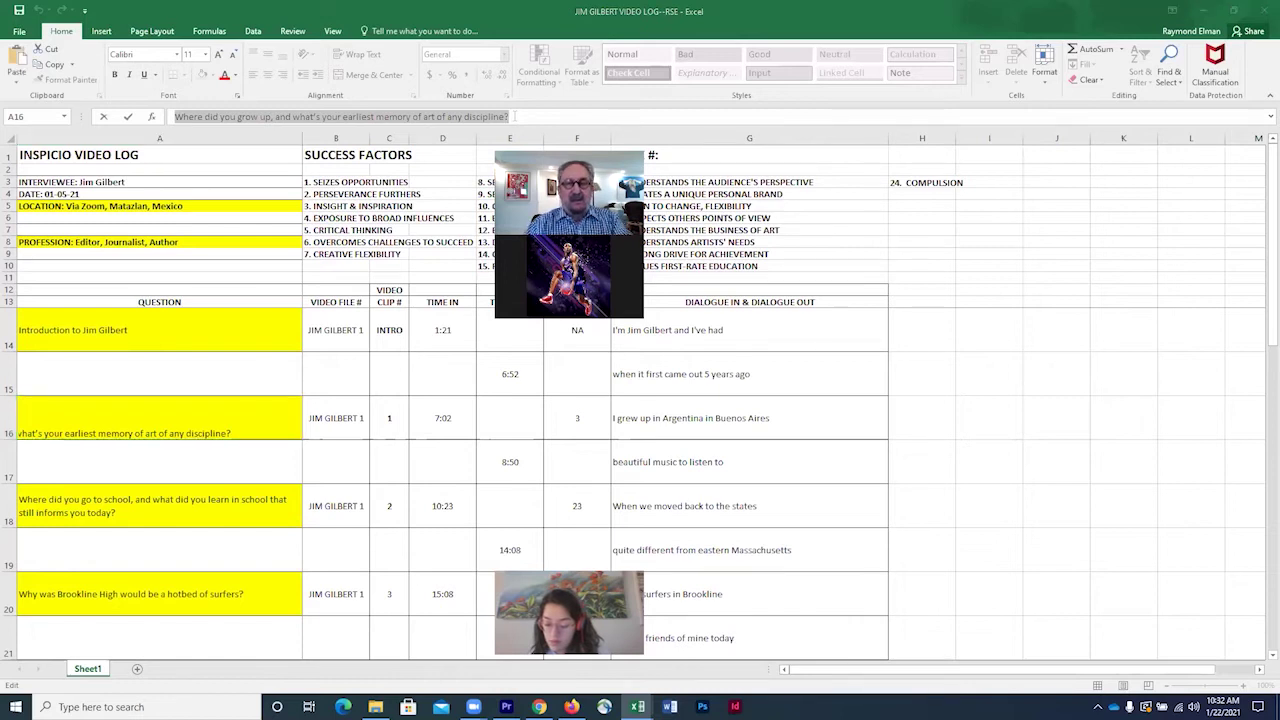
key(alt+Tab)
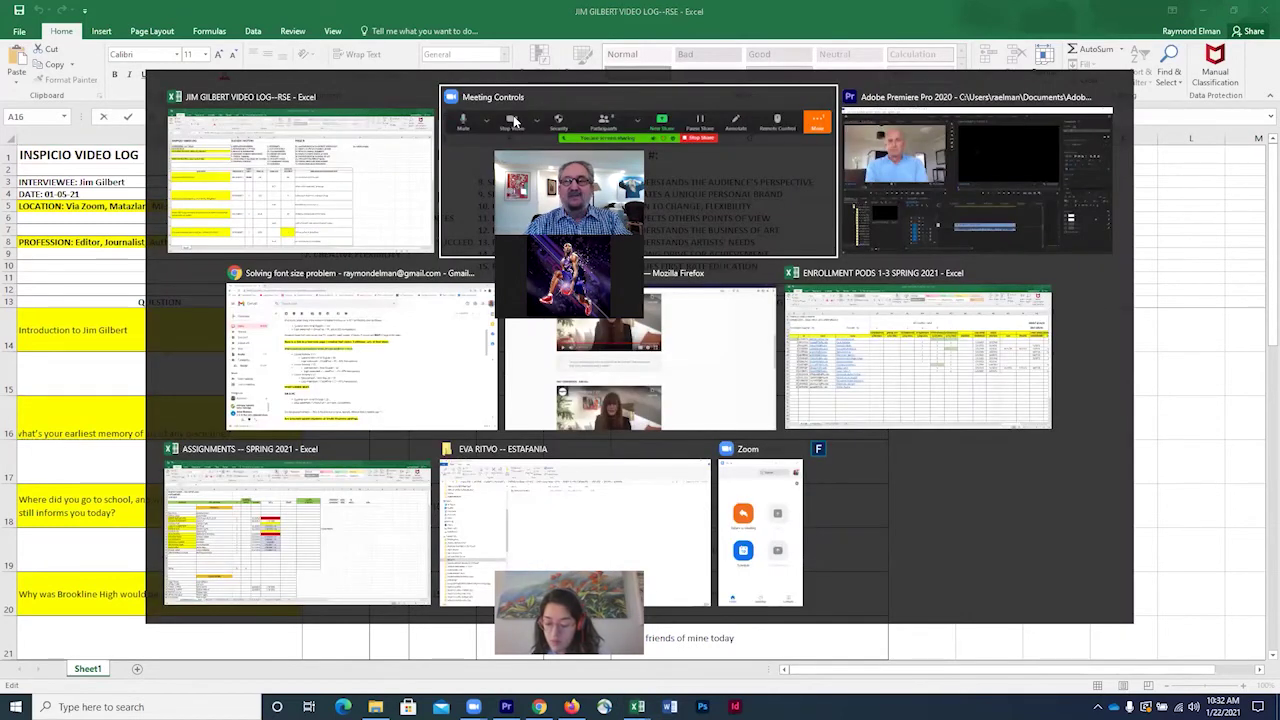
key(alt+Tab)
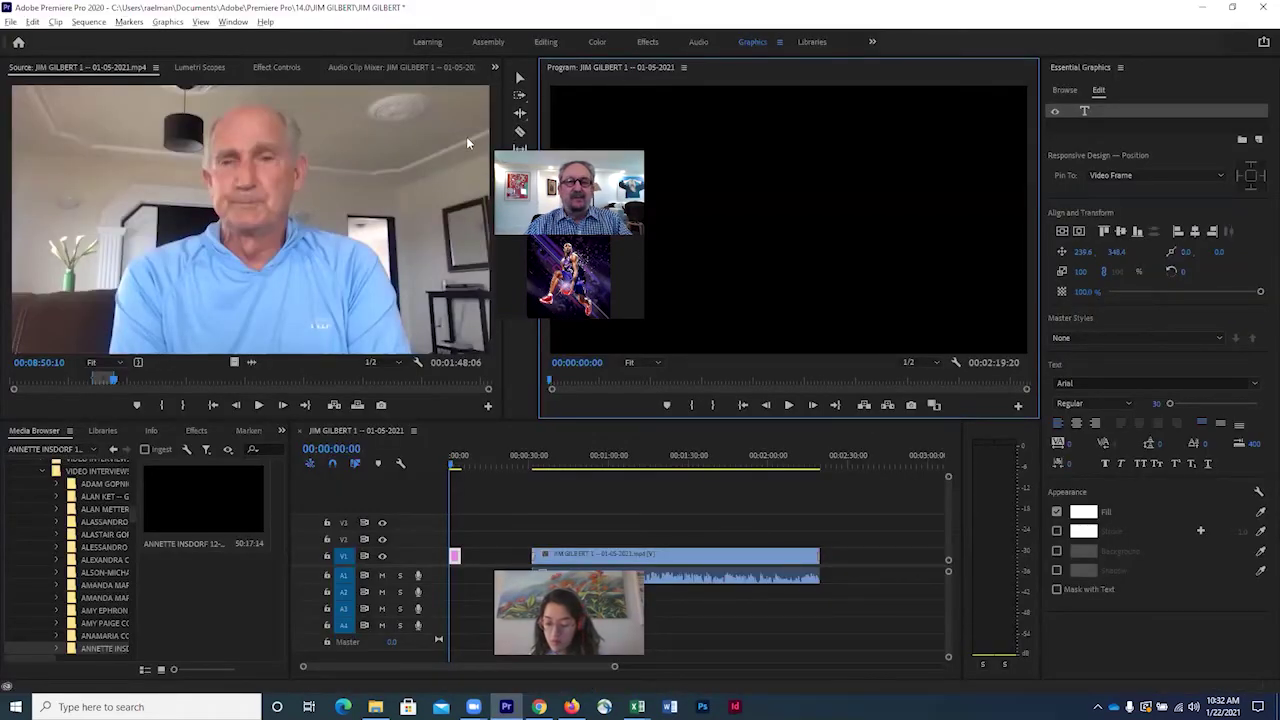
Paste the question 'Where did you grow up, and what's your earliest memory…' as title text in the frame
click(642, 213)
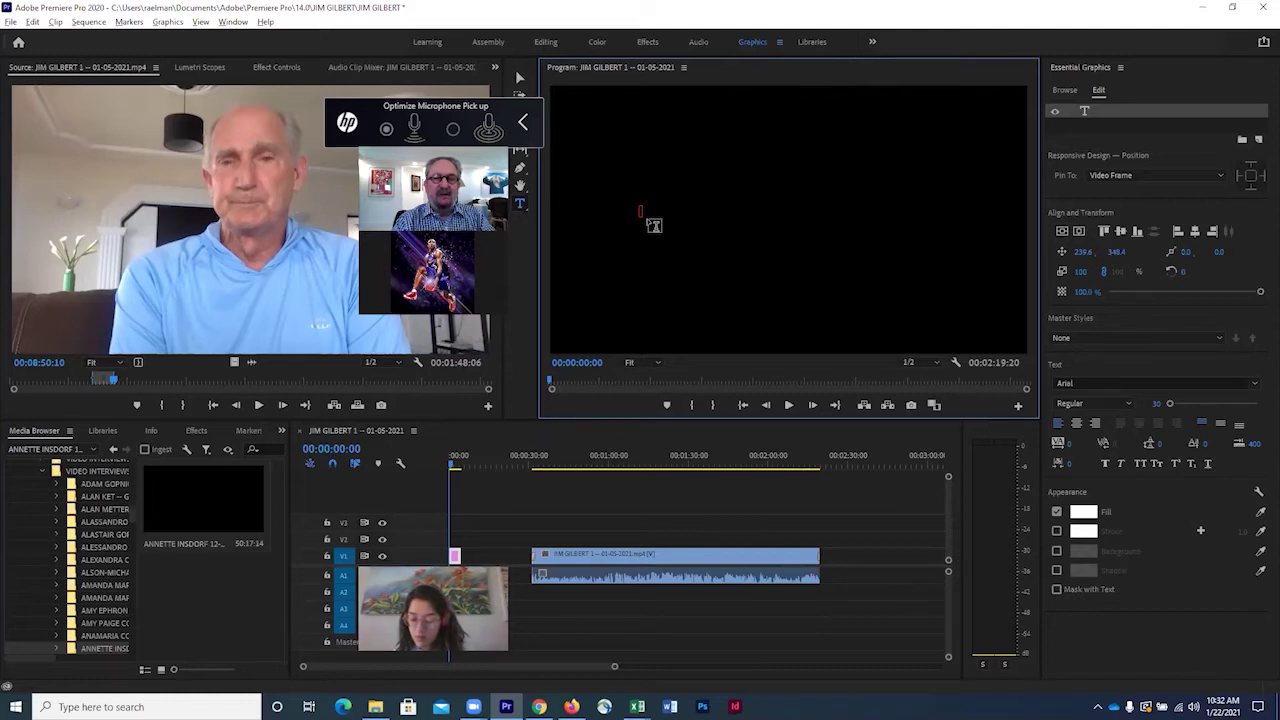
key(ctrl+v)
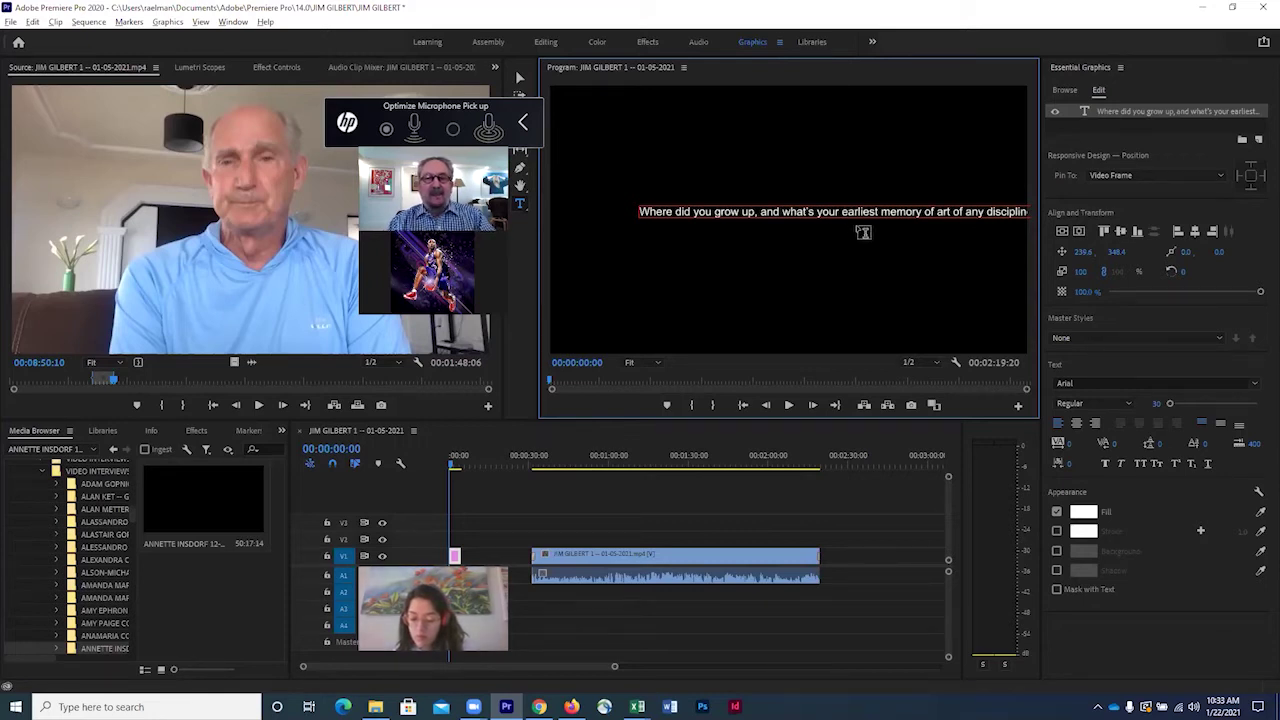
click(335, 109)
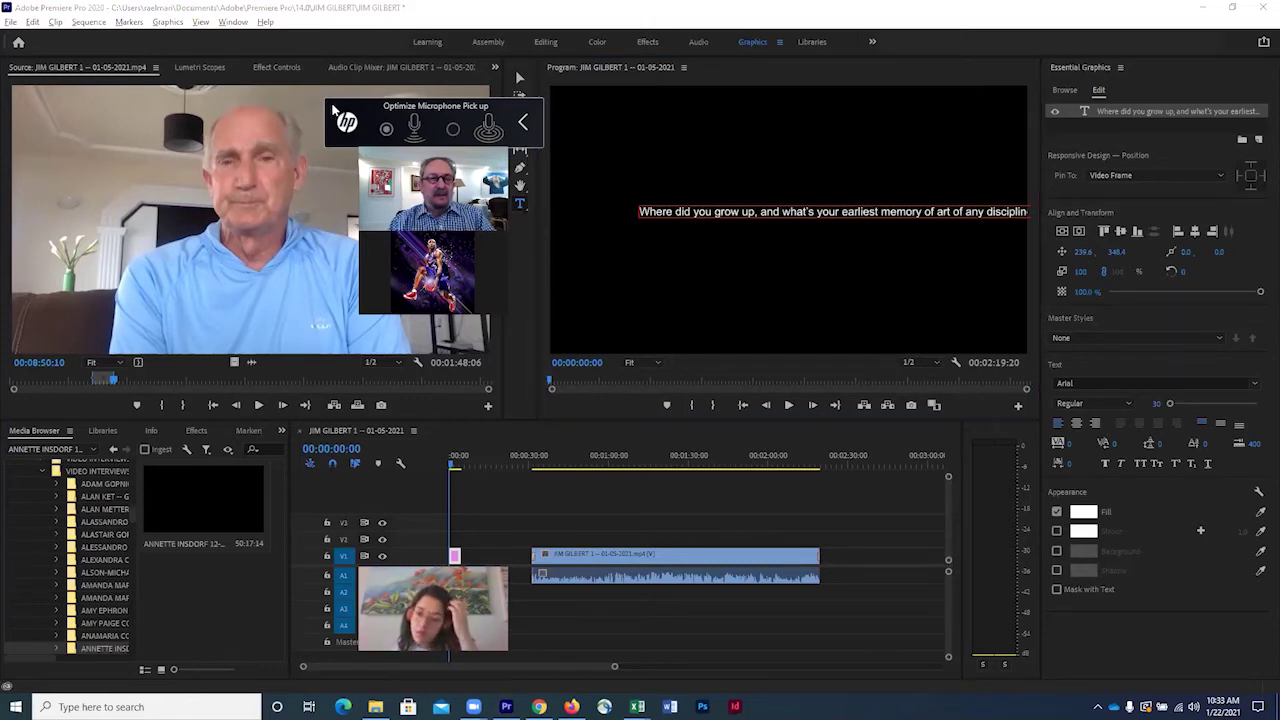
drag(335, 109, 193, 31)
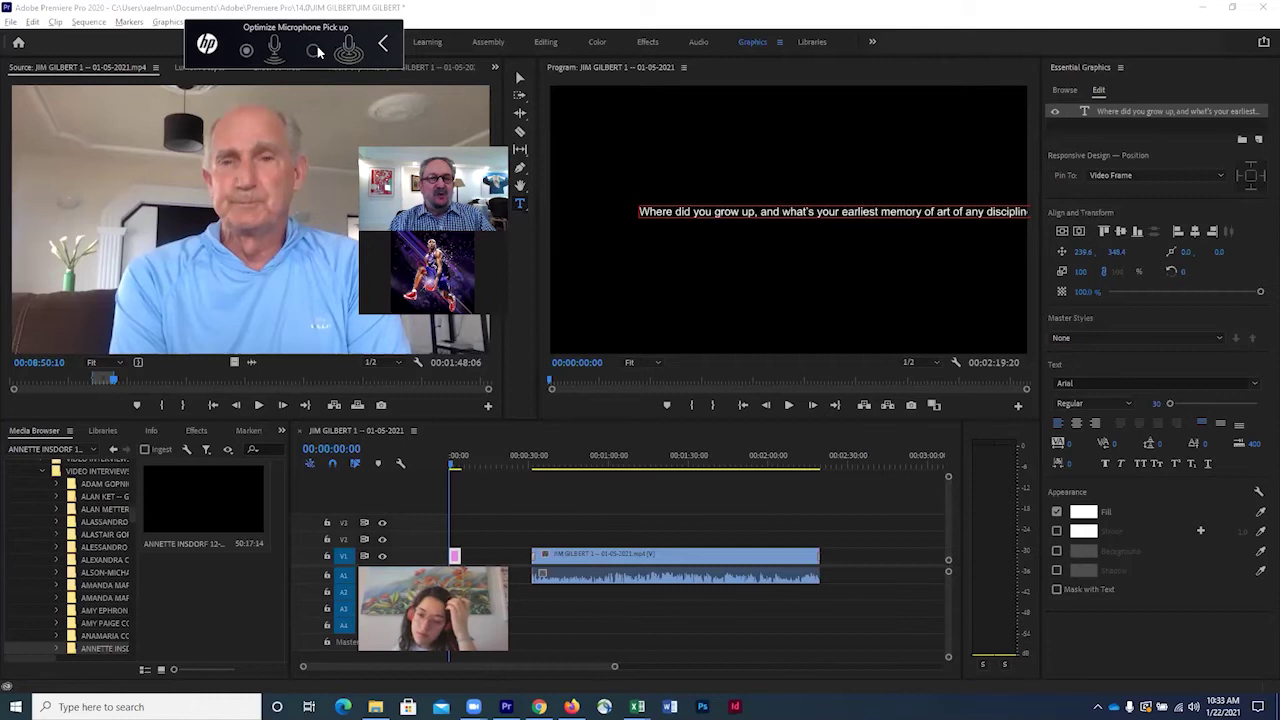
click(382, 44)
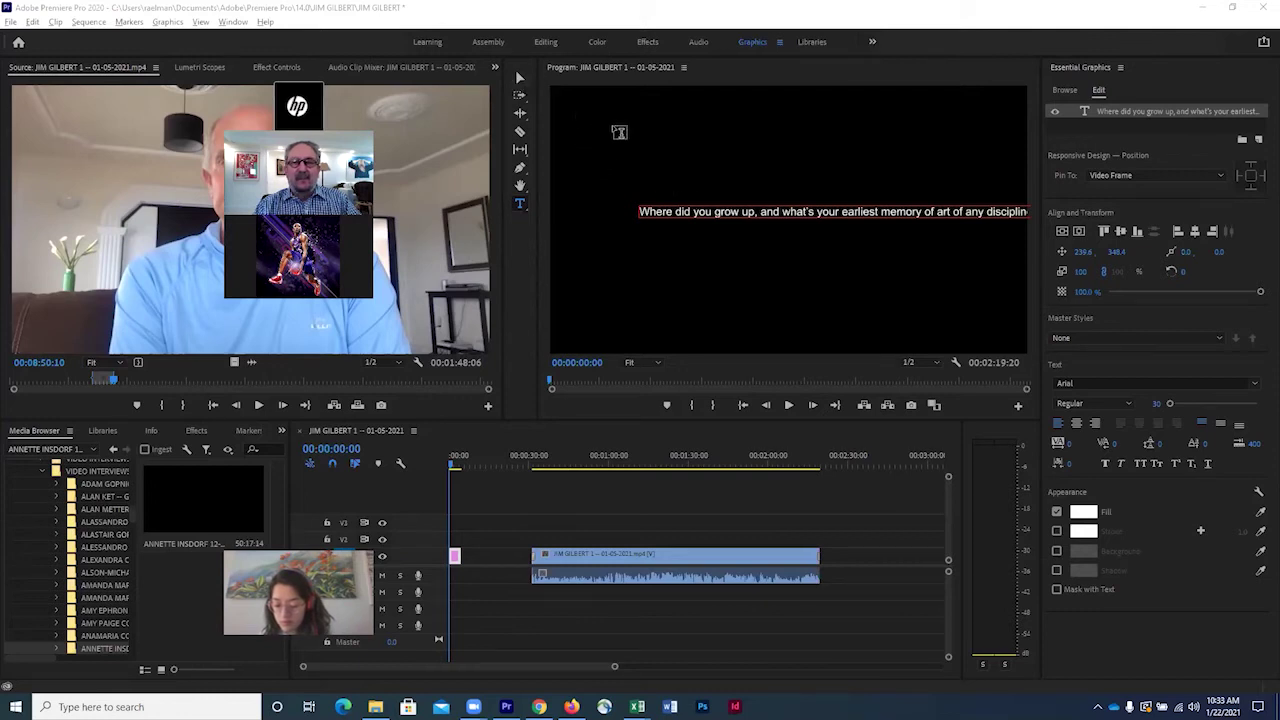
Nudge the question title left and replace the space after 'earliest' with a line break
click(518, 80)
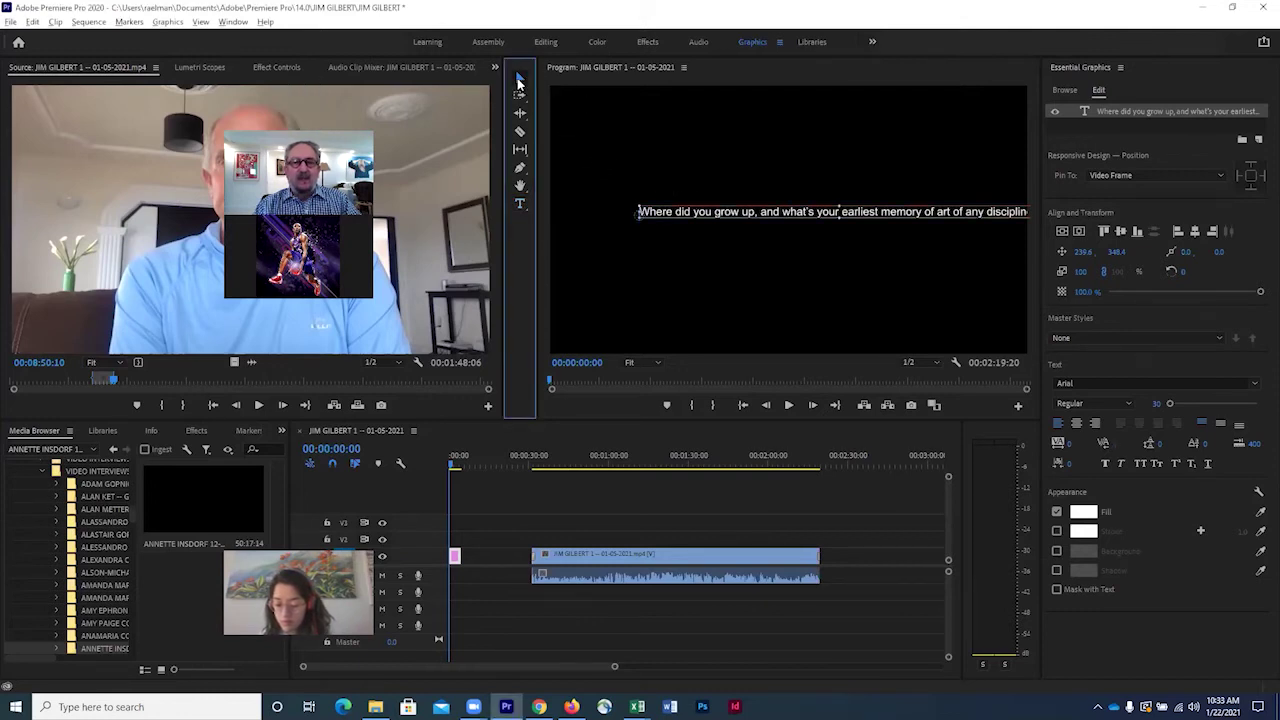
drag(714, 214, 684, 214)
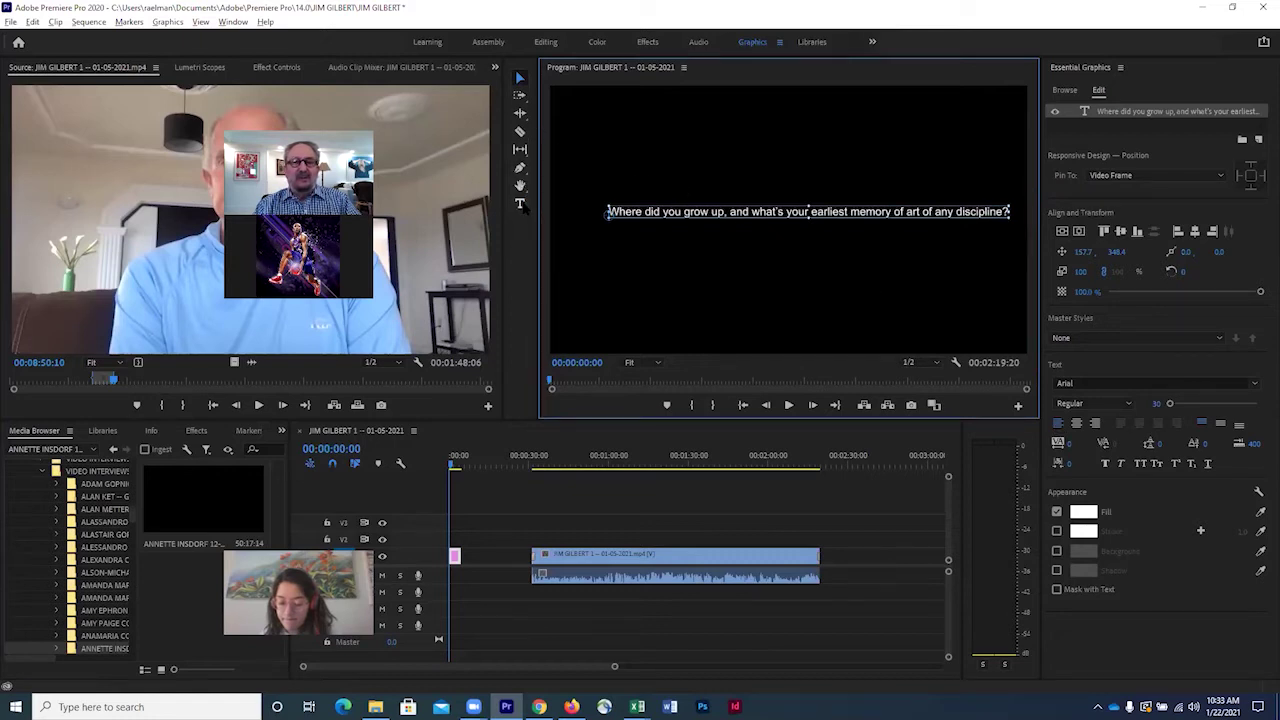
click(522, 204)
click(920, 211)
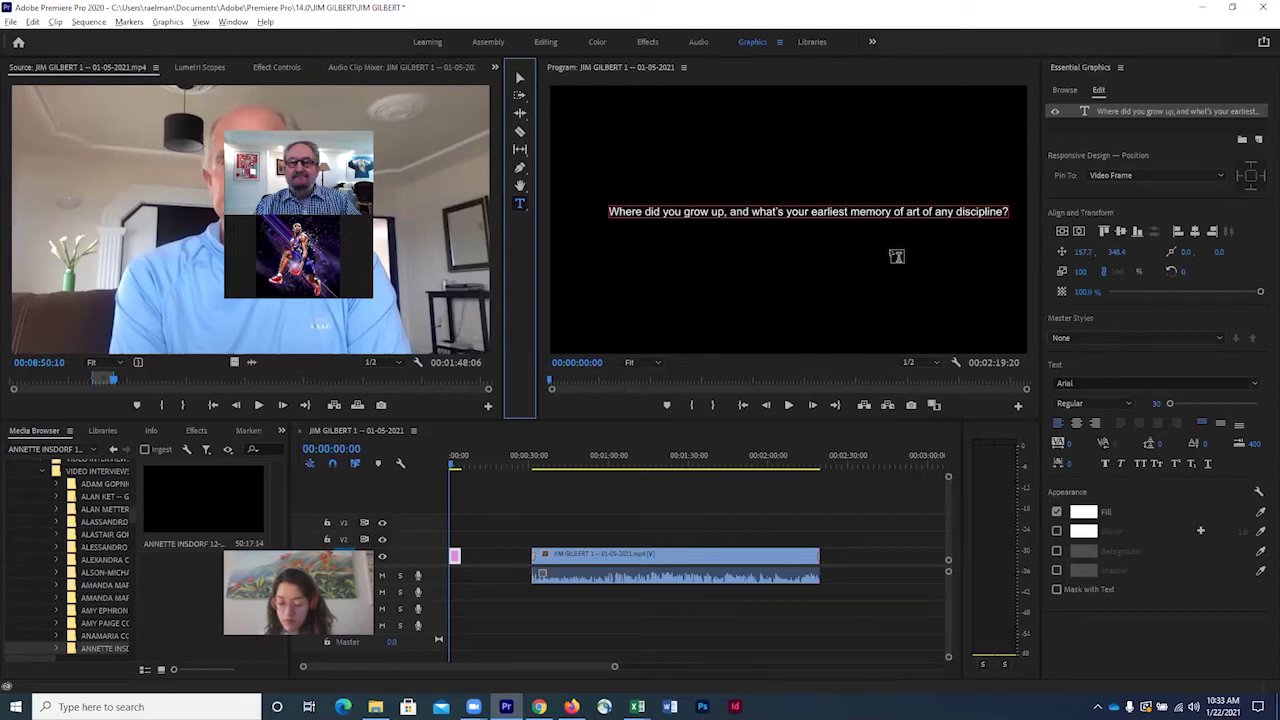
click(850, 211)
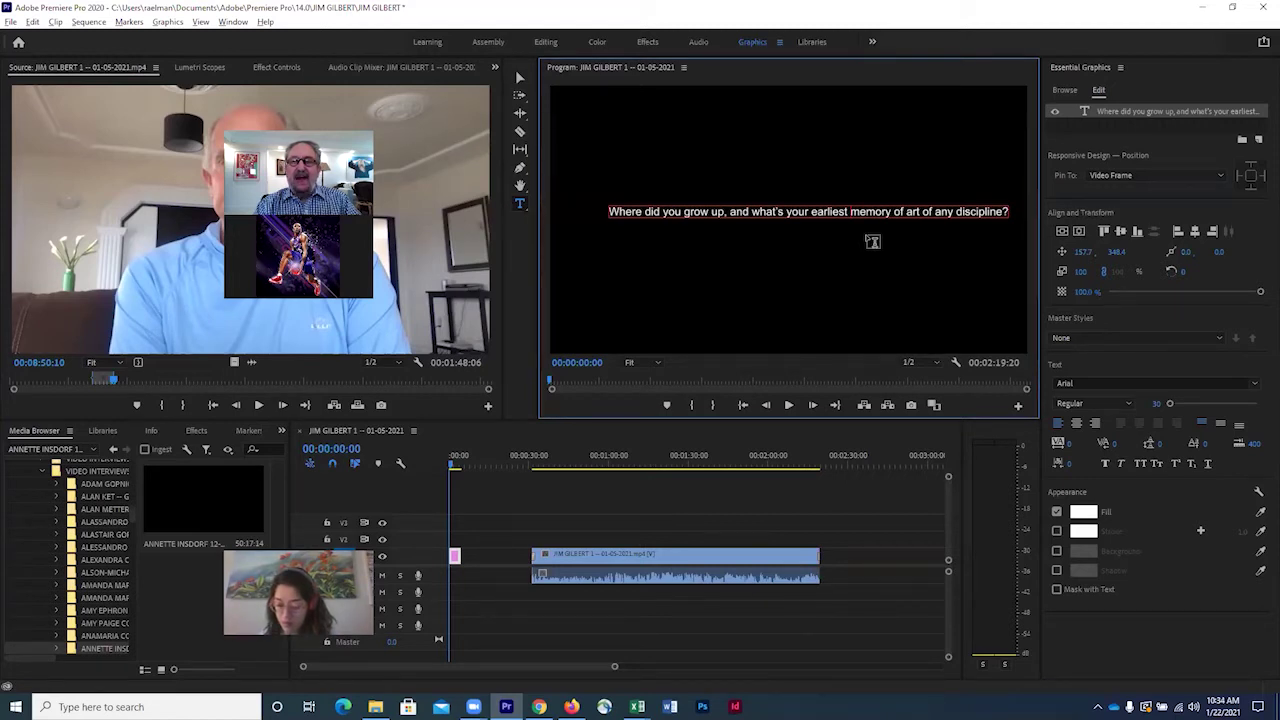
key(BackSpace)
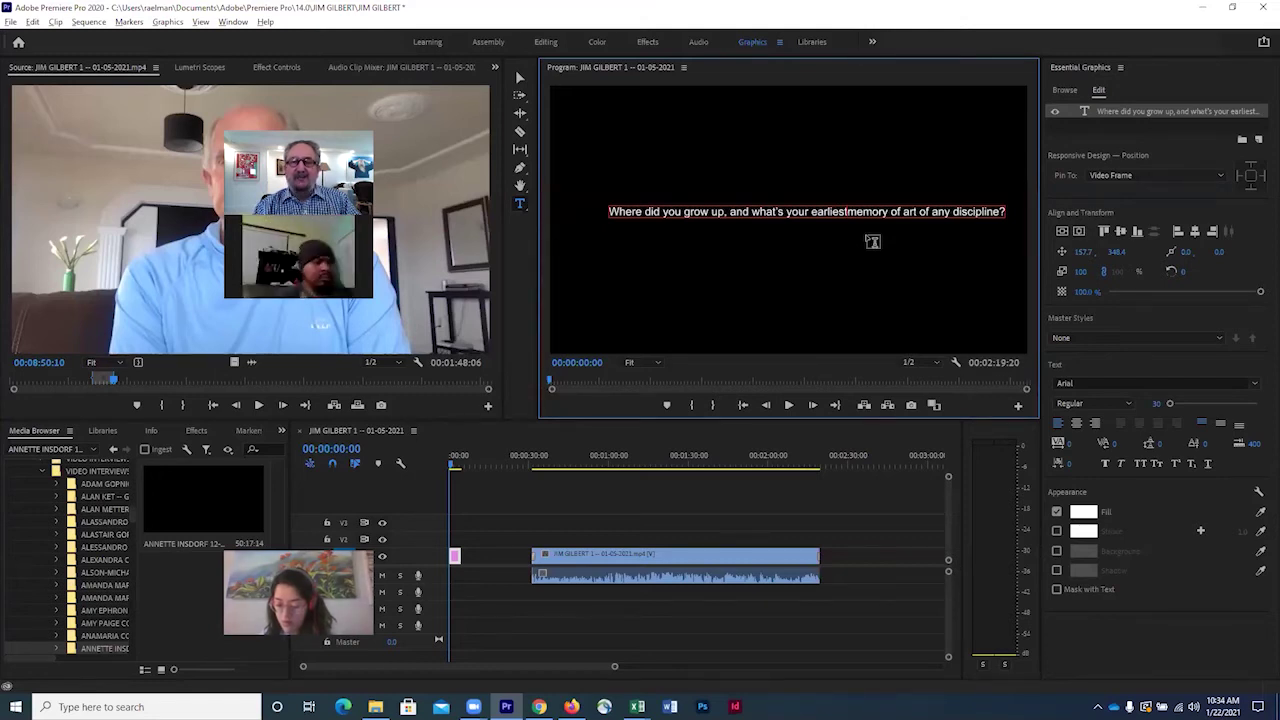
key(Return)
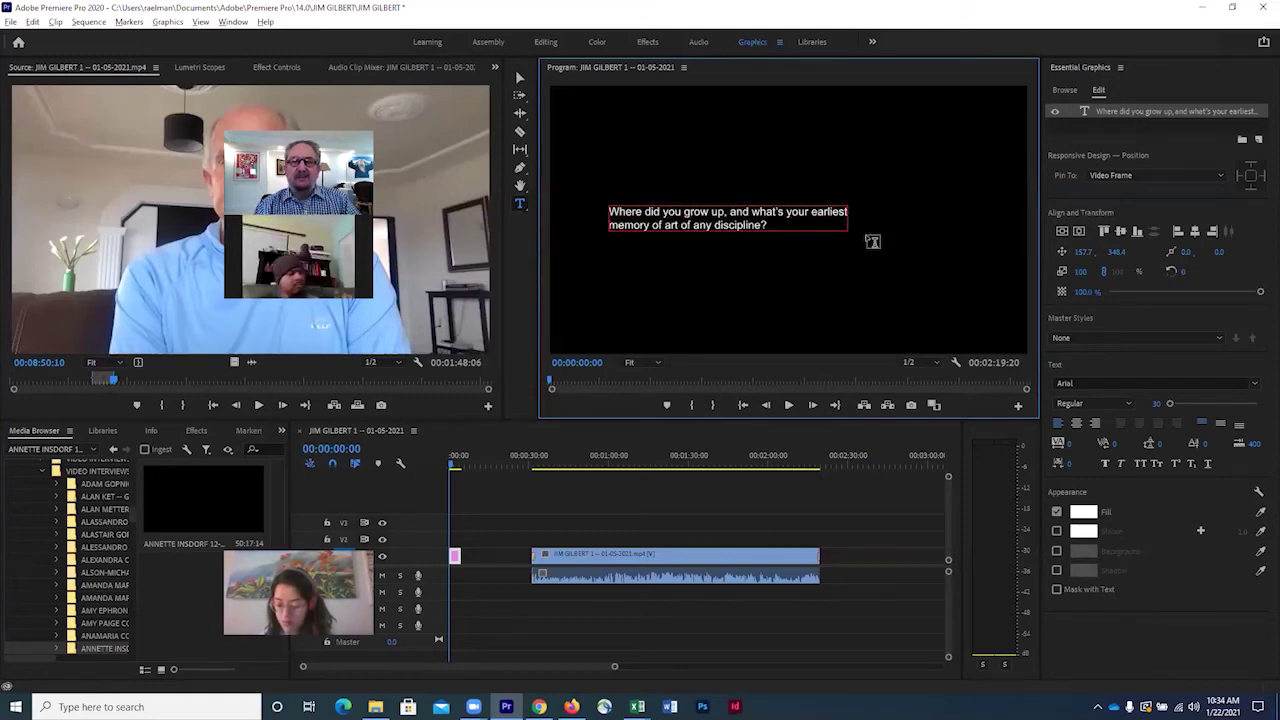
Align the two-line title to vertical and horizontal centre using Align and Transform
click(519, 80)
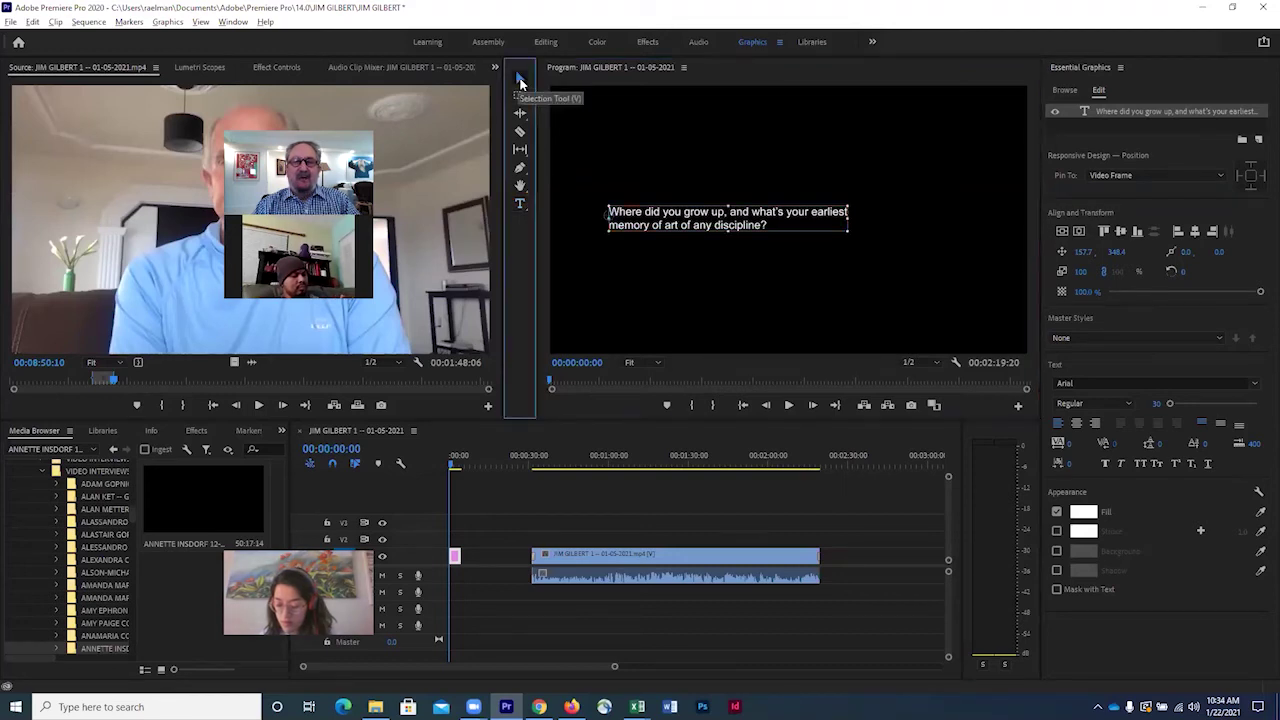
click(1063, 233)
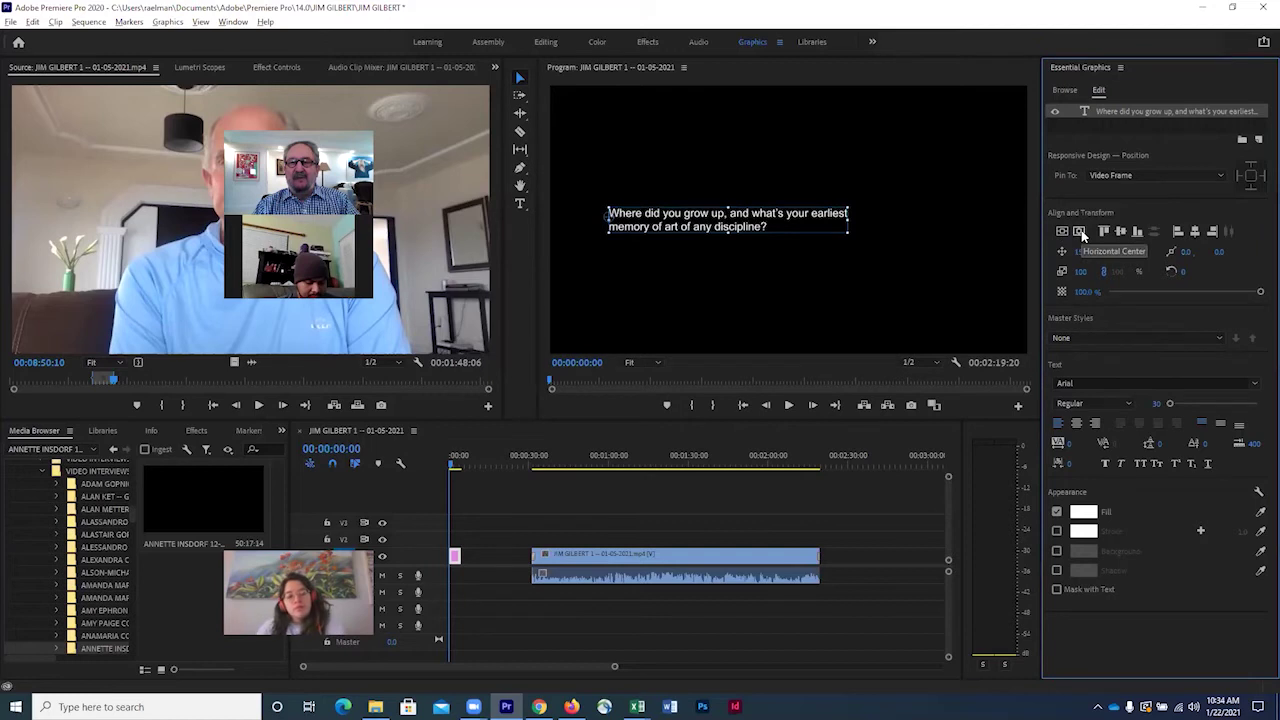
click(1080, 232)
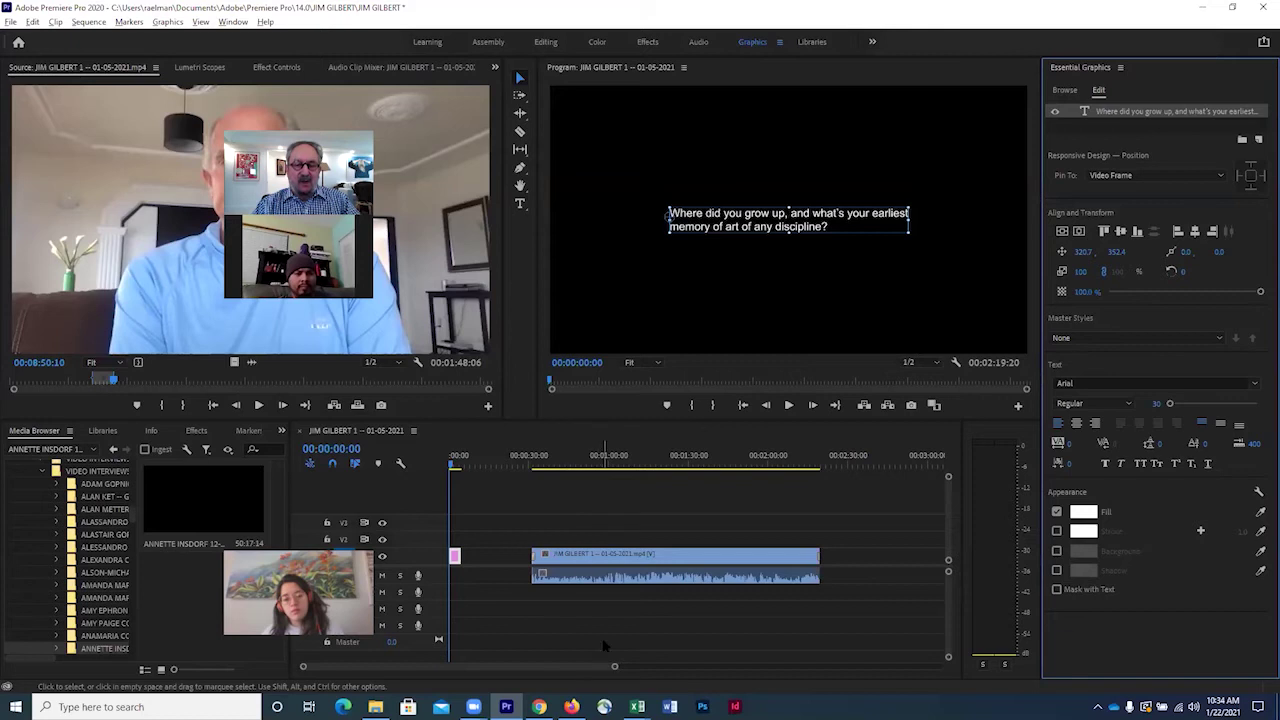
drag(616, 669, 566, 675)
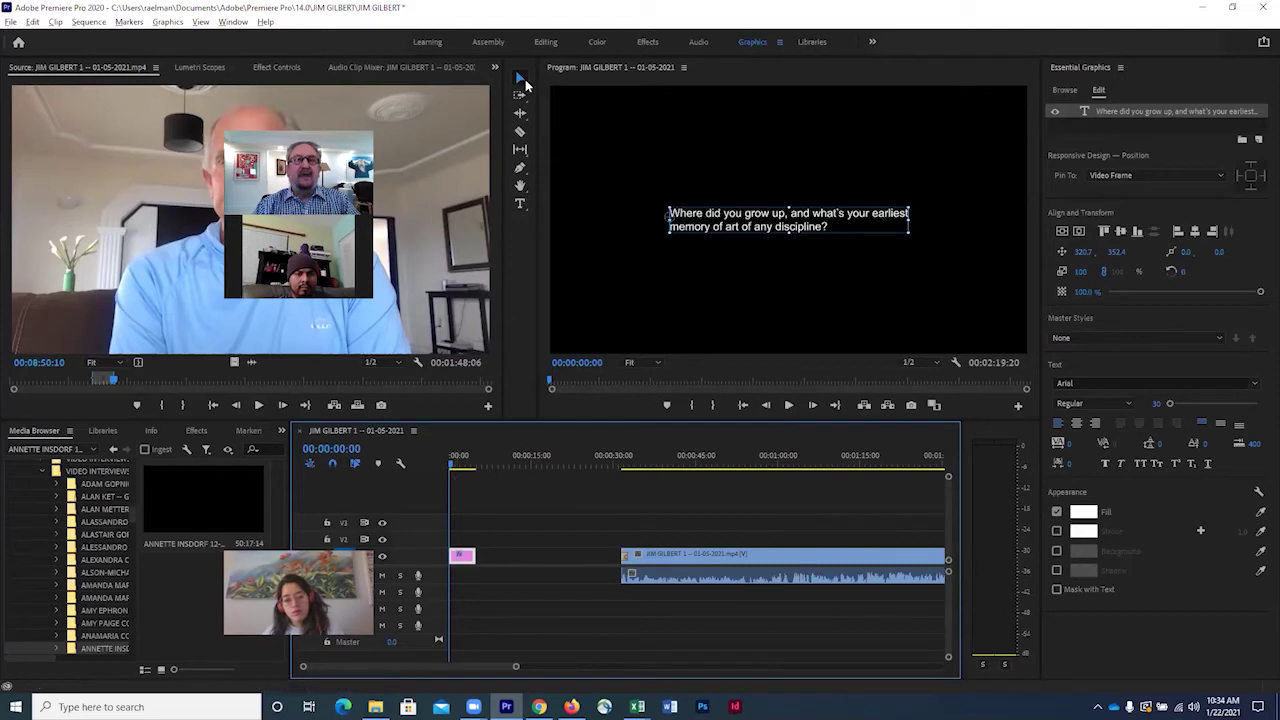
Switch to the Editing workspace and settle the title clip back at 00:00:00 on V1
click(545, 43)
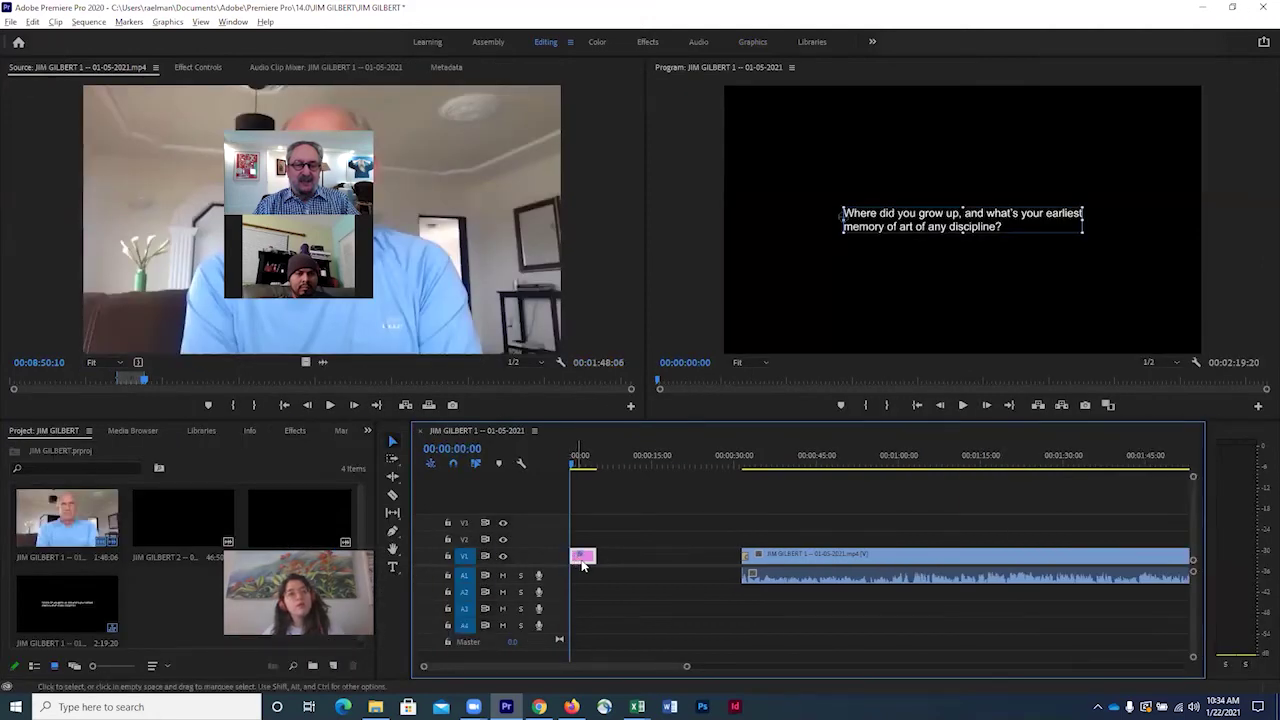
drag(586, 562, 612, 563)
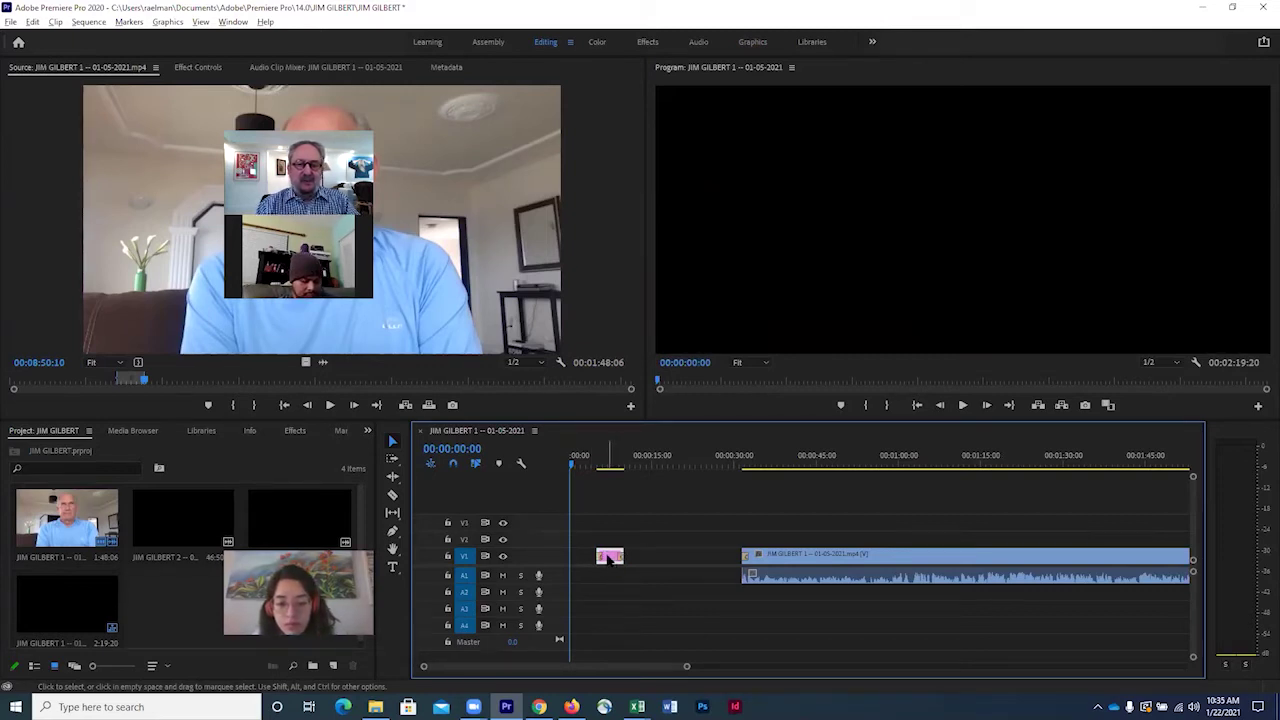
drag(609, 560, 573, 559)
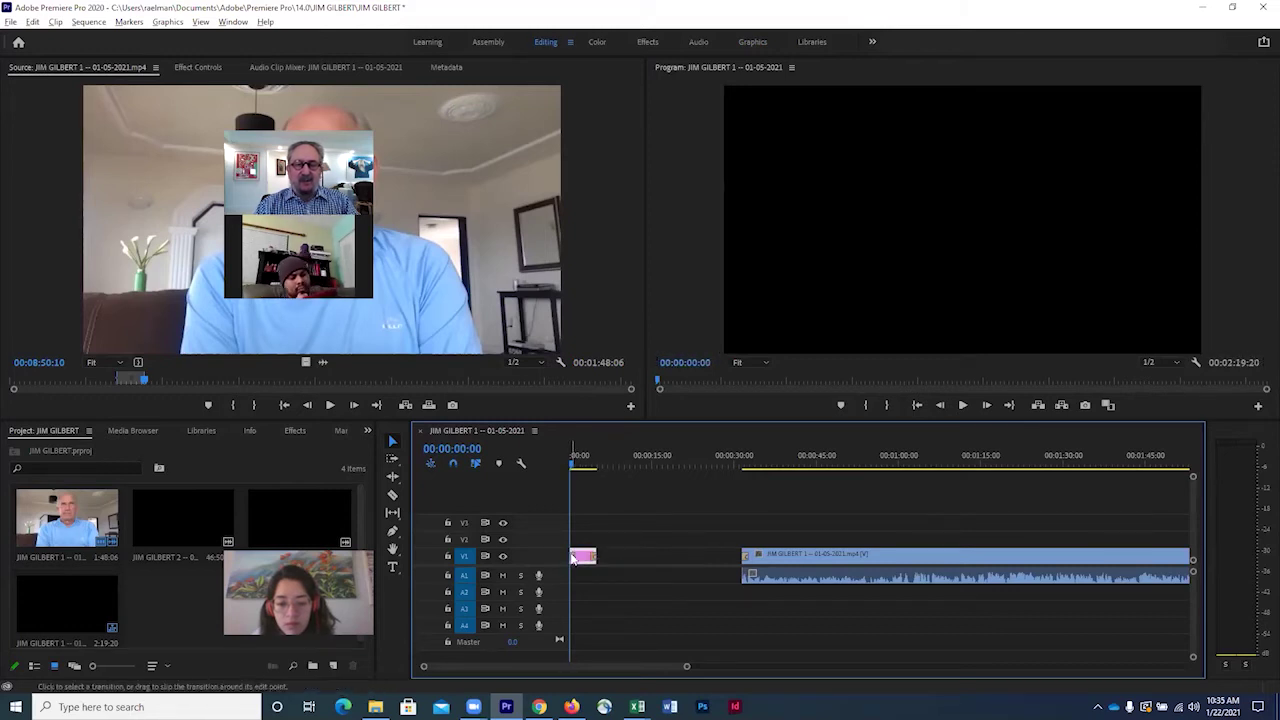
Extend the title clip and slide the interview clip about 9 seconds earlier, to around 20 seconds
click(963, 405)
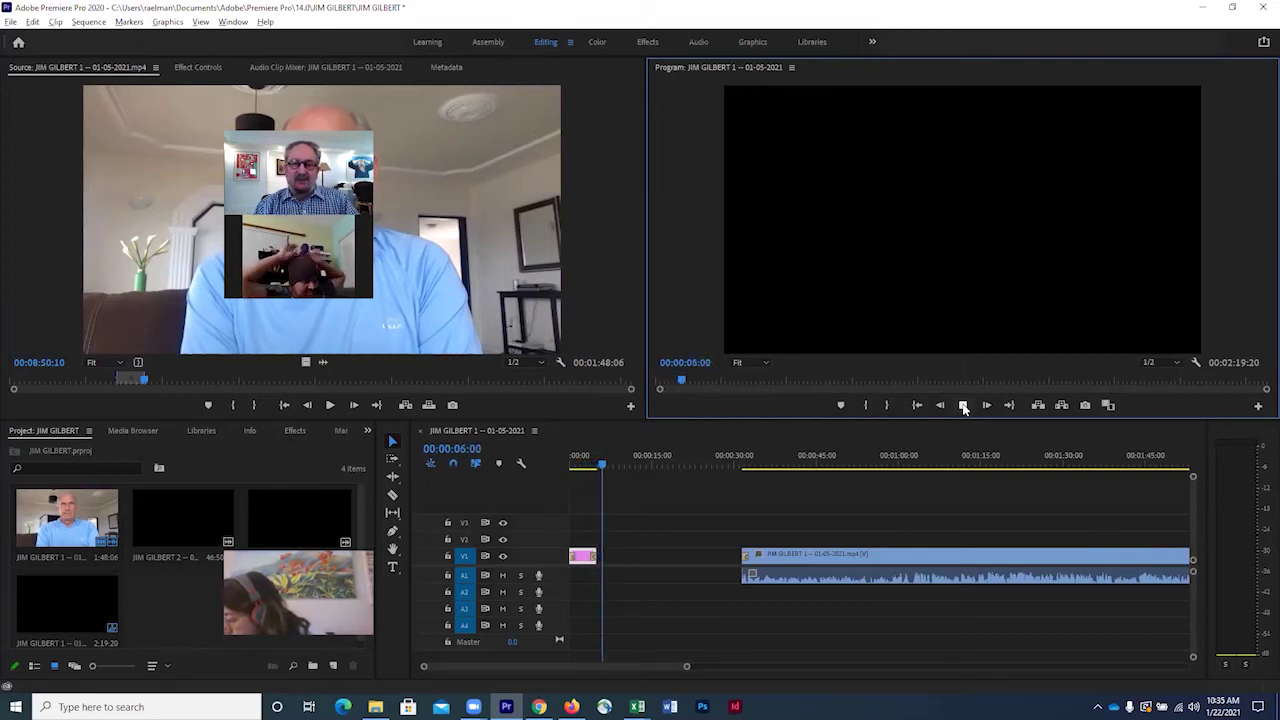
click(963, 405)
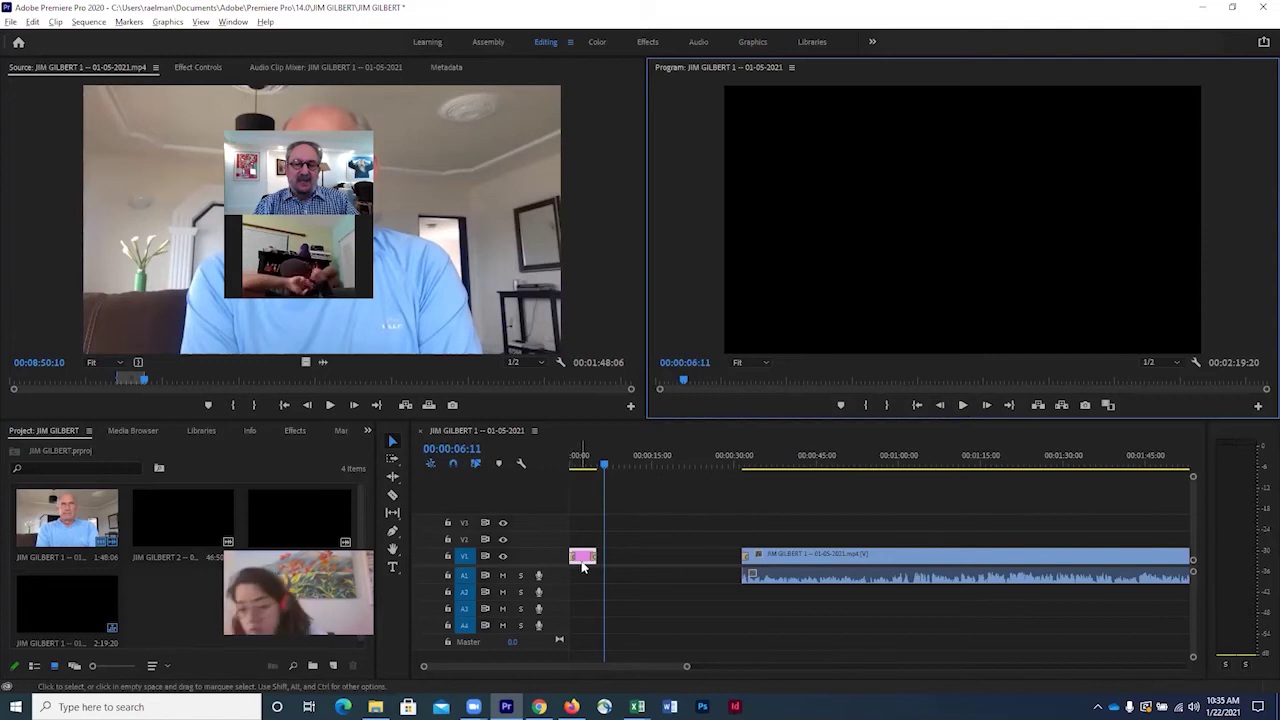
drag(596, 556, 603, 556)
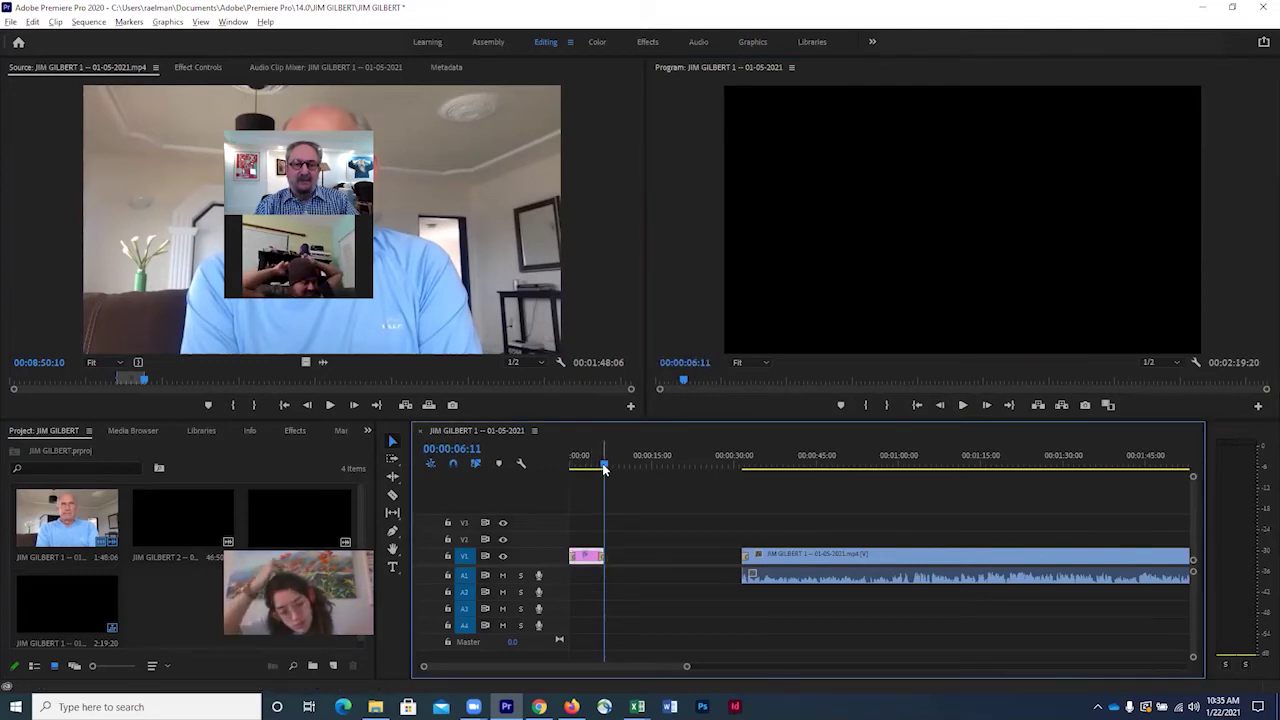
drag(604, 468, 586, 466)
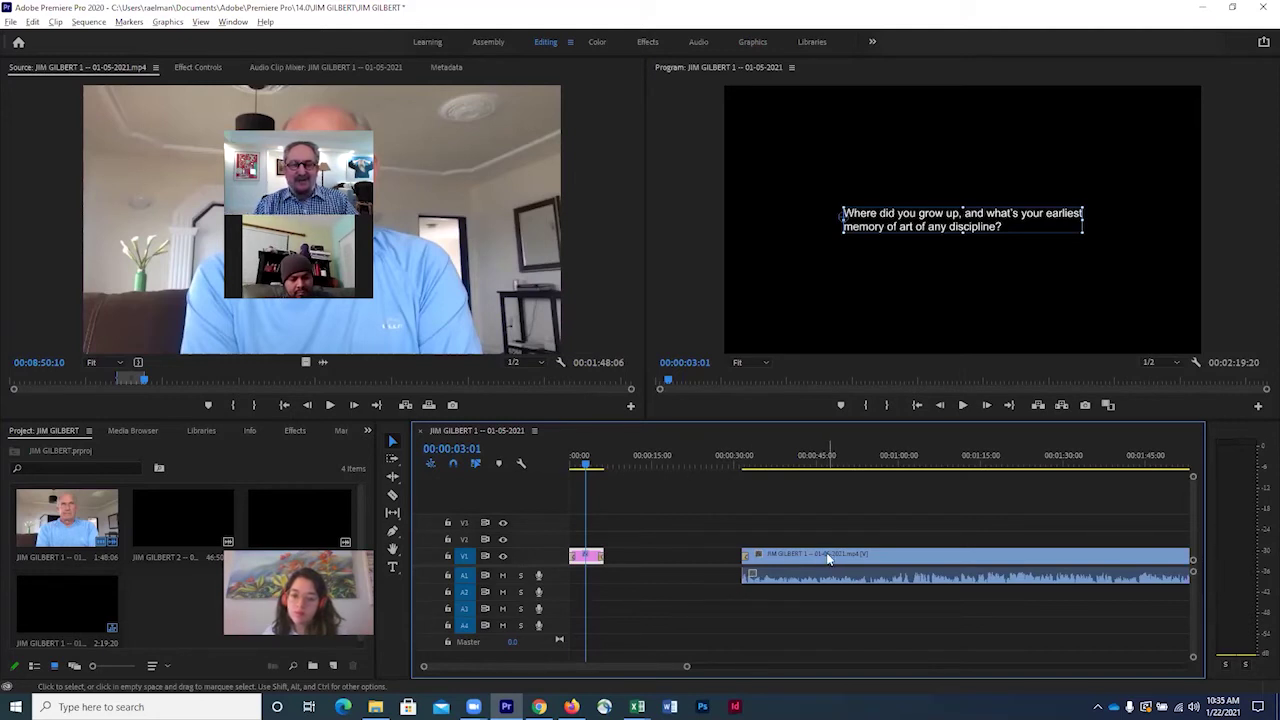
drag(825, 560, 778, 556)
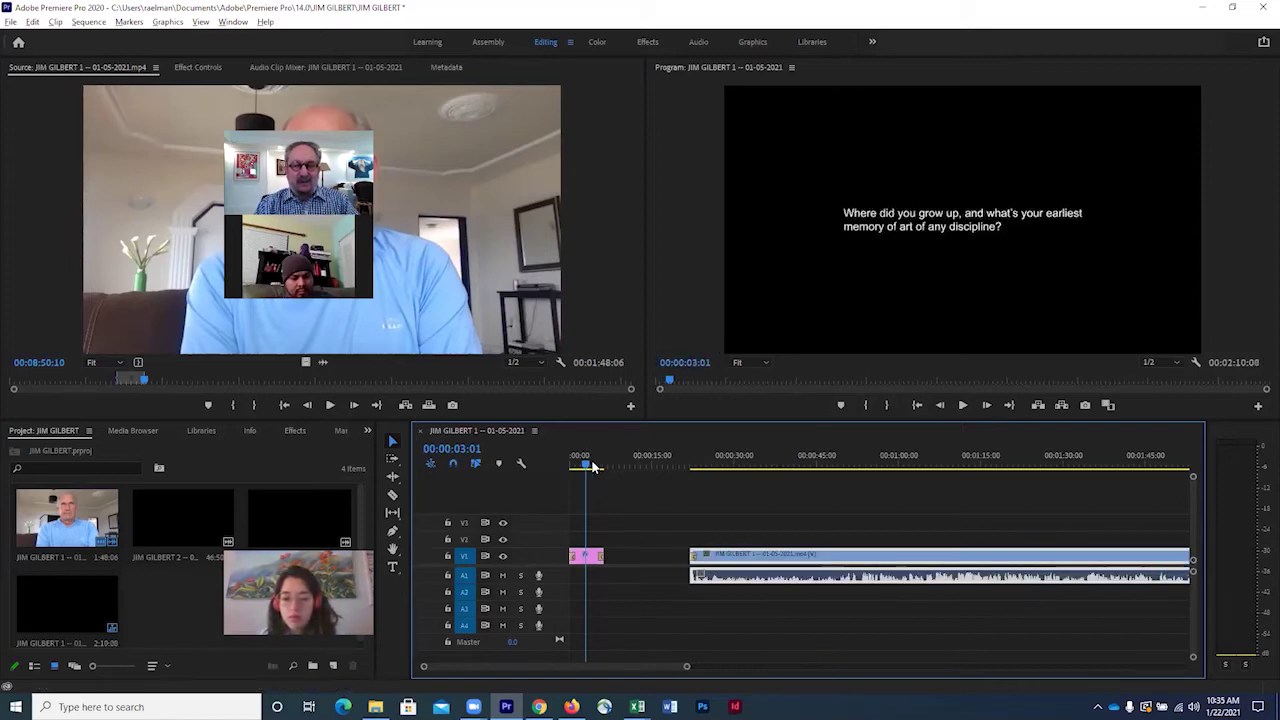
drag(592, 467, 633, 470)
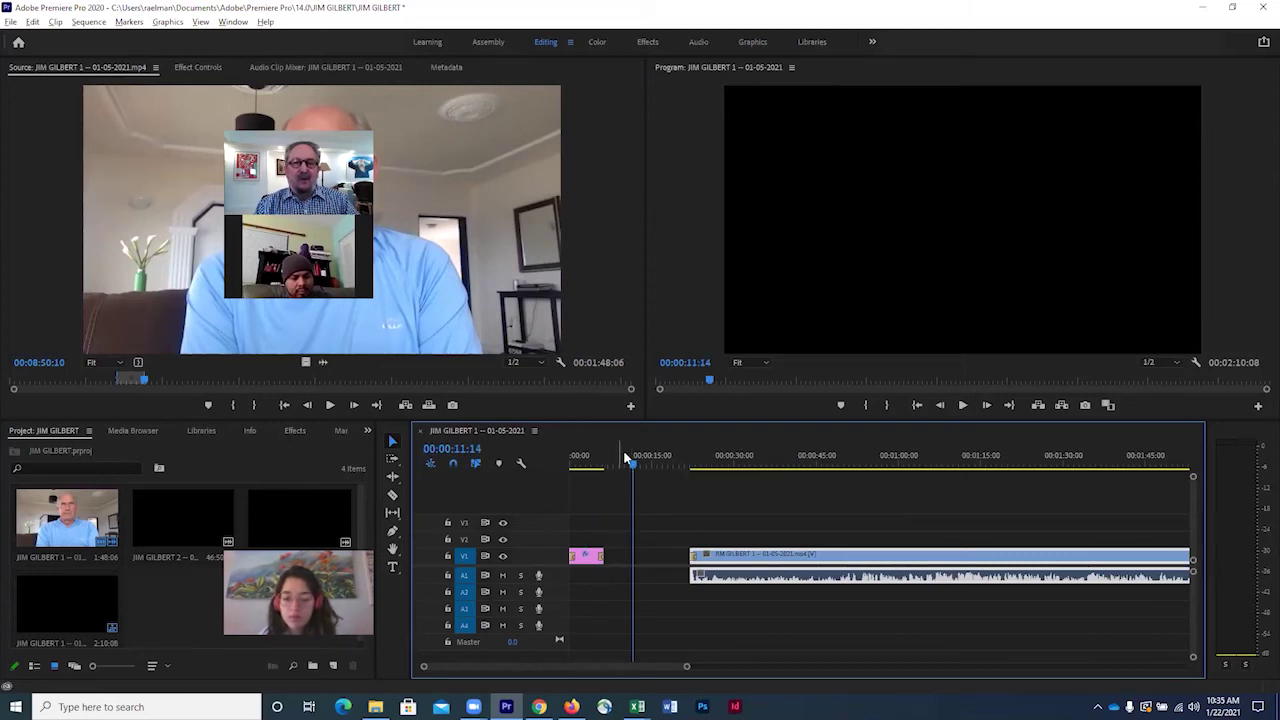
In the Graphics workspace, create a new text graphic in the frame at 00:00:11:14
click(753, 42)
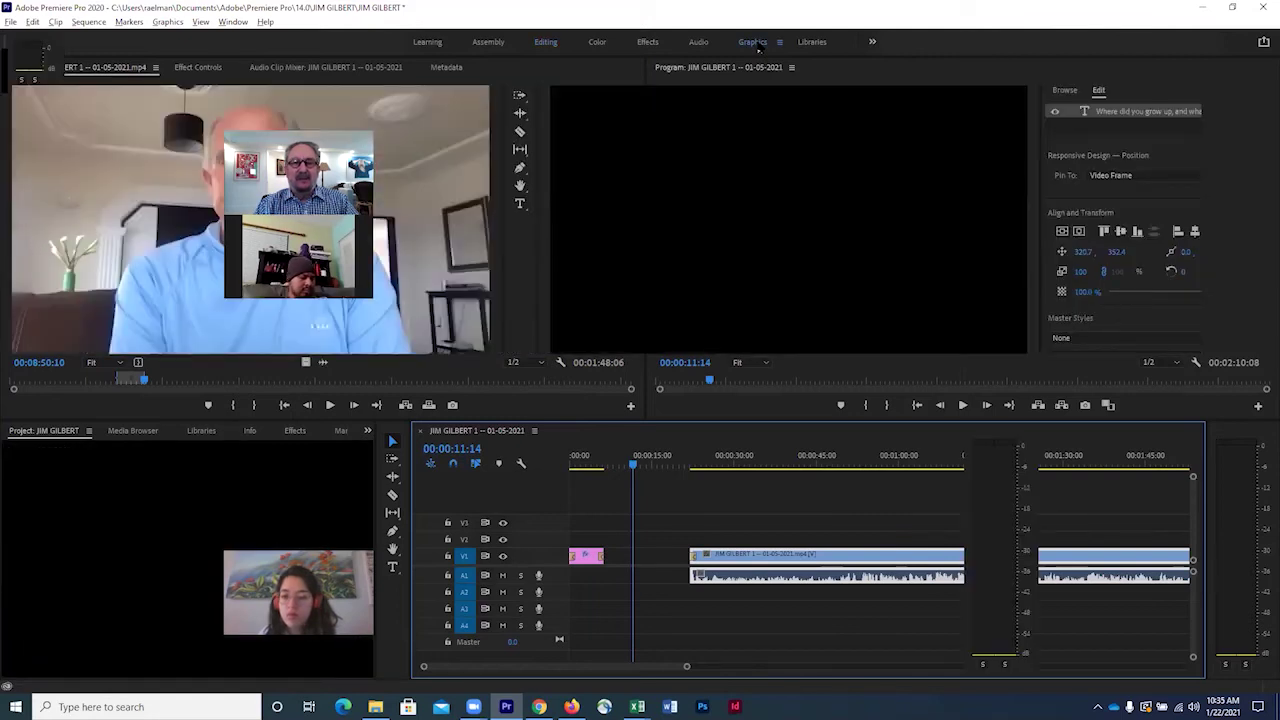
click(519, 203)
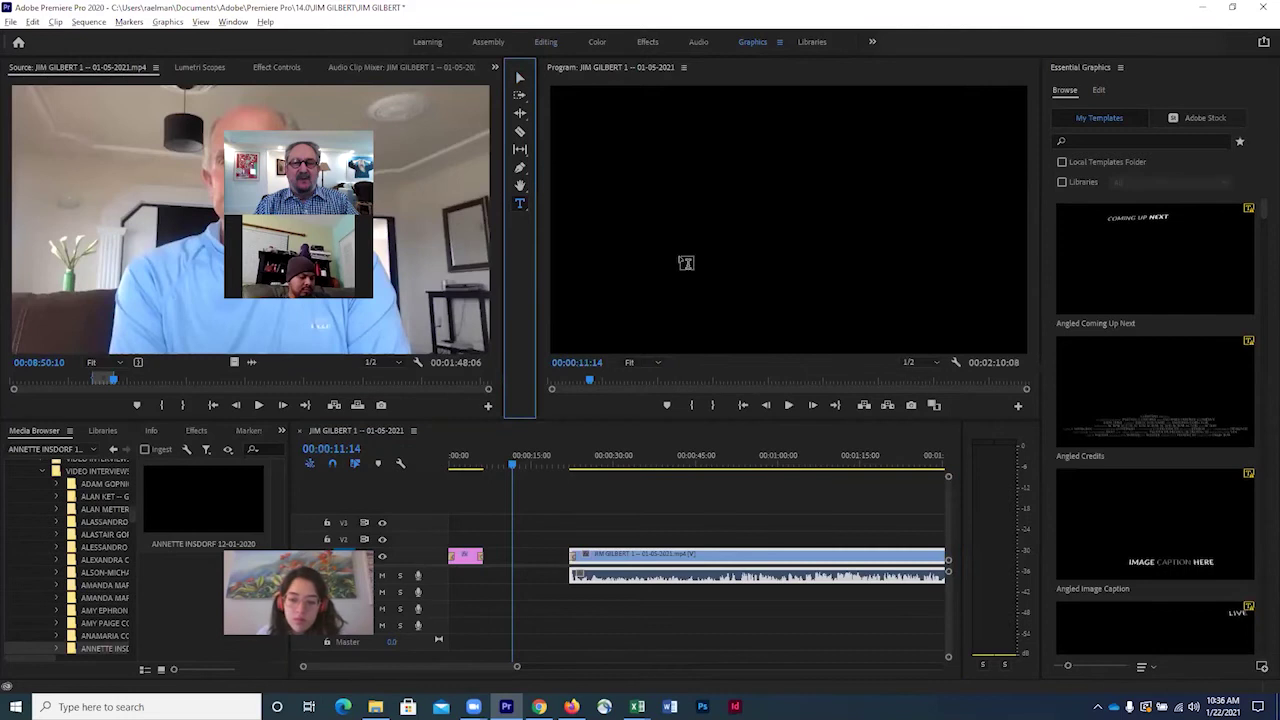
click(783, 265)
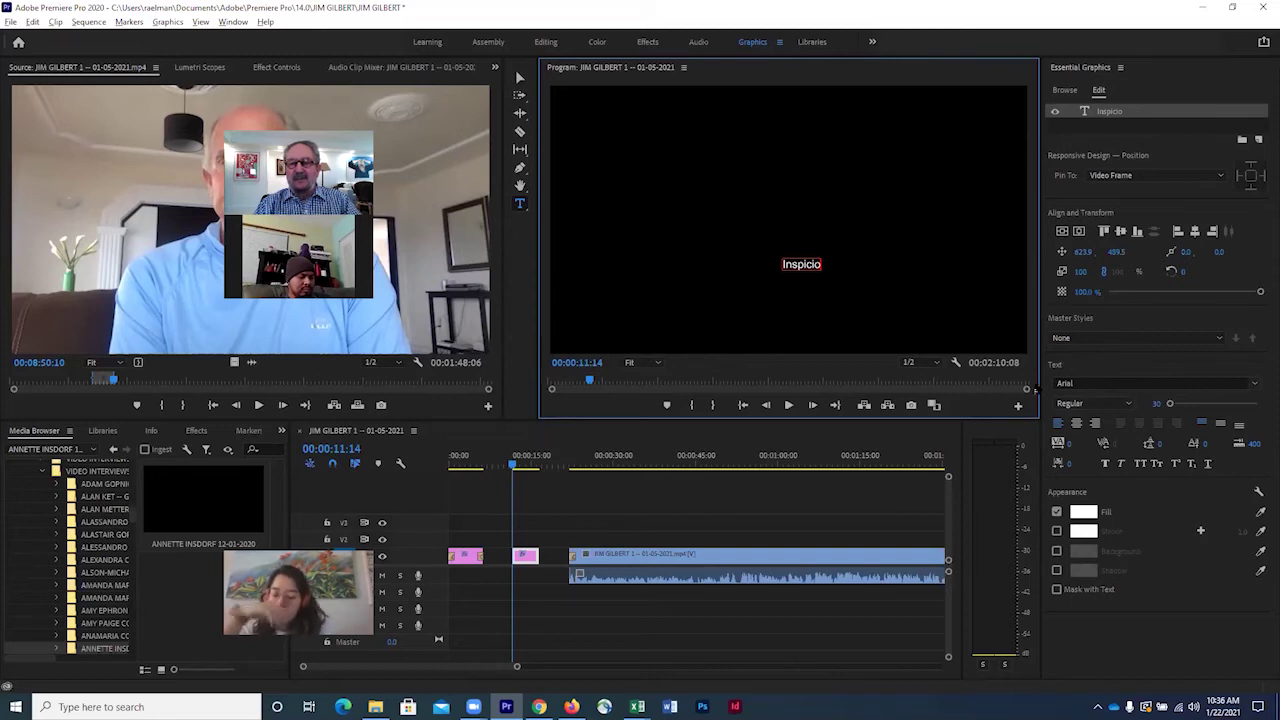
Select the new graphic's text and set its font to ChunkFive
double_click(801, 264)
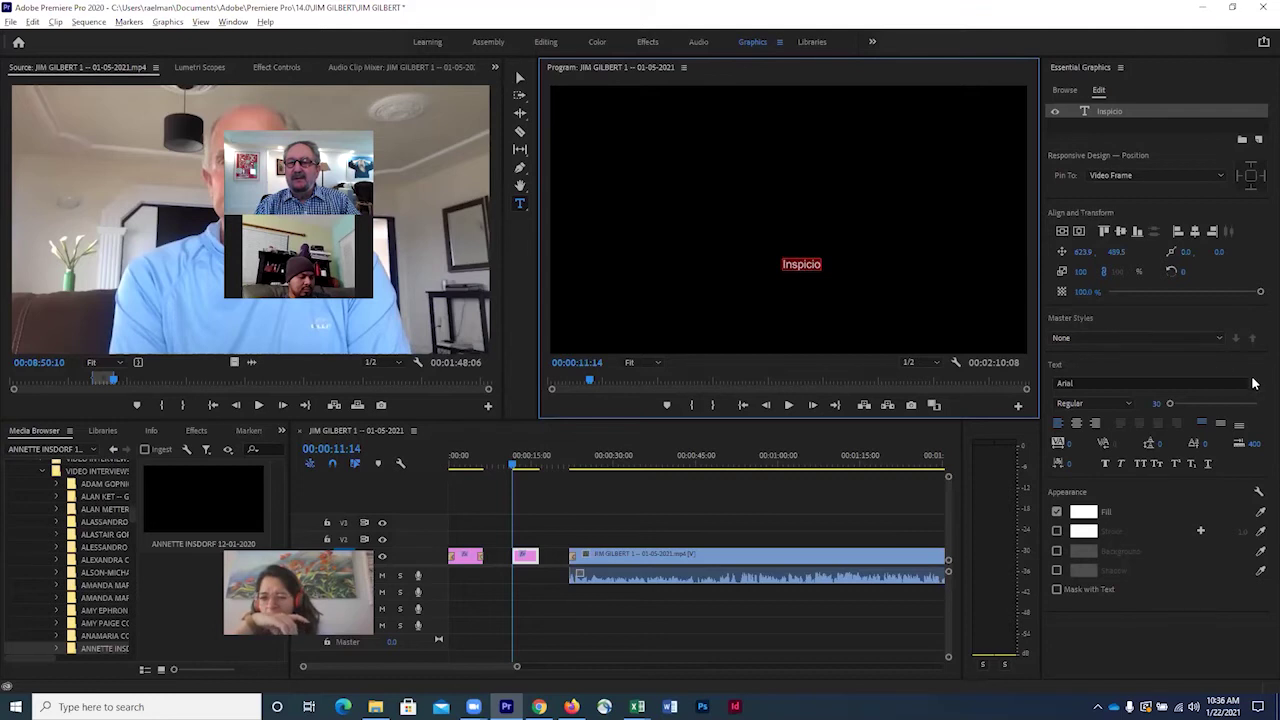
click(1256, 385)
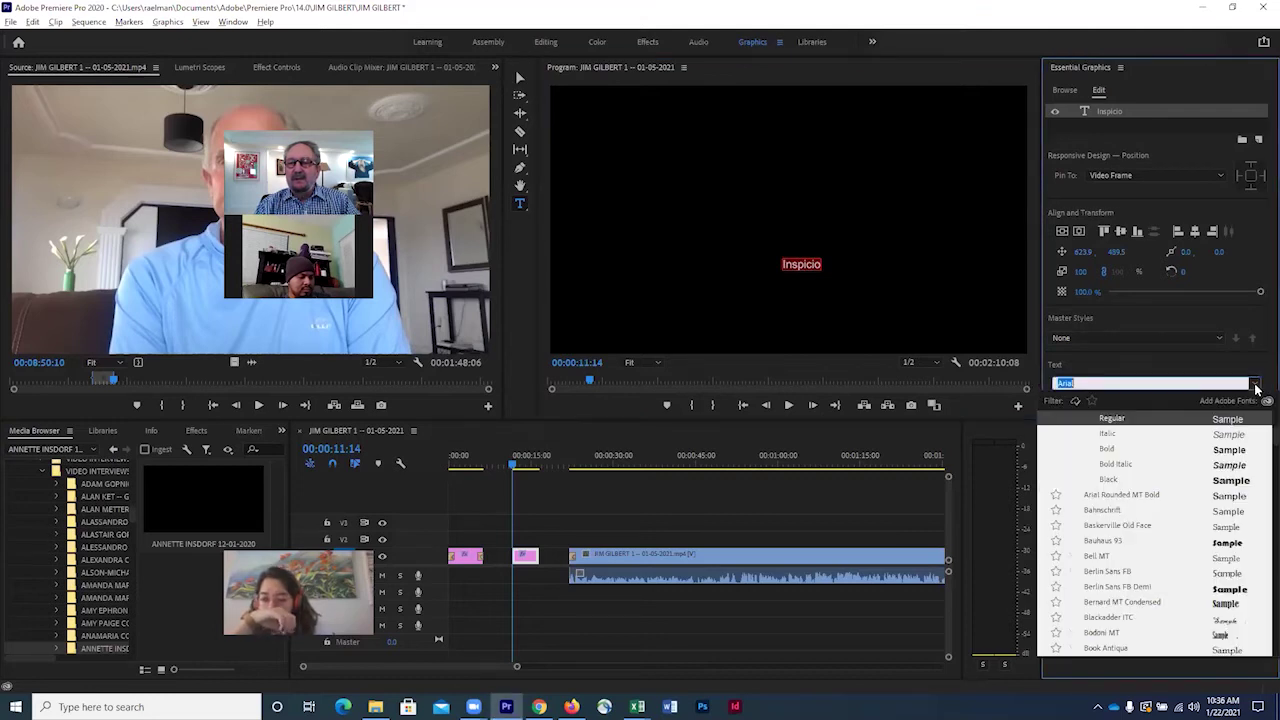
click(1256, 386)
text(c)
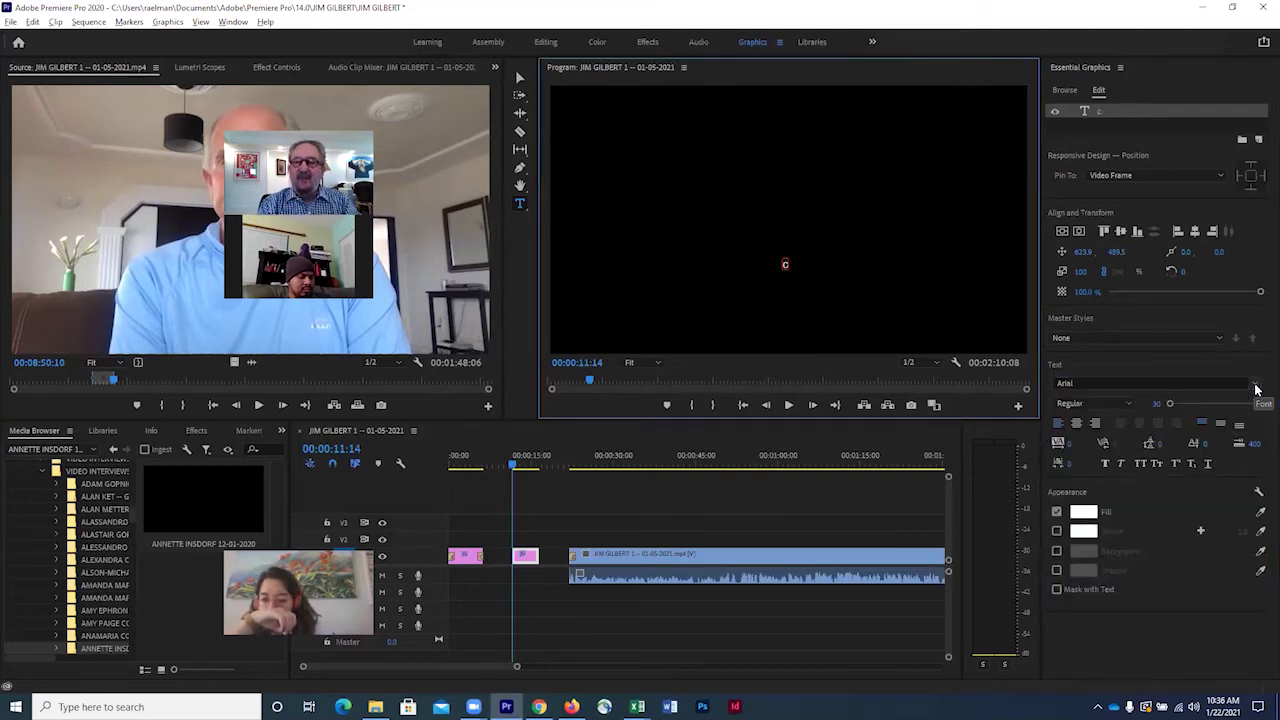
click(1256, 387)
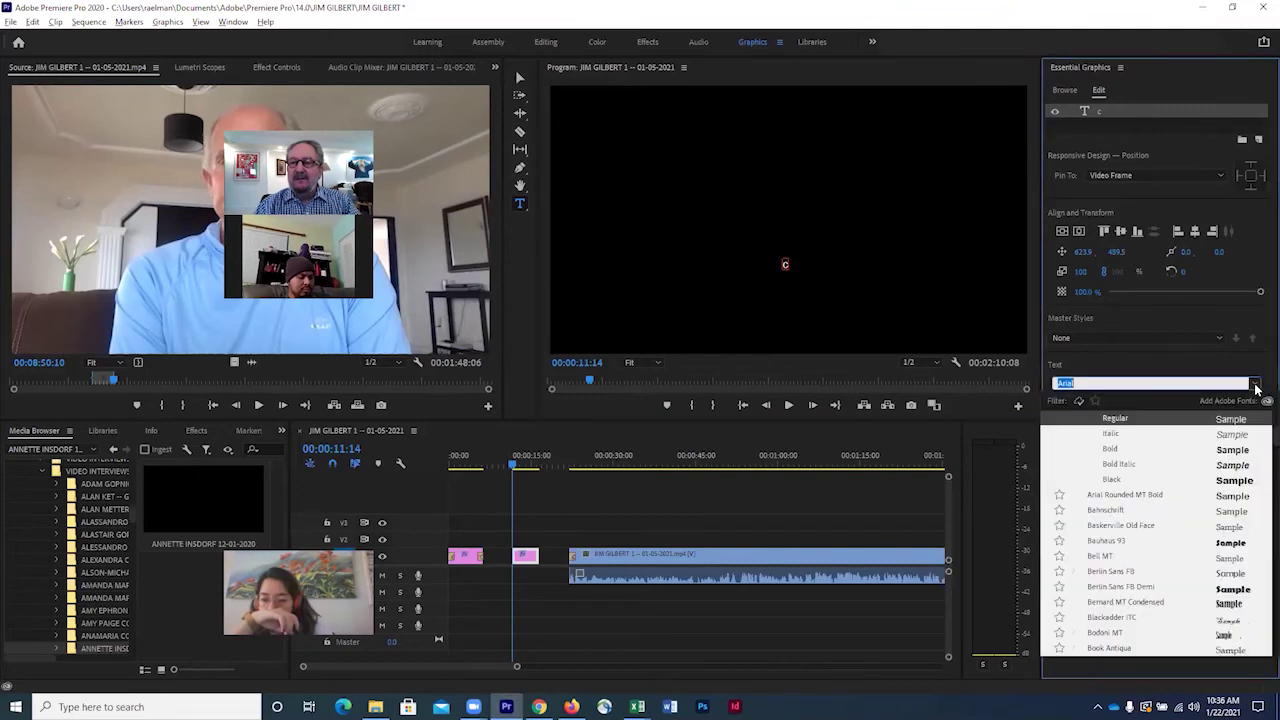
click(1256, 387)
text(c)
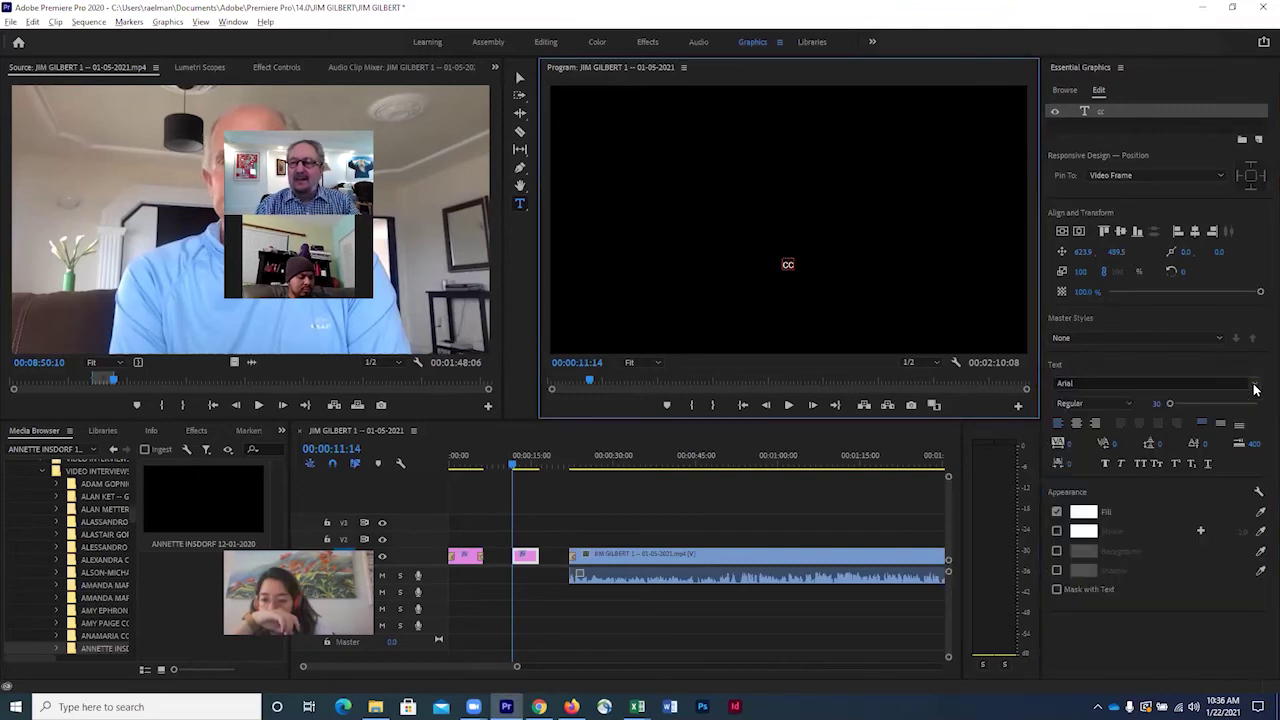
click(1255, 387)
text(ch)
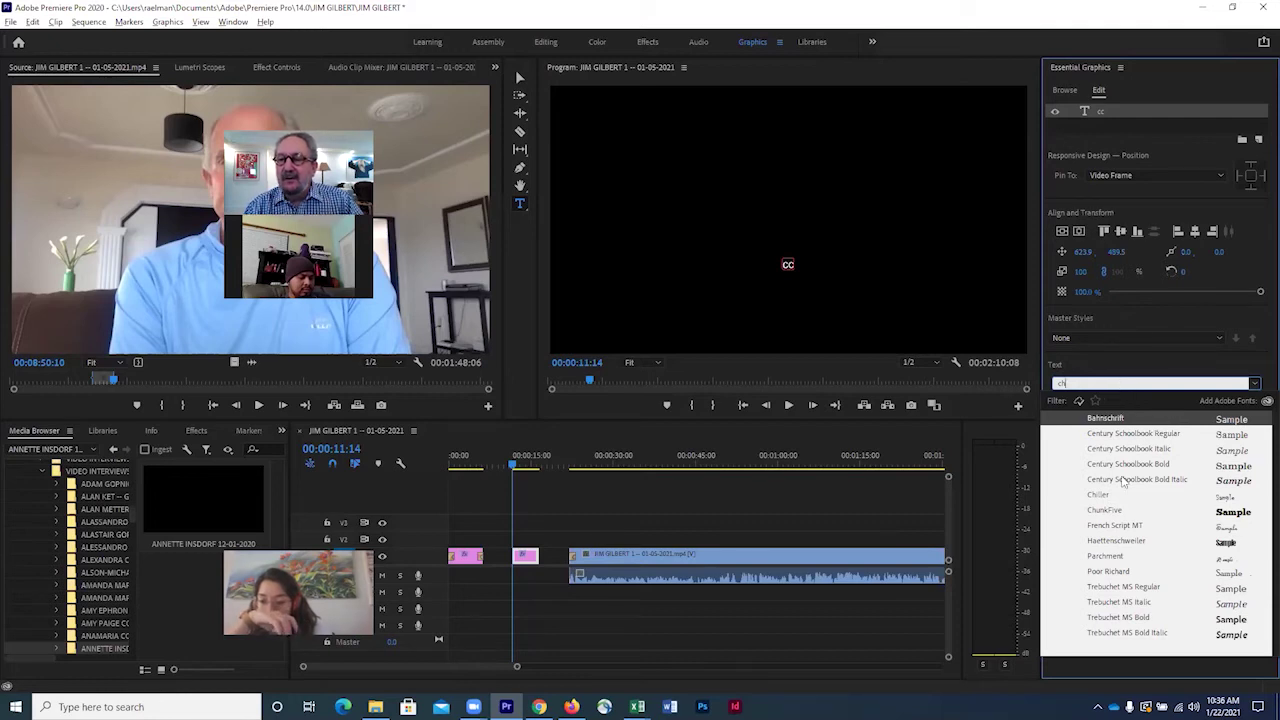
click(1105, 512)
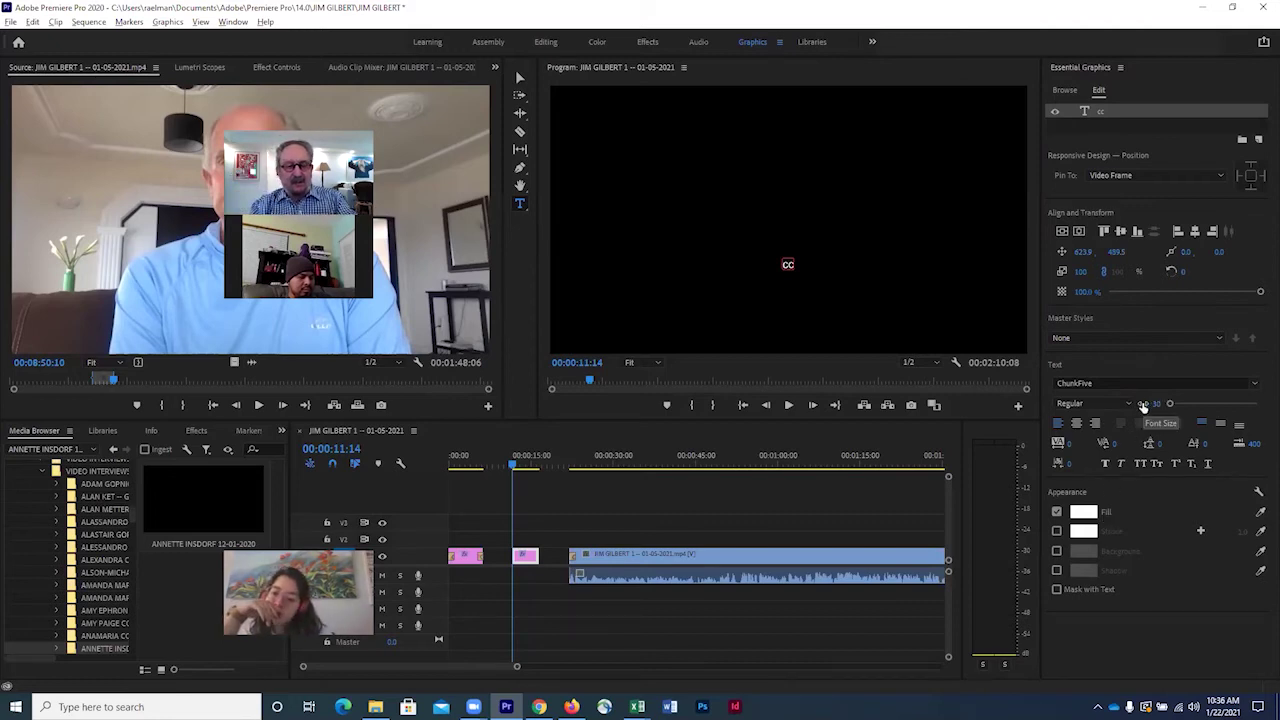
key(alt+Tab)
key(alt+Tab)
key(alt+Tab)
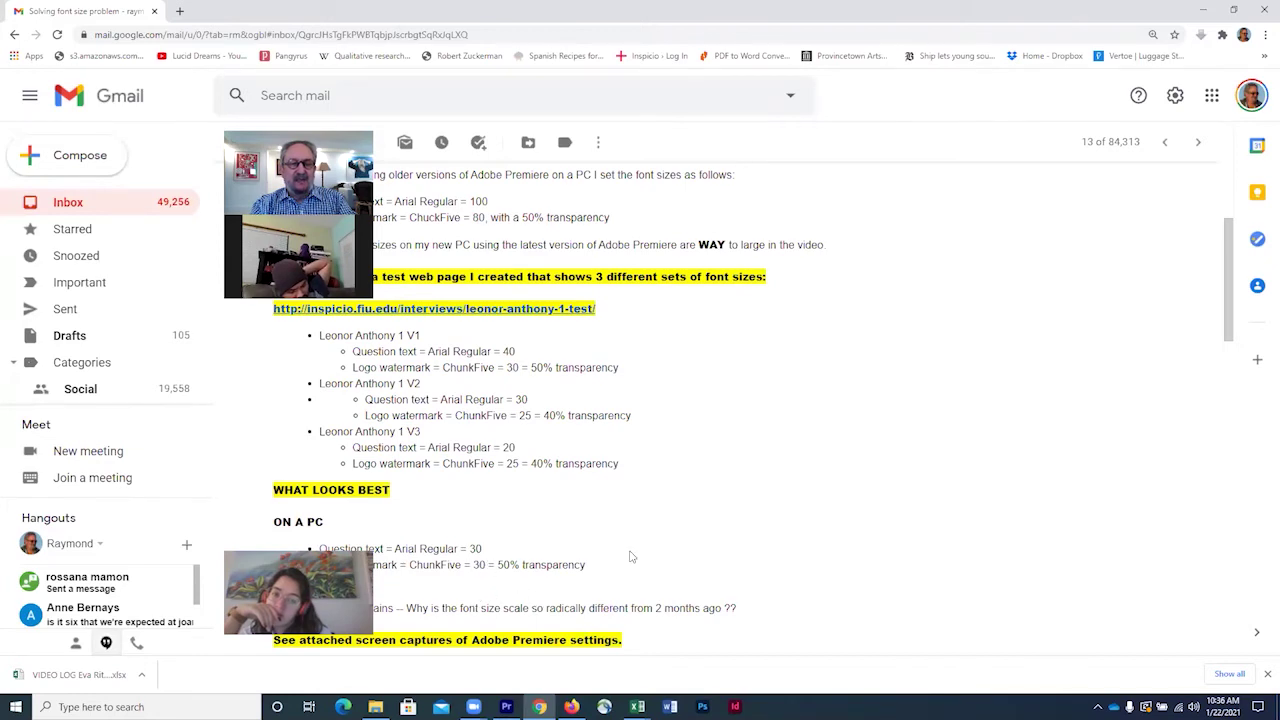
key(alt+Tab)
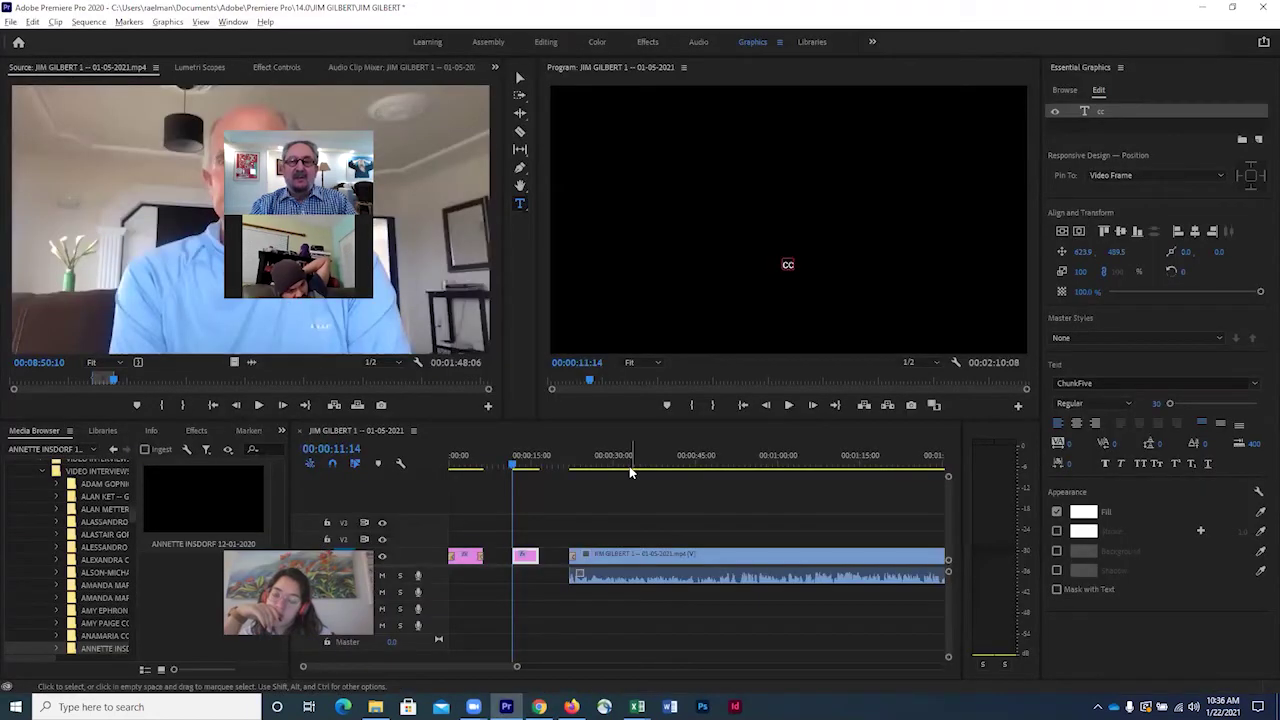
Retype the 'cc' graphic text as 'Inspicio' and apply ChunkFive Regular to it
click(788, 263)
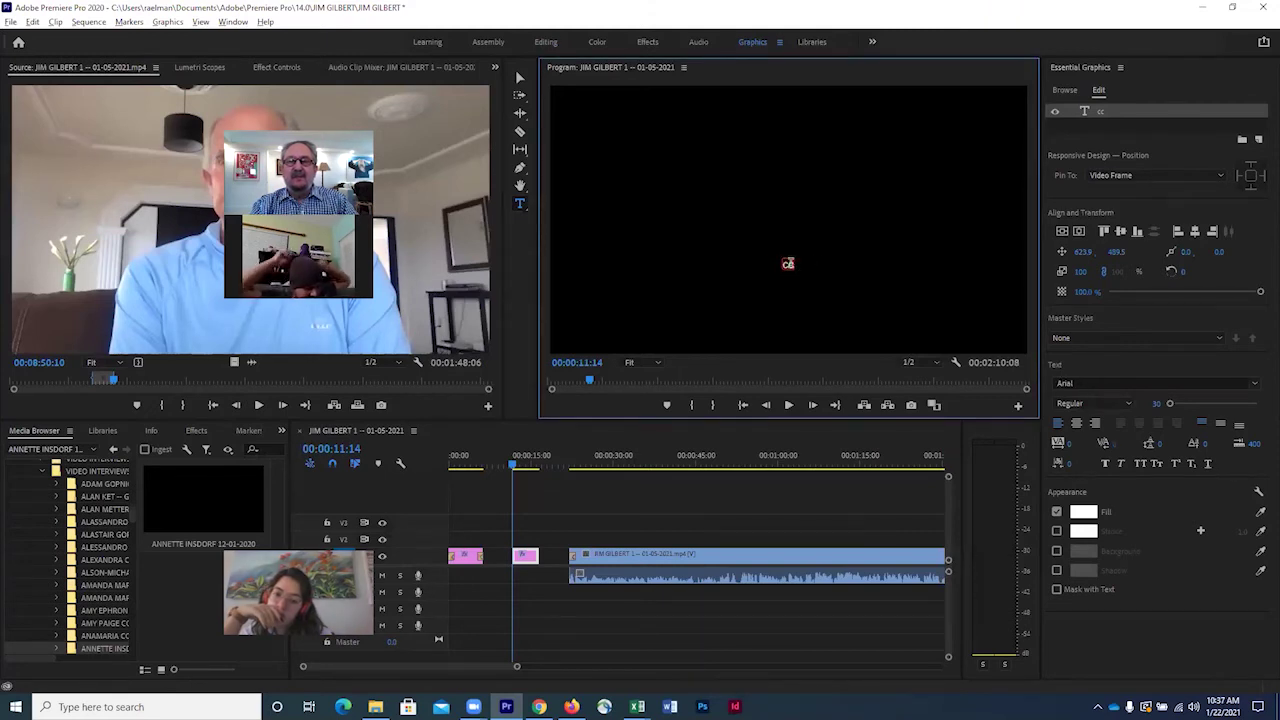
double_click(788, 263)
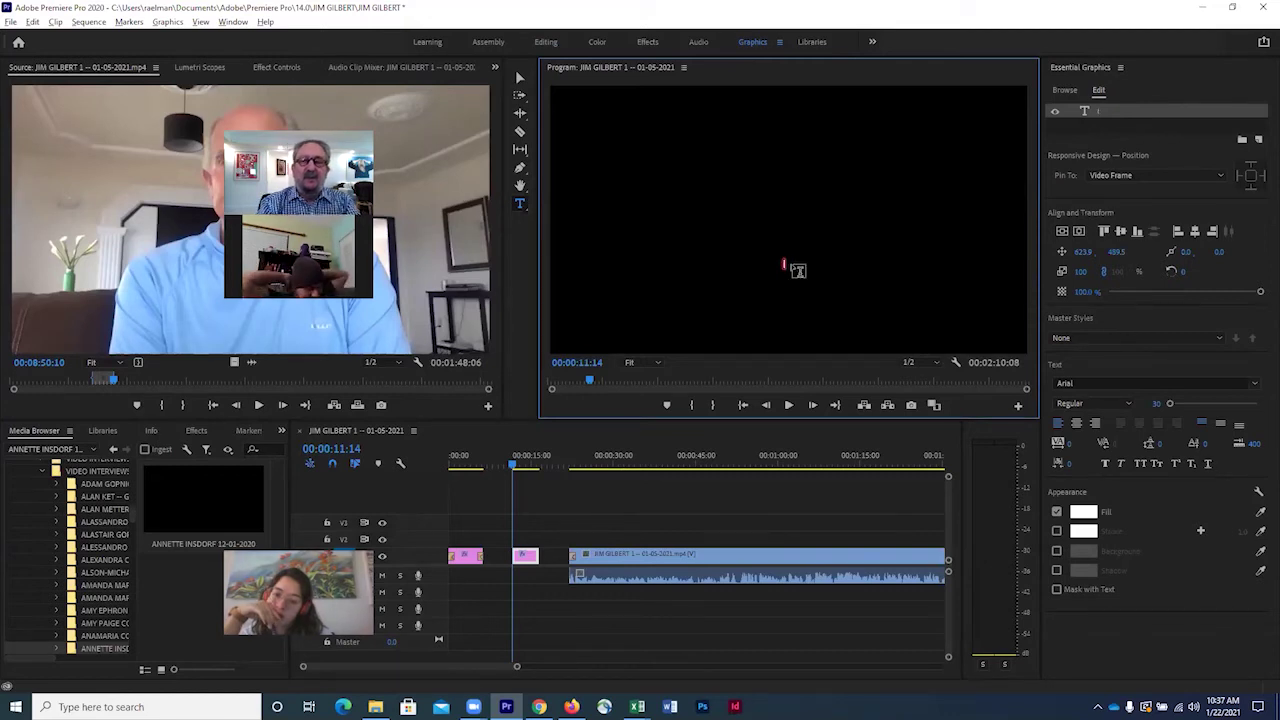
text(Inspicio)
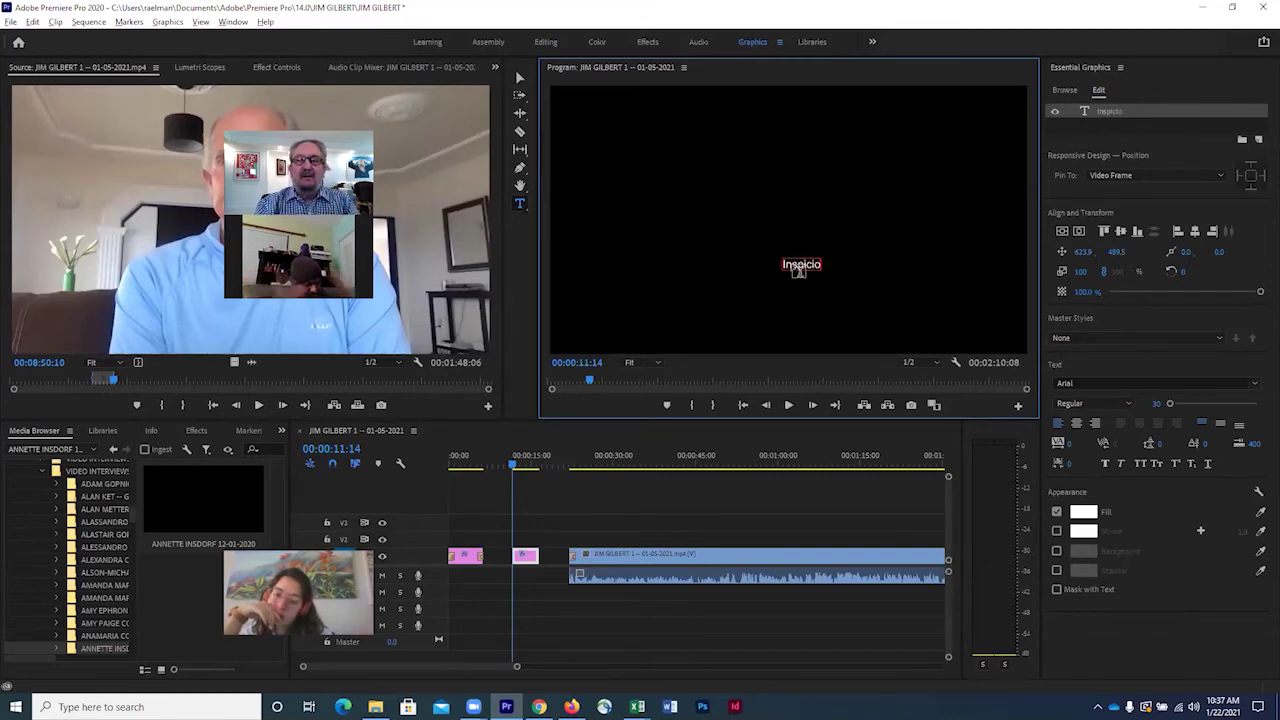
key(ctrl+a)
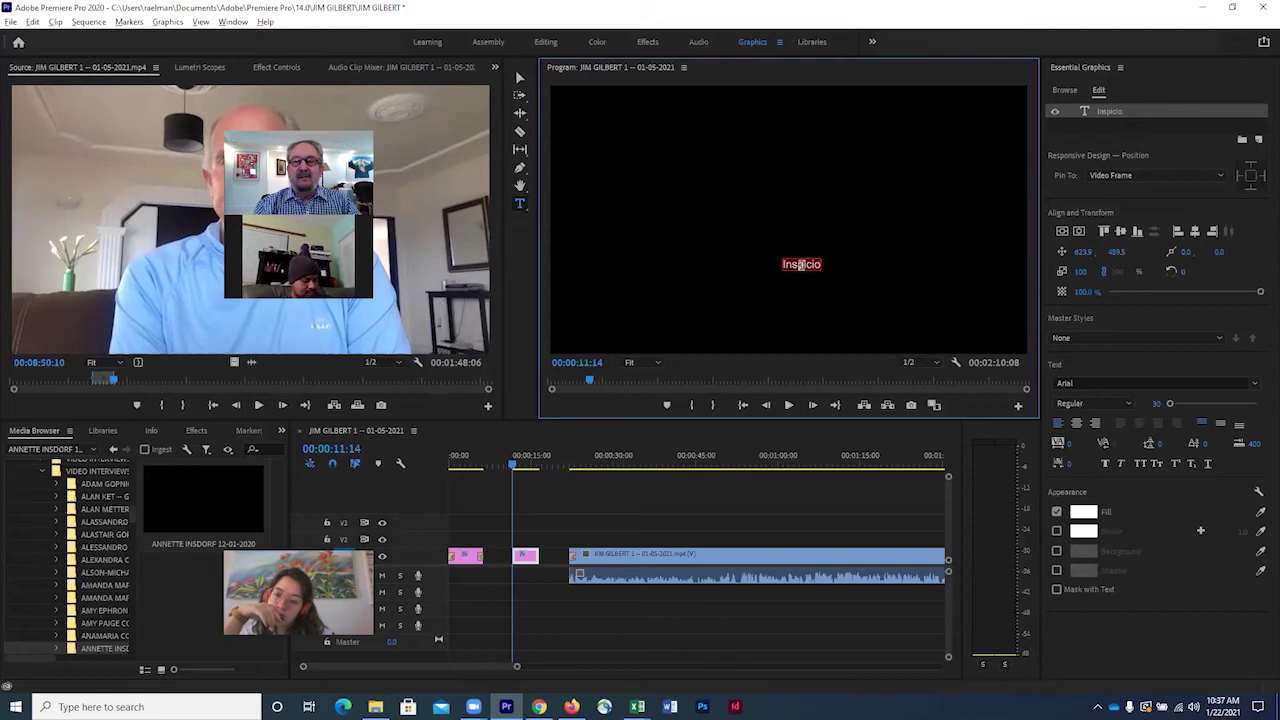
click(1258, 385)
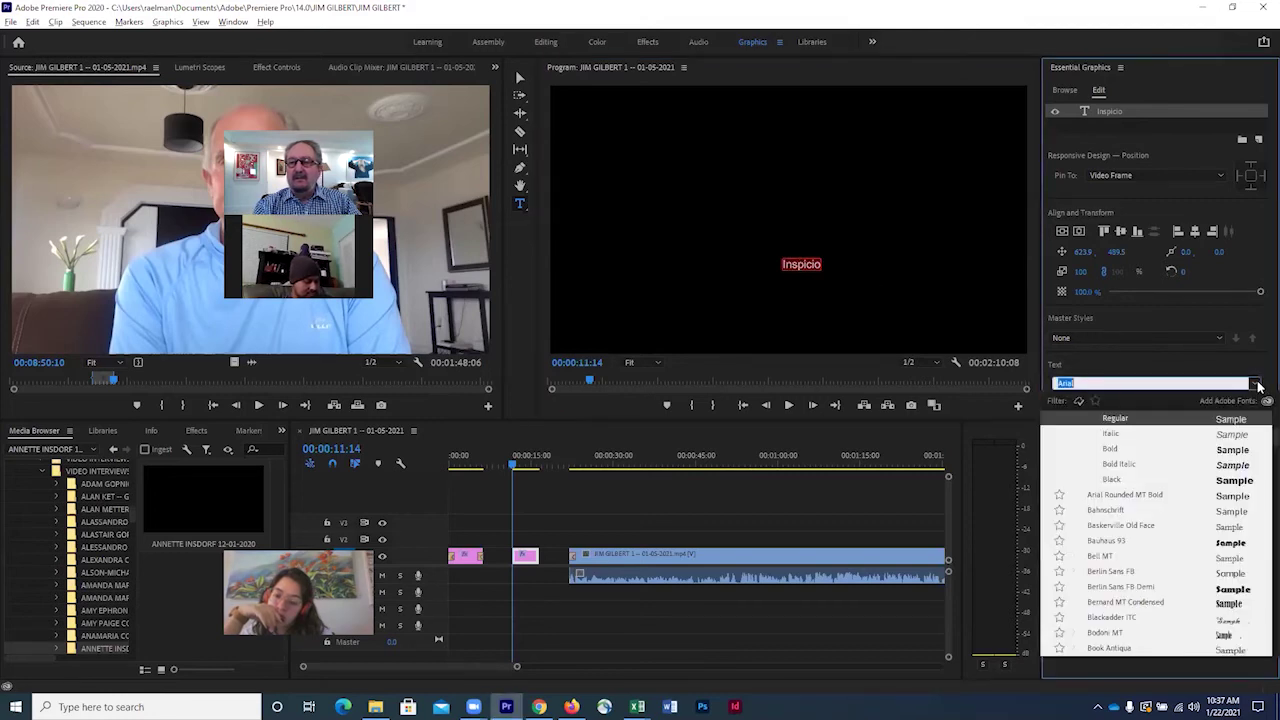
text(a)
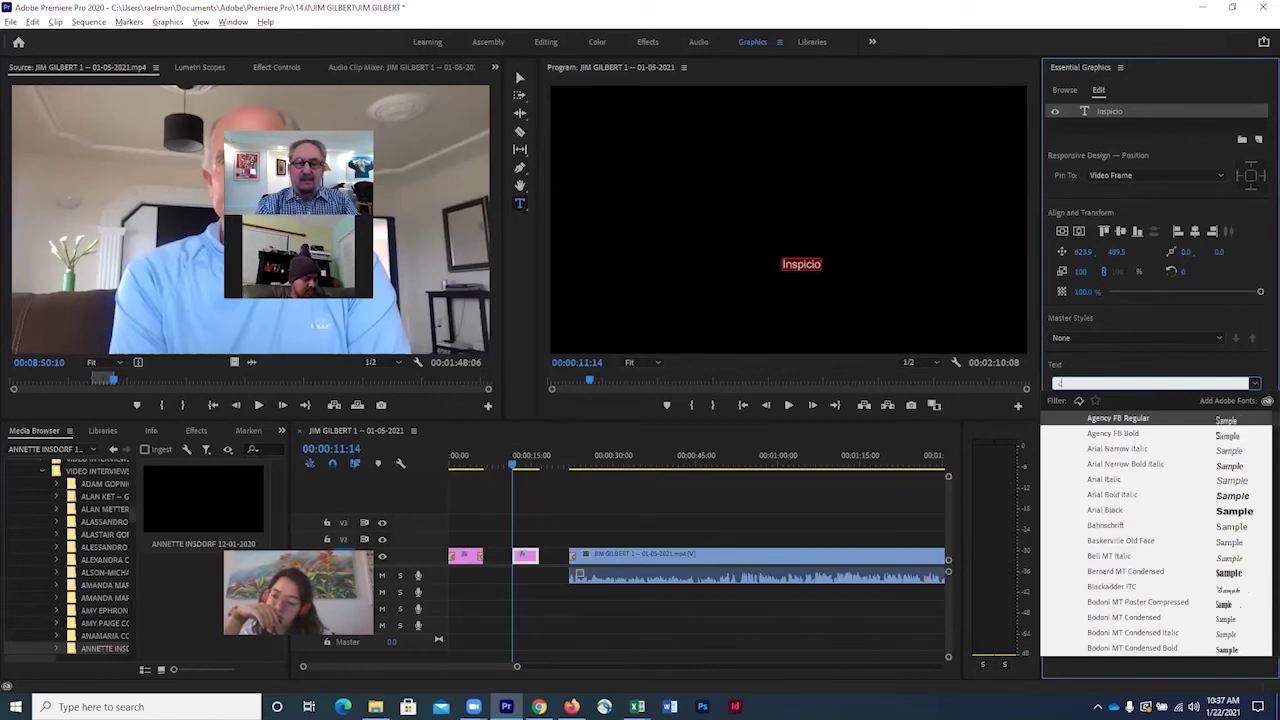
text(h)
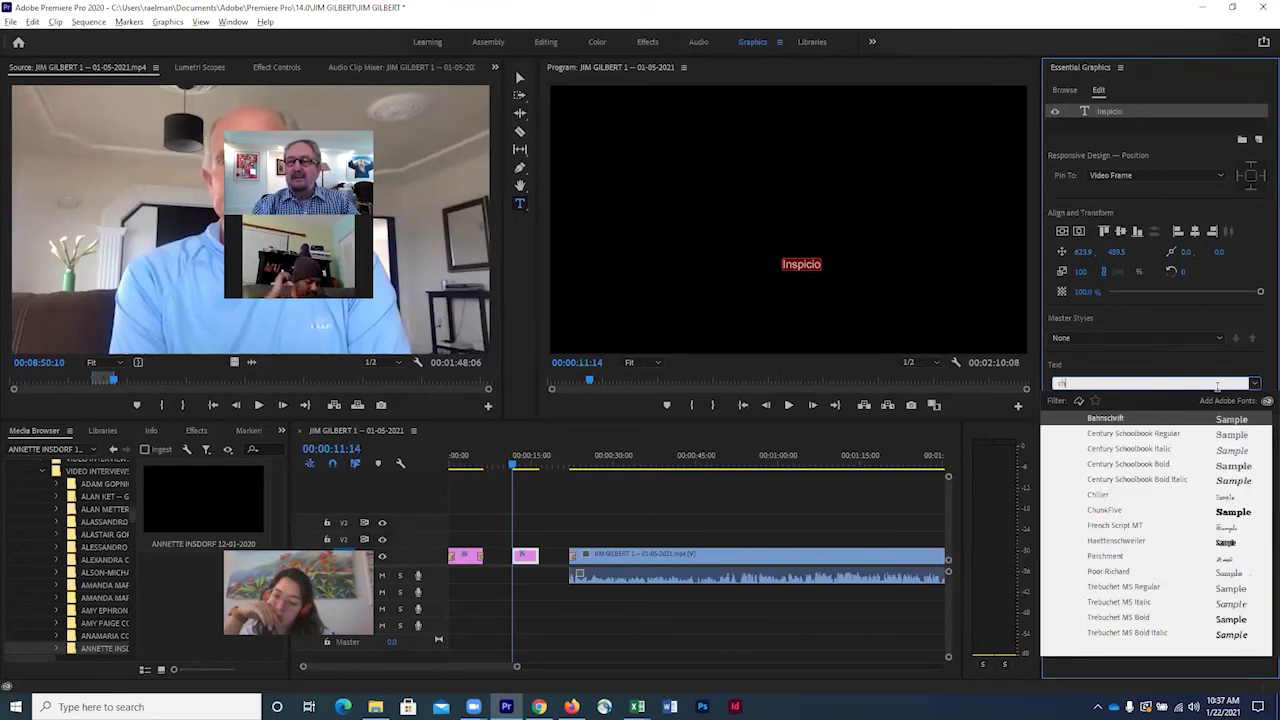
click(1105, 511)
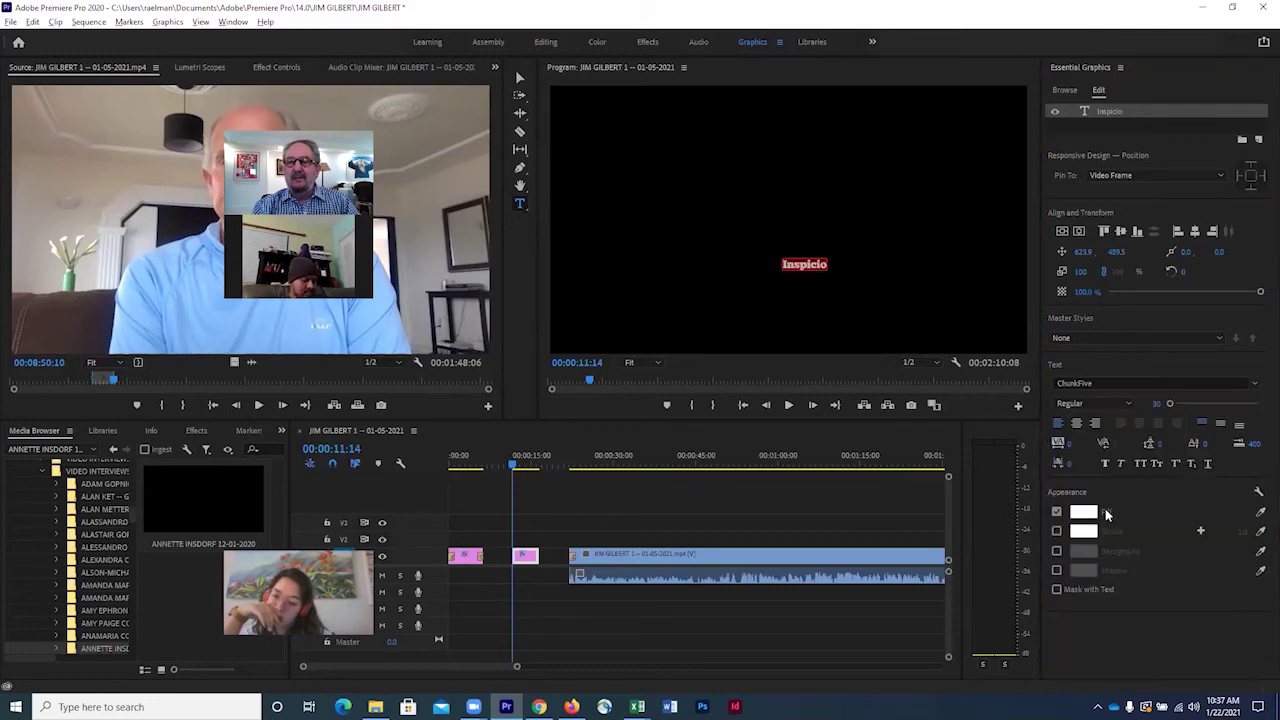
Move the Inspicio graphic clip up onto track V2
click(519, 79)
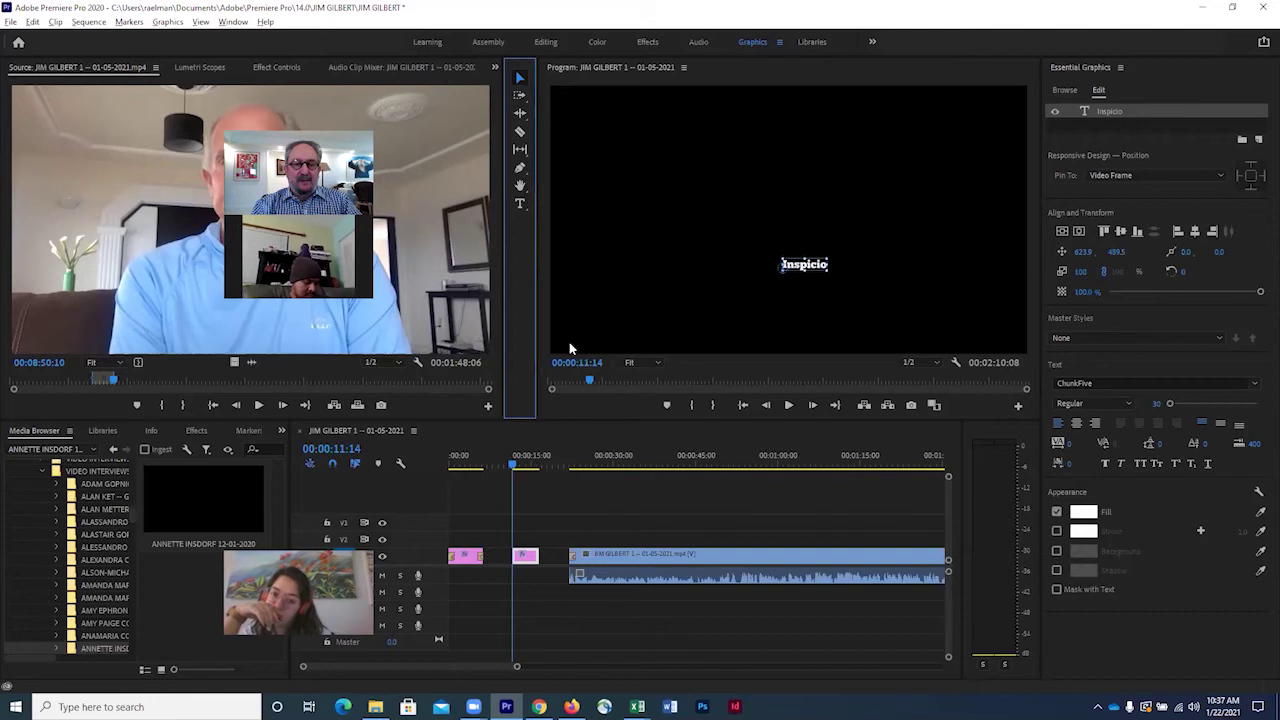
drag(528, 562, 528, 540)
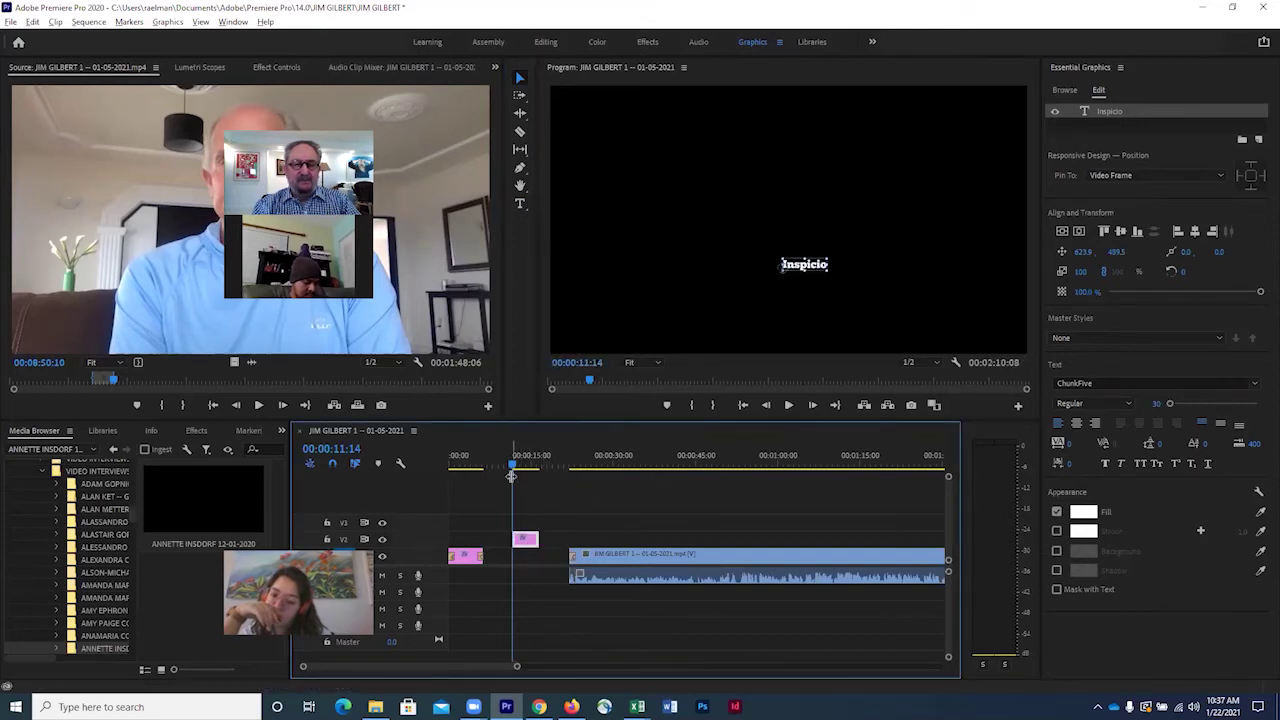
drag(516, 470, 466, 466)
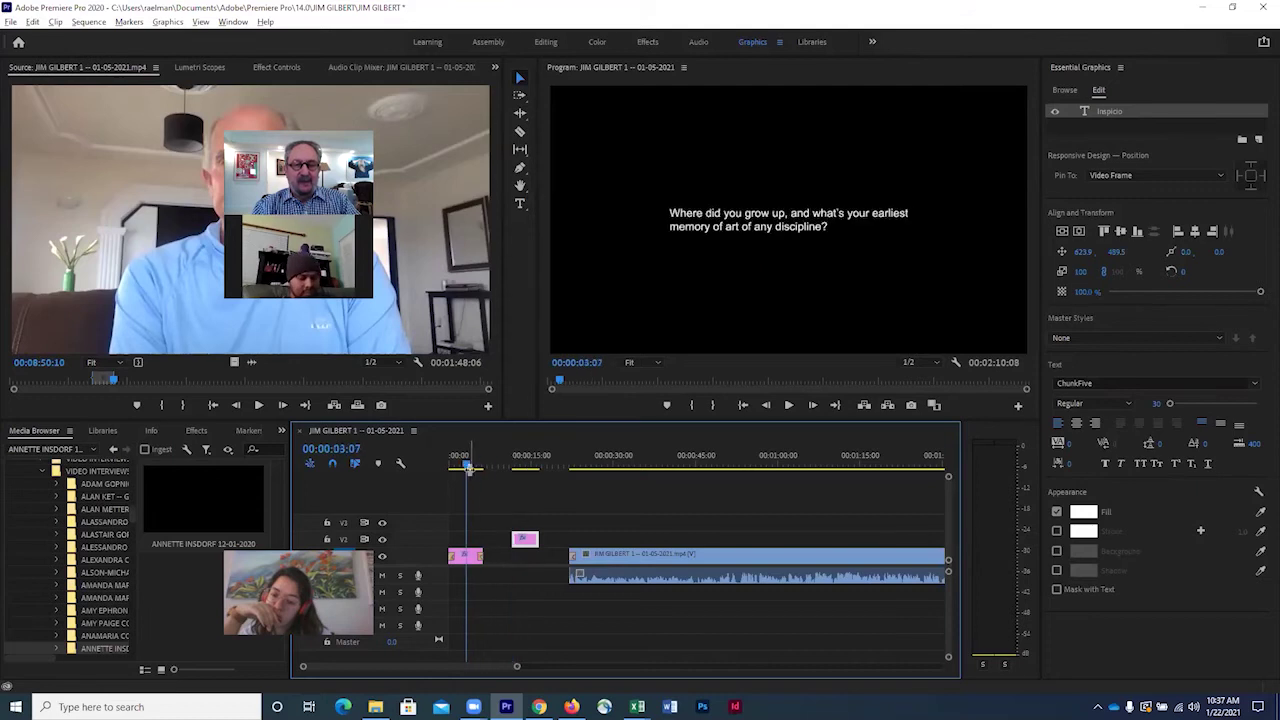
Slide the interview clip earlier and stretch the Inspicio clip across its full length
click(630, 563)
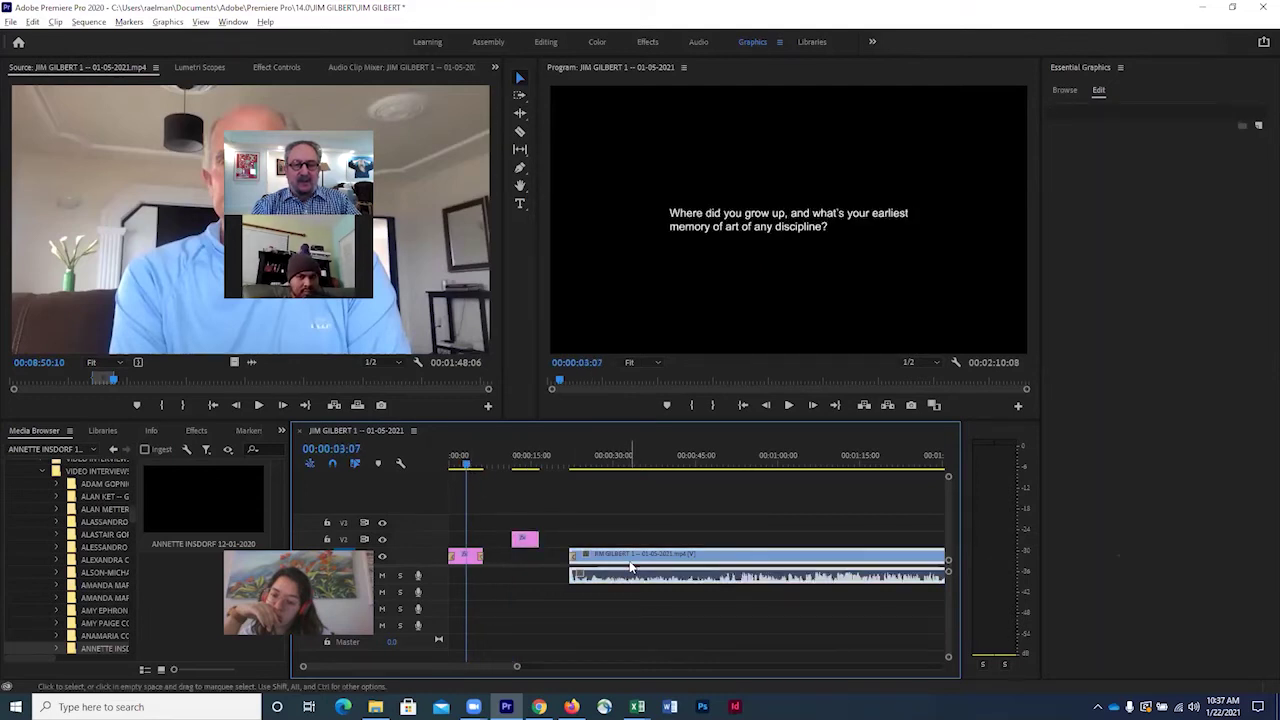
drag(622, 567, 549, 576)
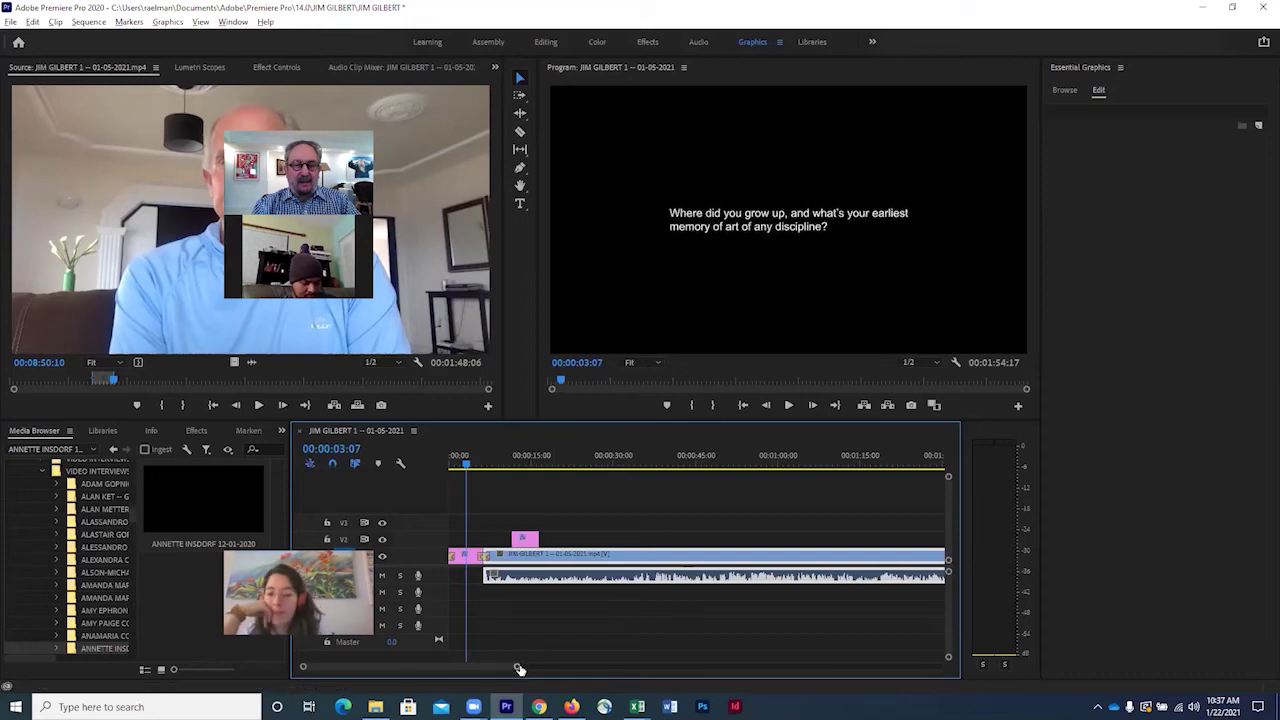
drag(519, 669, 587, 667)
click(494, 541)
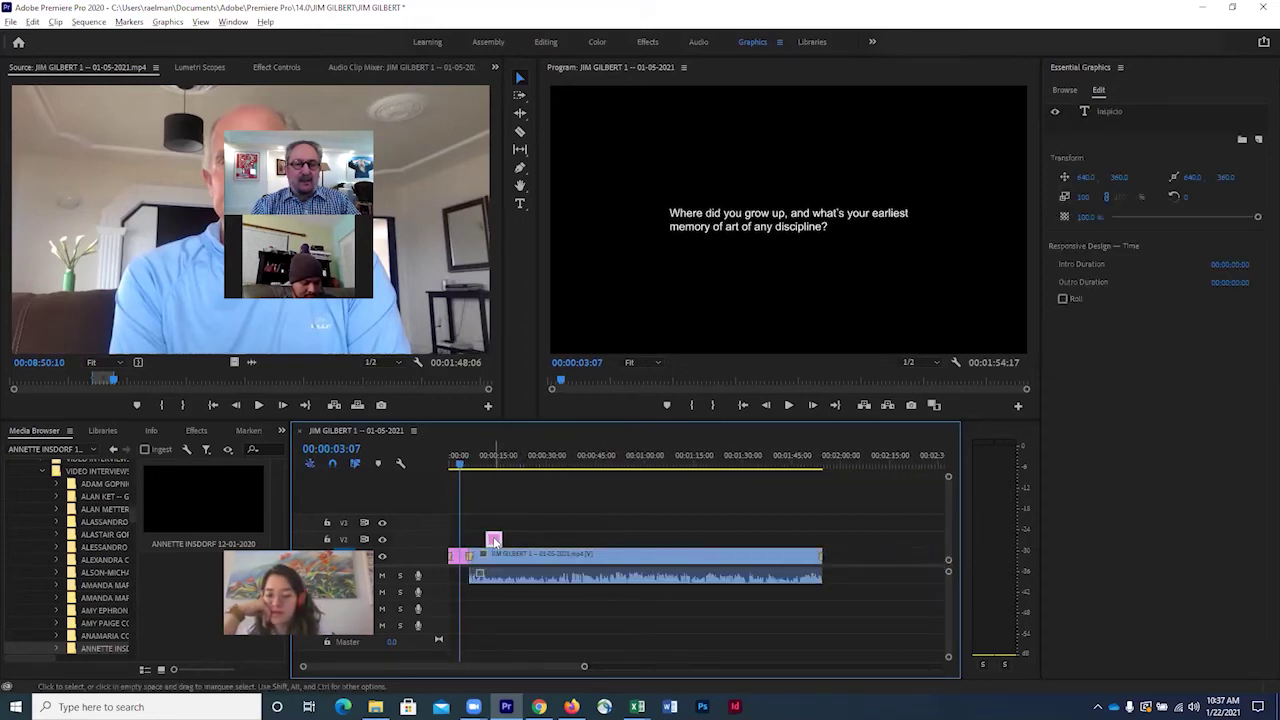
drag(494, 541, 830, 539)
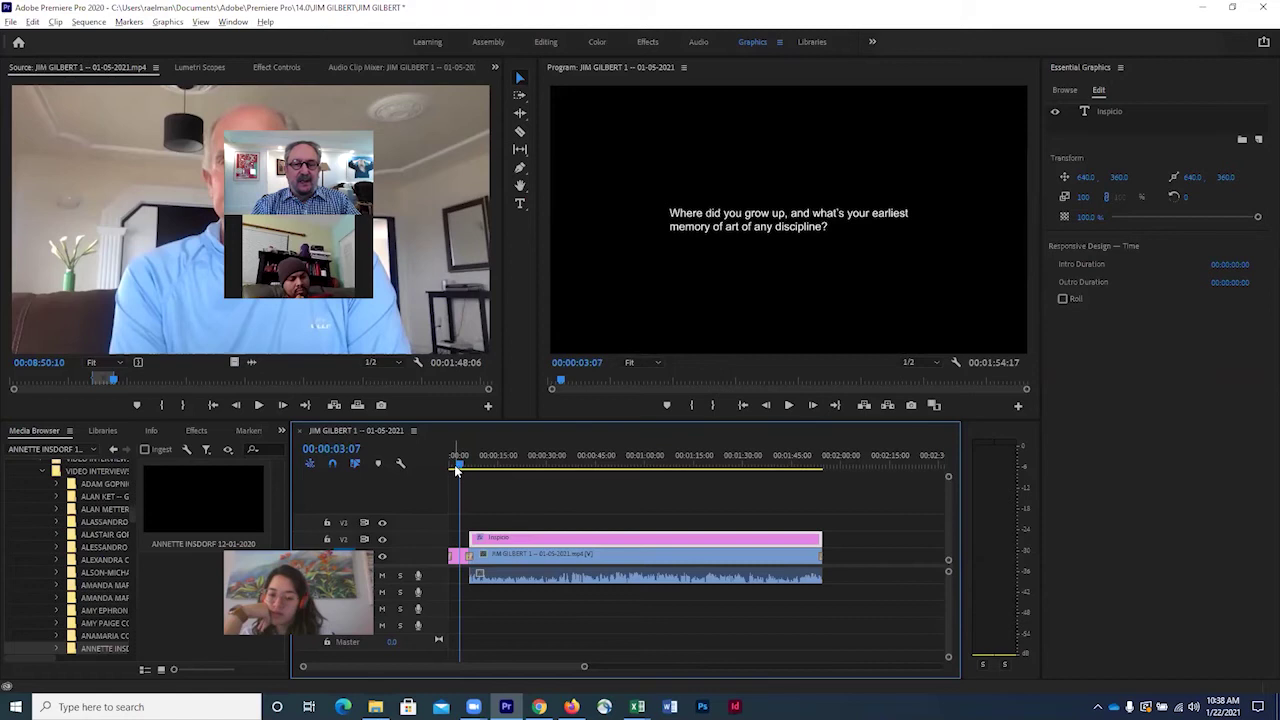
drag(456, 470, 510, 467)
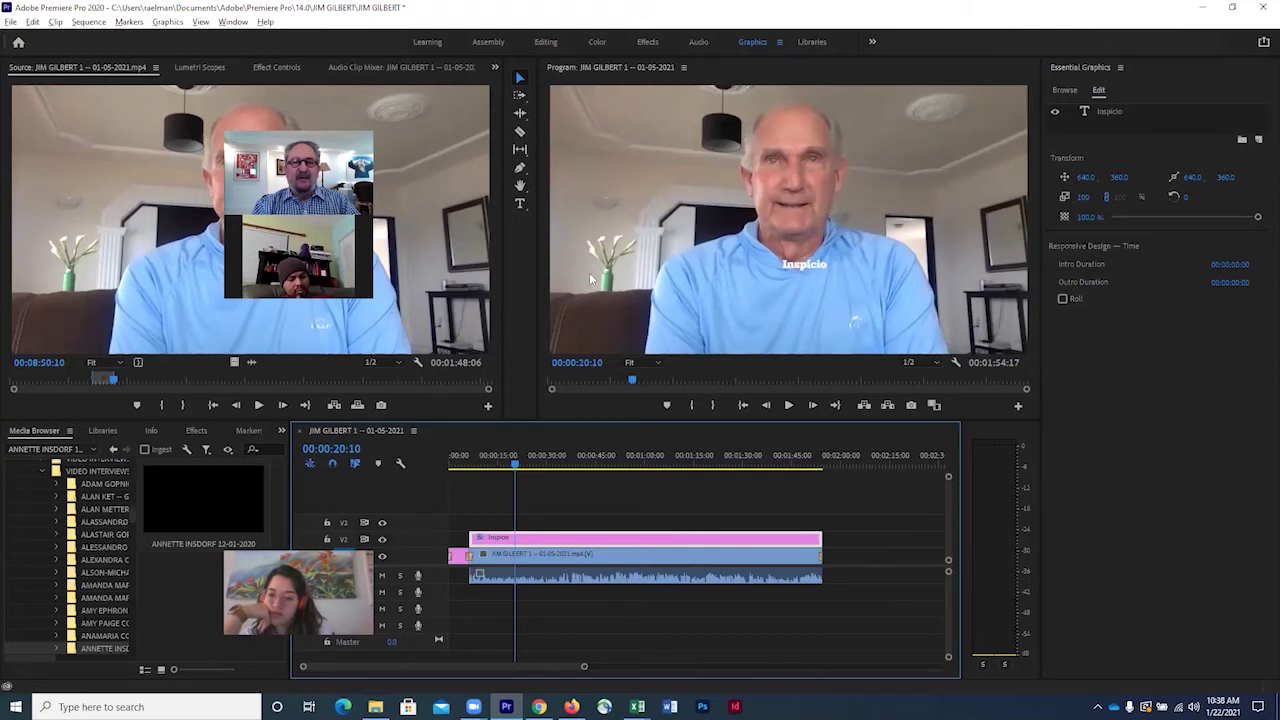
Set the Inspicio watermark's opacity to 50% in Essential Graphics
click(517, 207)
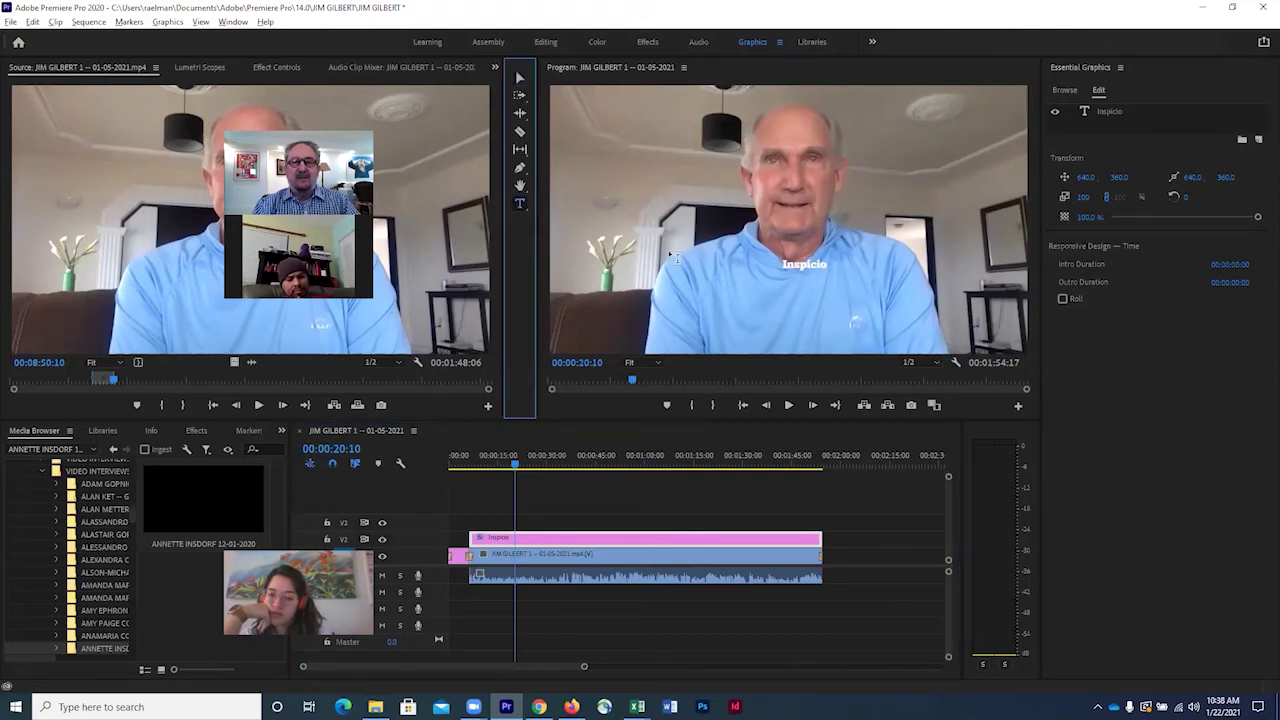
double_click(800, 263)
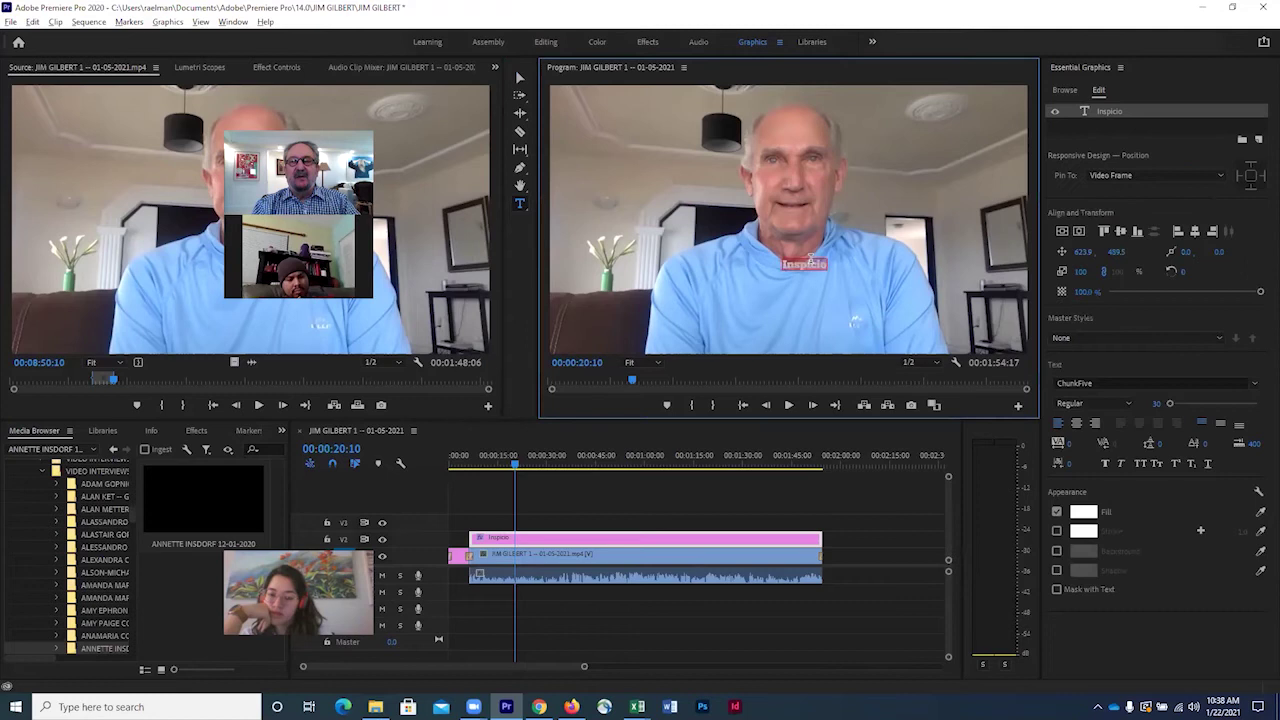
click(1083, 292)
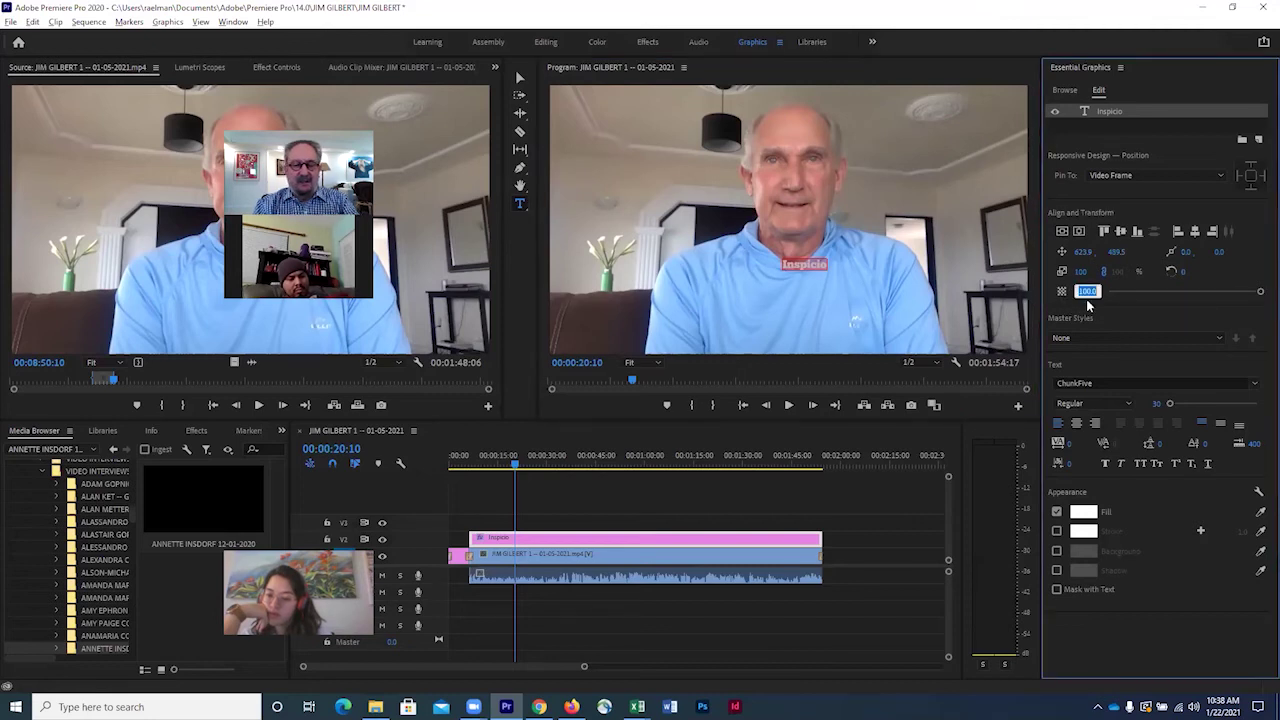
text(50)
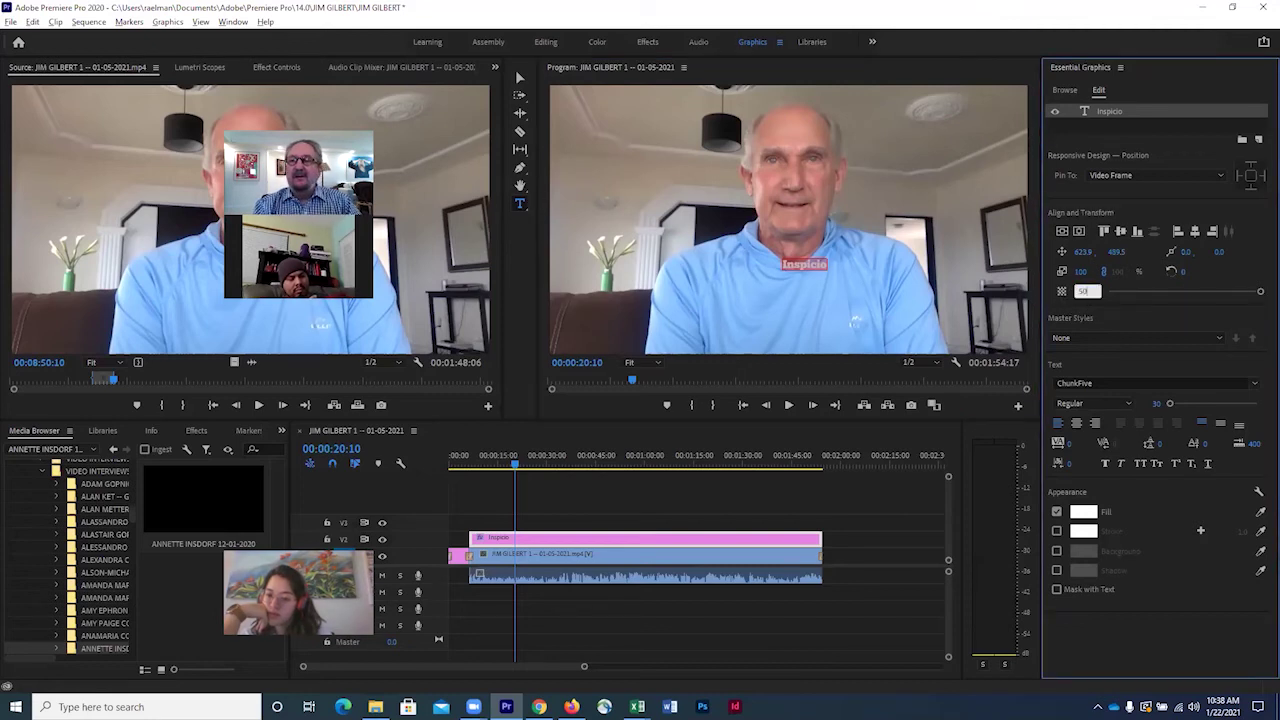
key(Return)
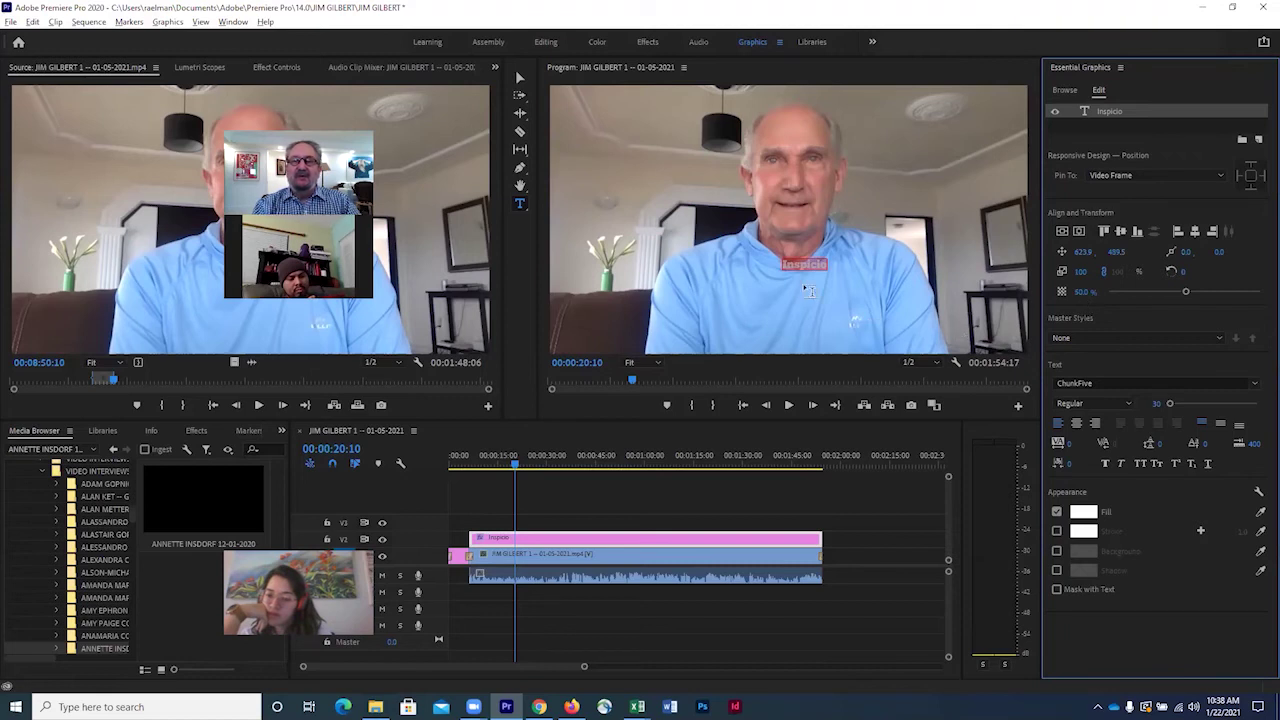
Drag the Inspicio watermark into the lower-right corner of the frame
click(519, 80)
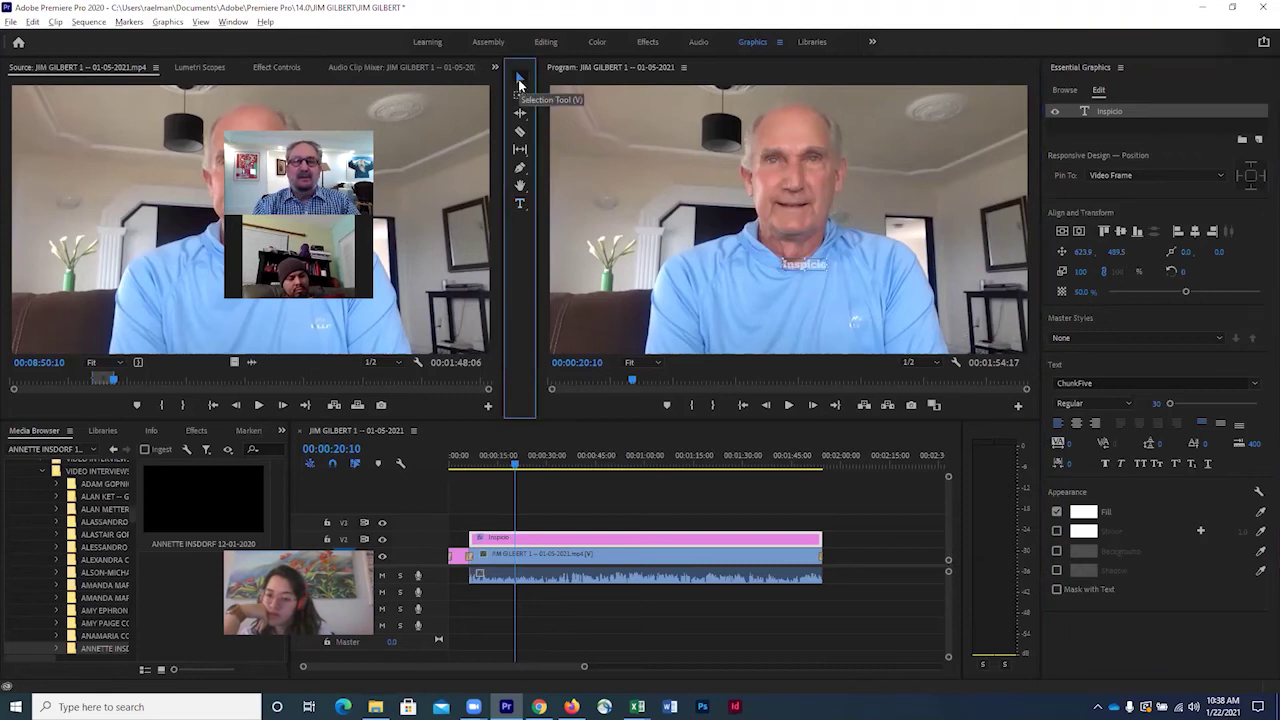
click(809, 262)
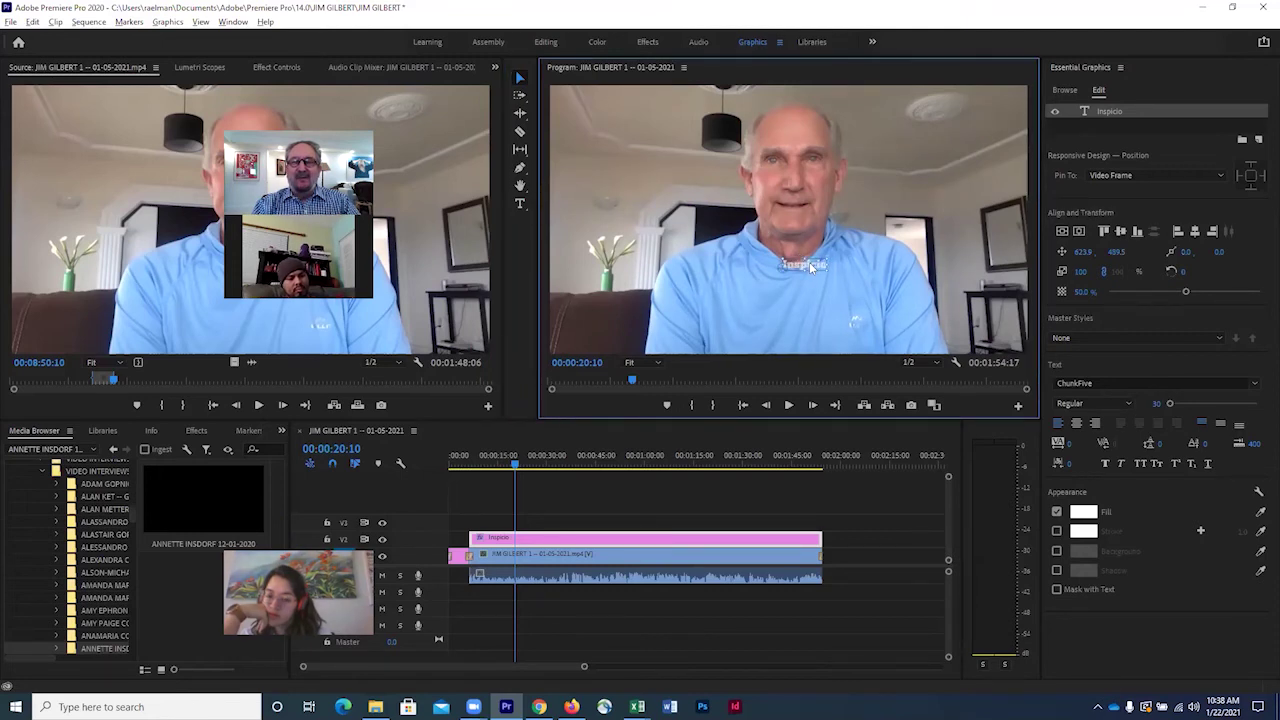
drag(809, 262, 848, 278)
drag(926, 308, 975, 336)
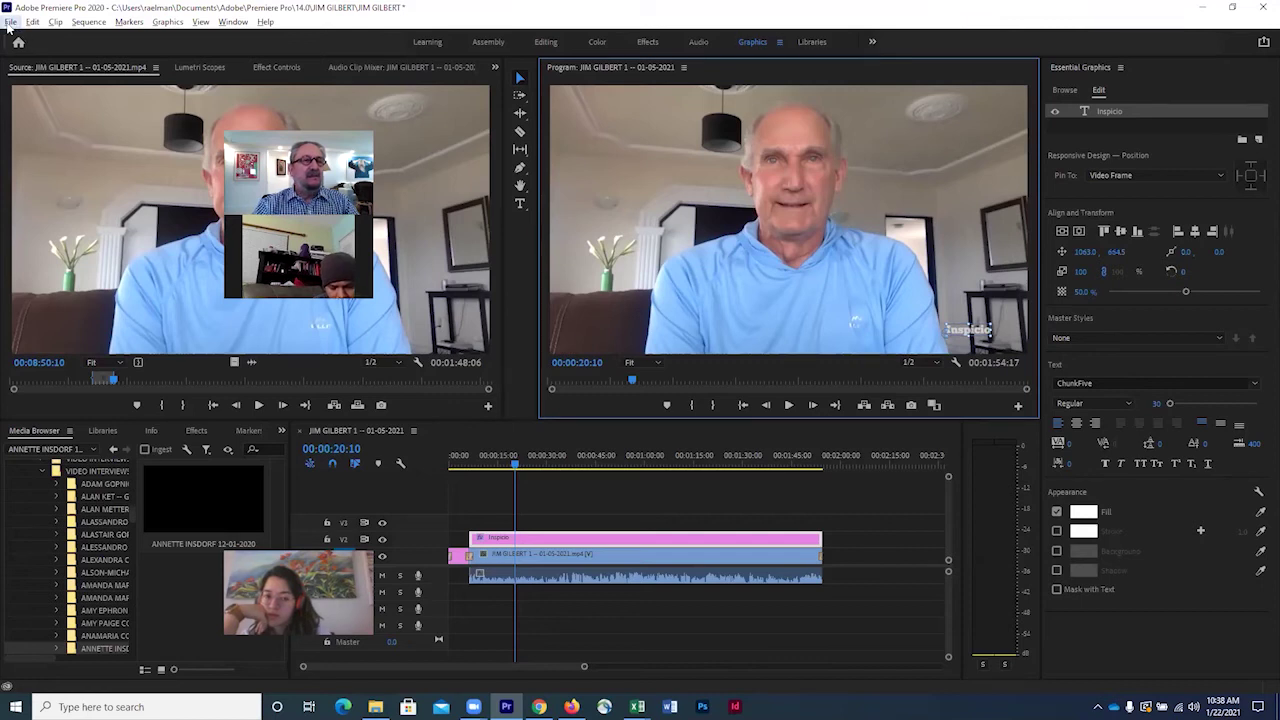
click(9, 23)
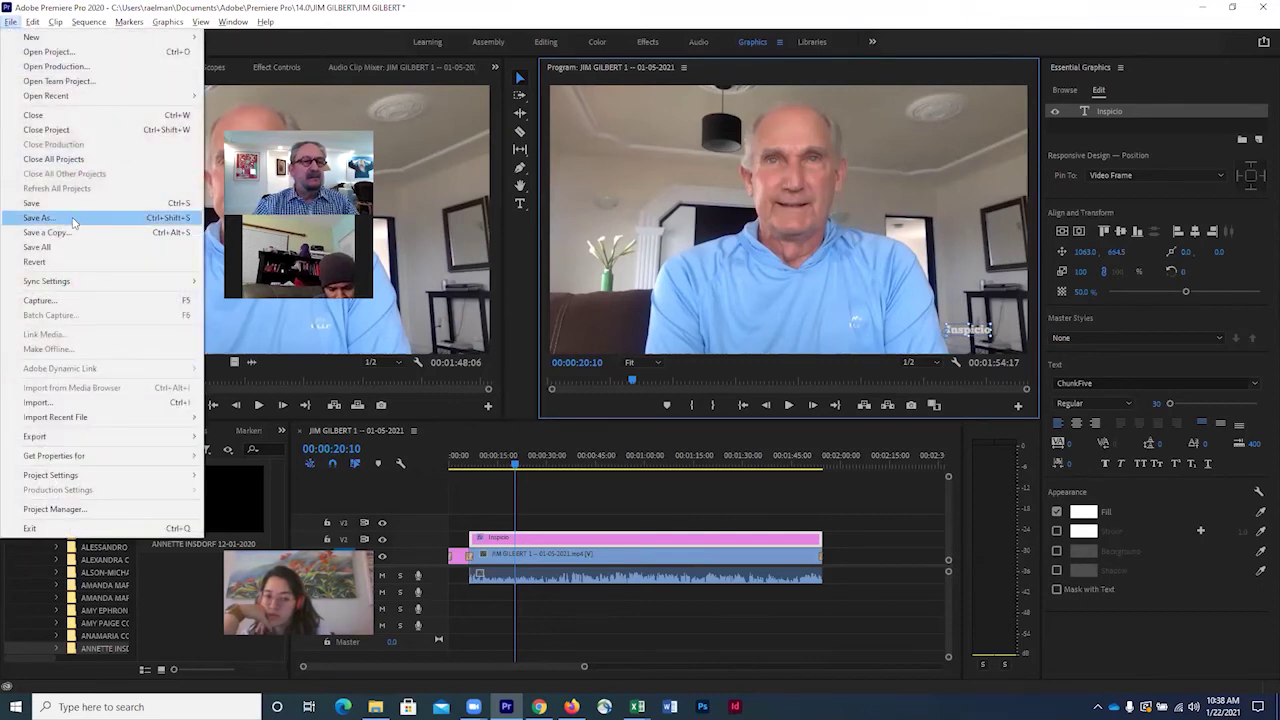
click(72, 218)
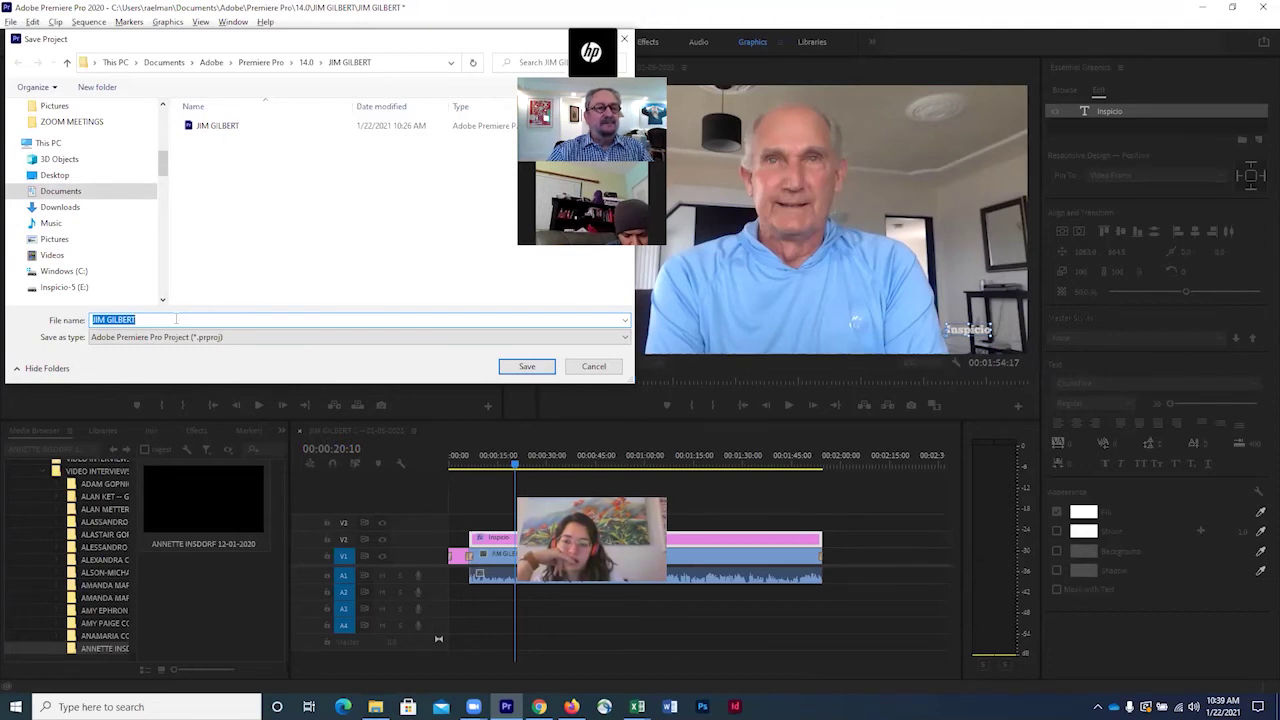
click(176, 319)
drag(176, 319, 70, 318)
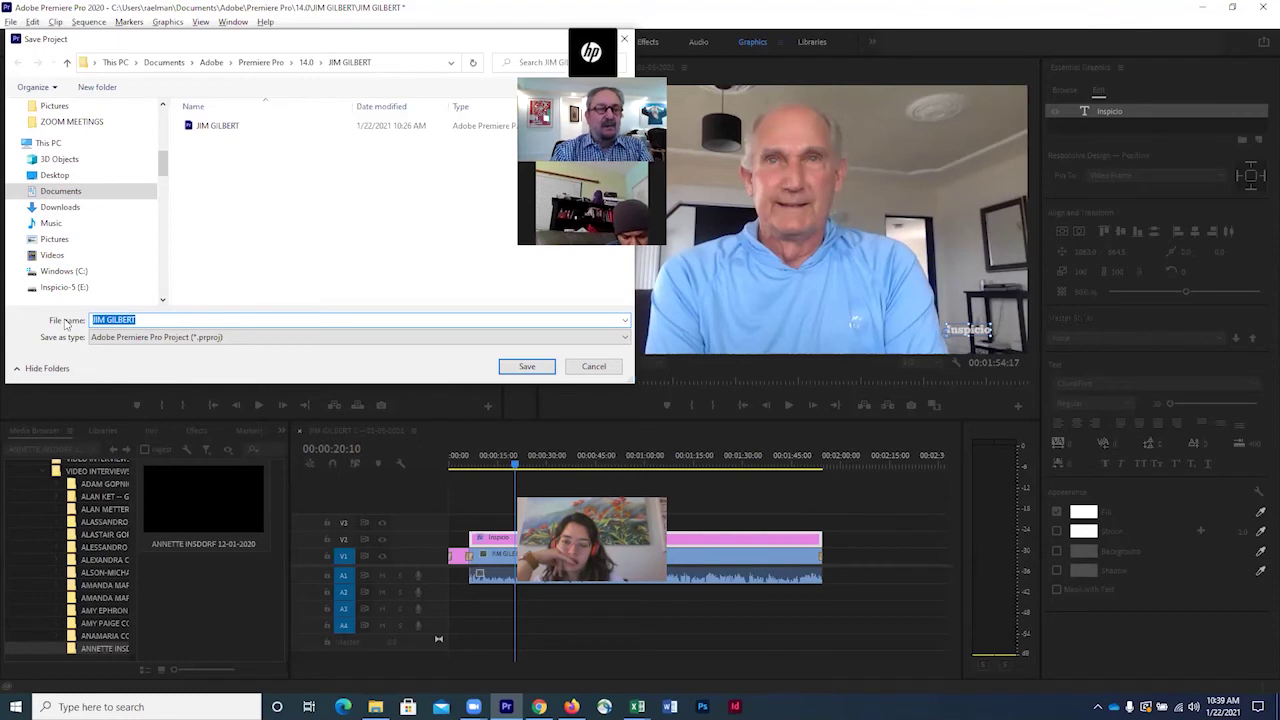
text(J)
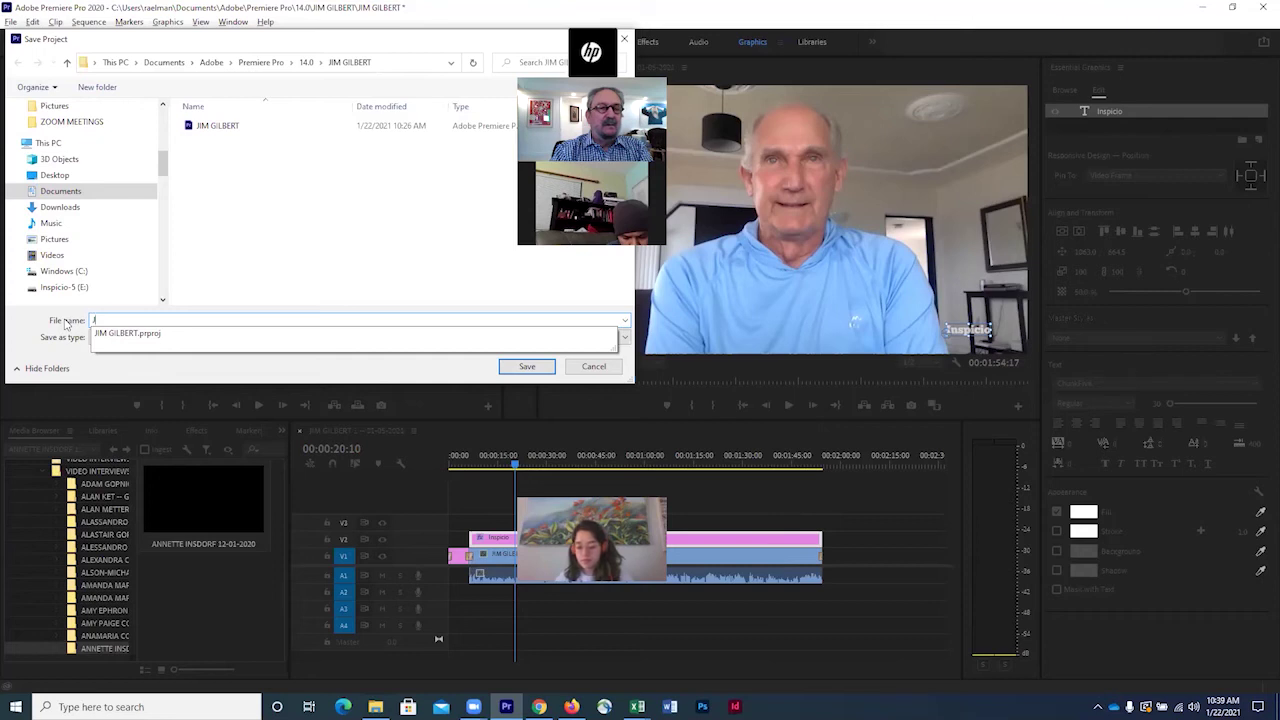
text(im G)
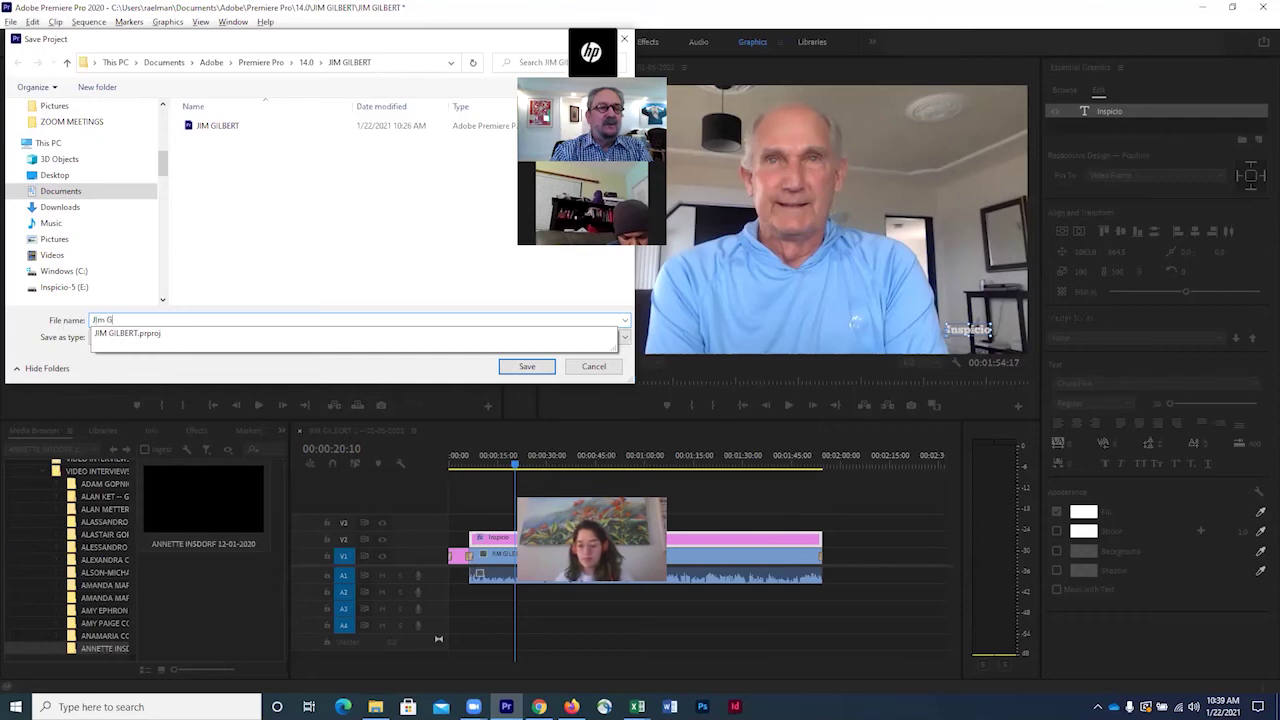
text(ilbert)
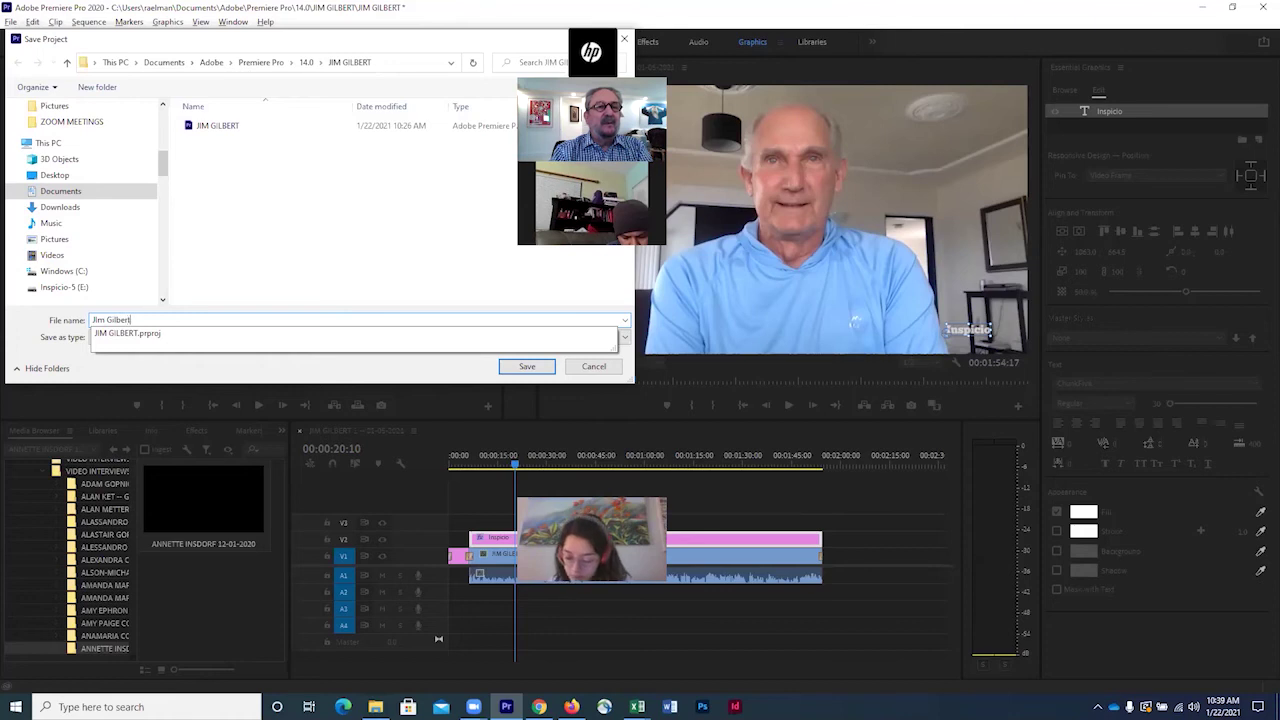
text( 1)
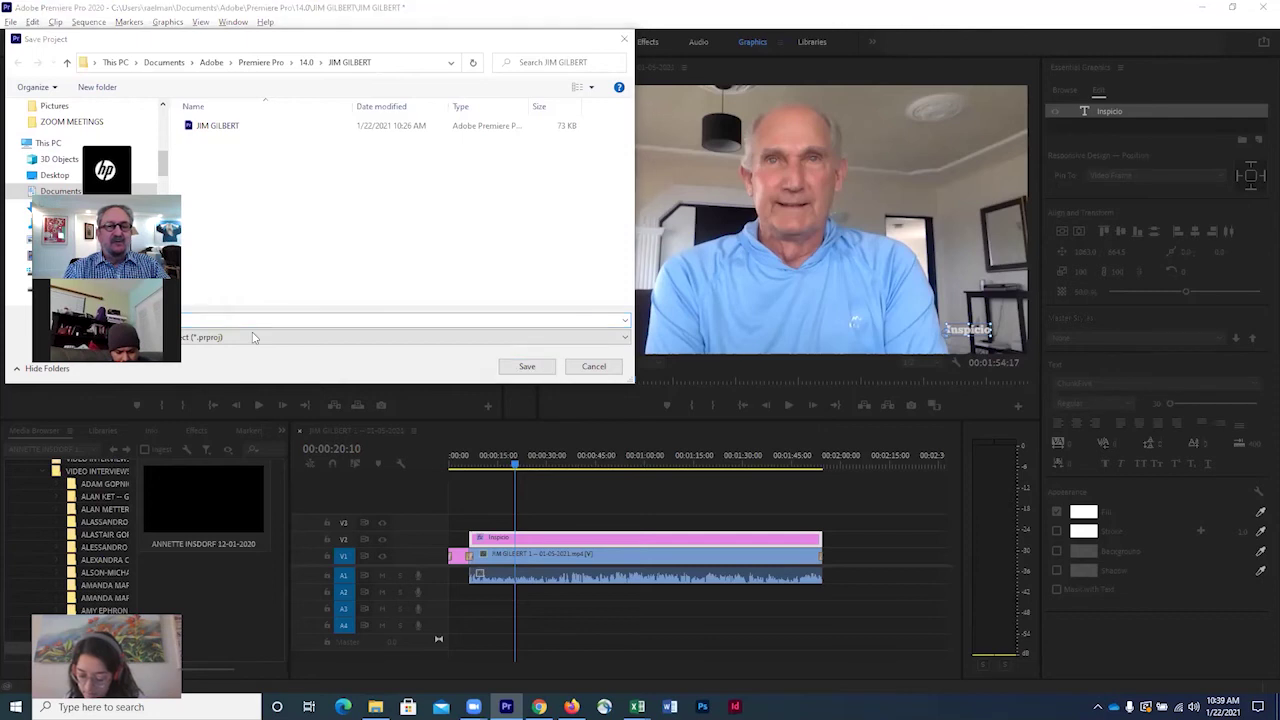
click(517, 366)
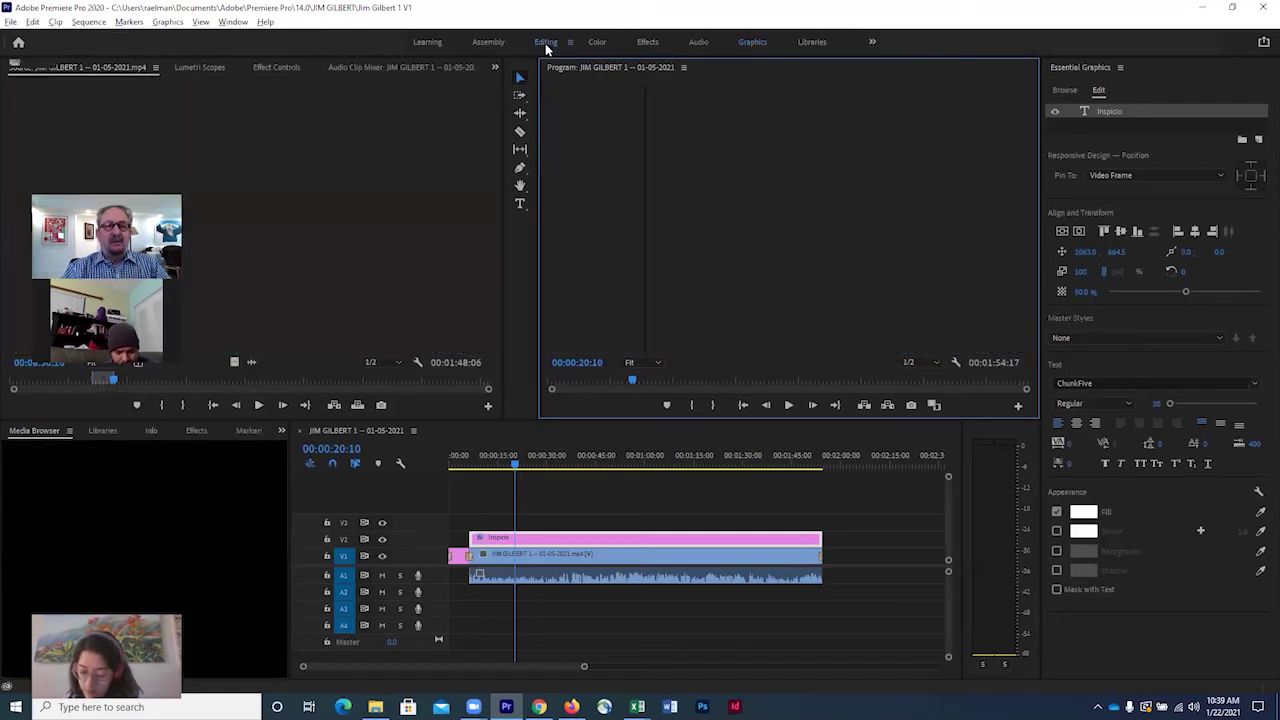
Switch to the Editing workspace and open the Export Media settings for the sequence
click(546, 43)
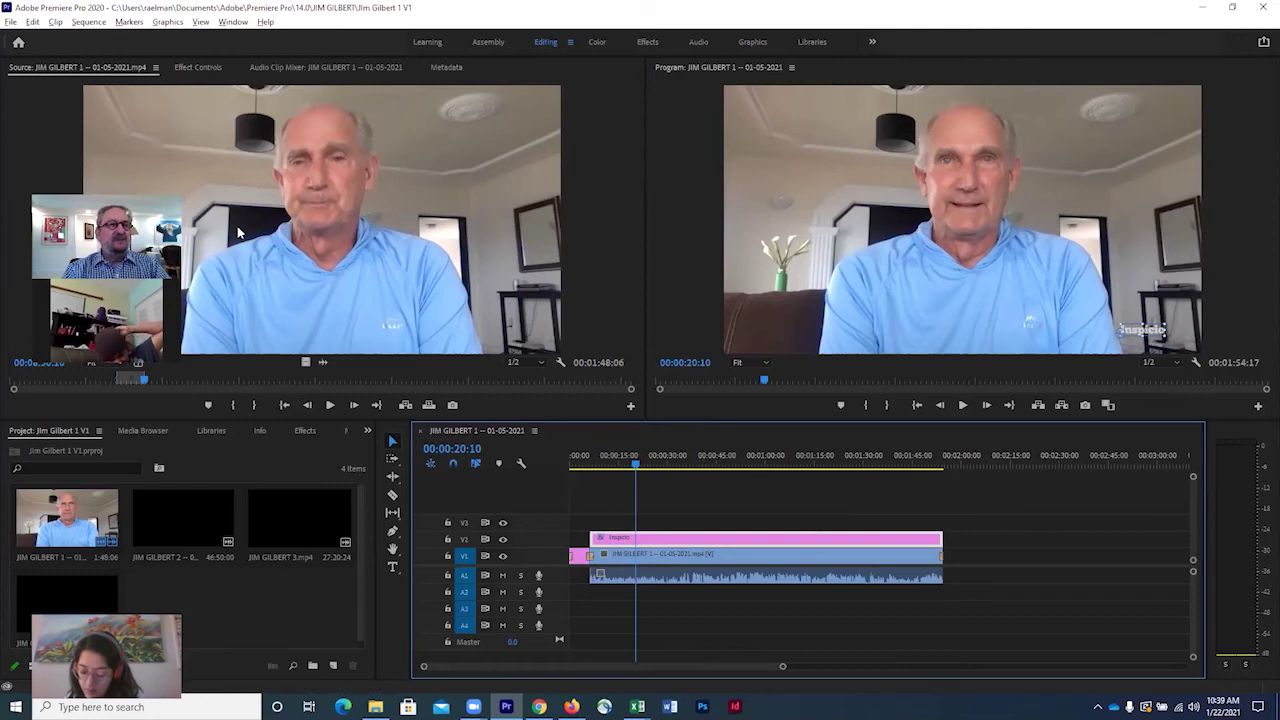
click(10, 22)
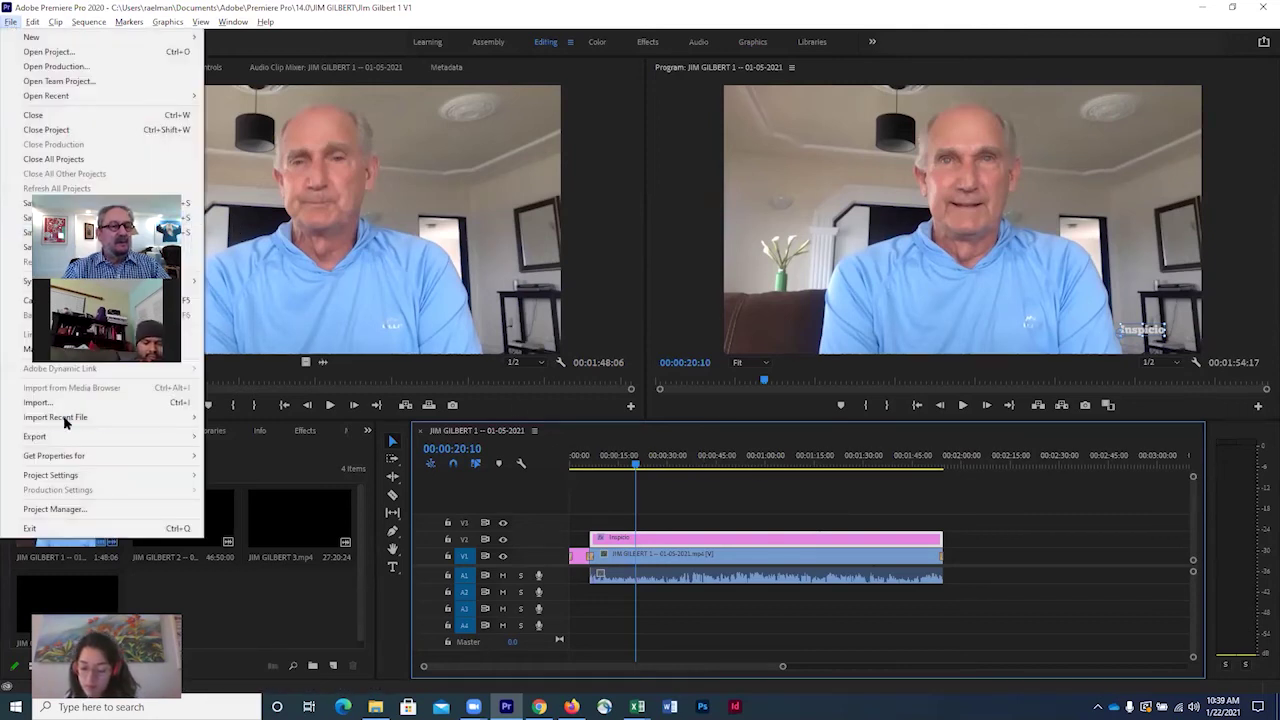
mouse_move(80, 441)
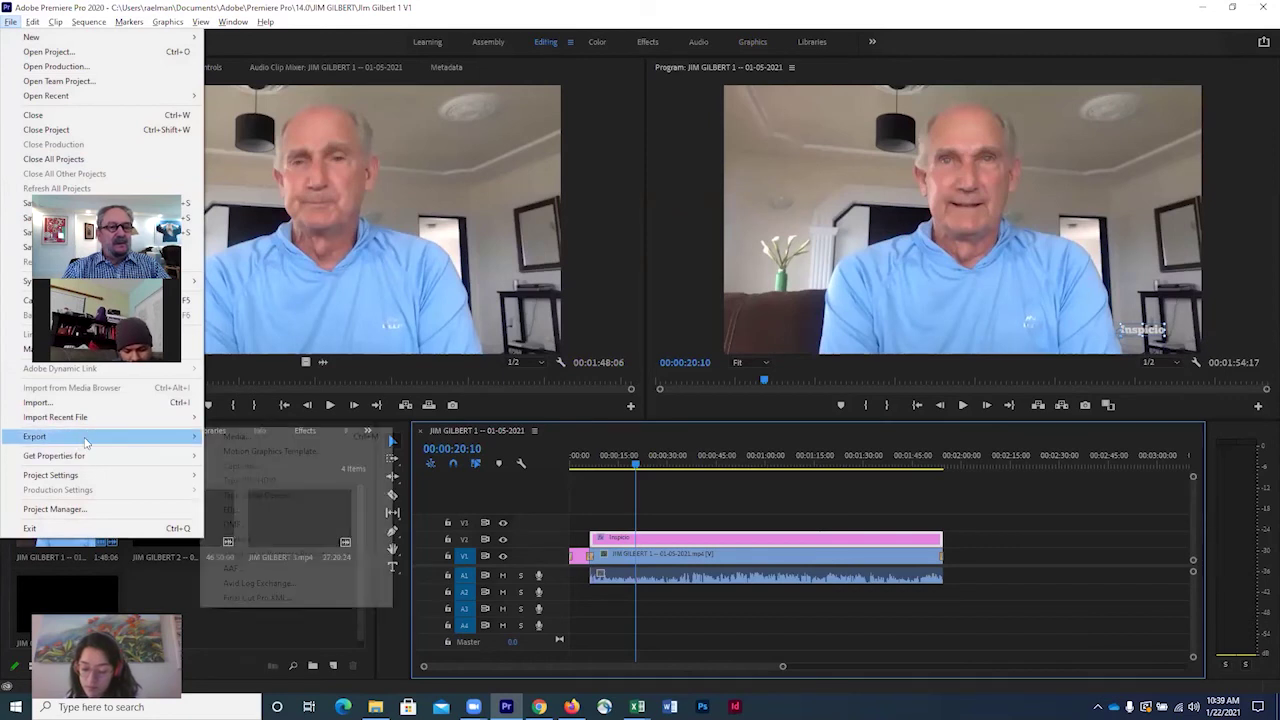
click(230, 437)
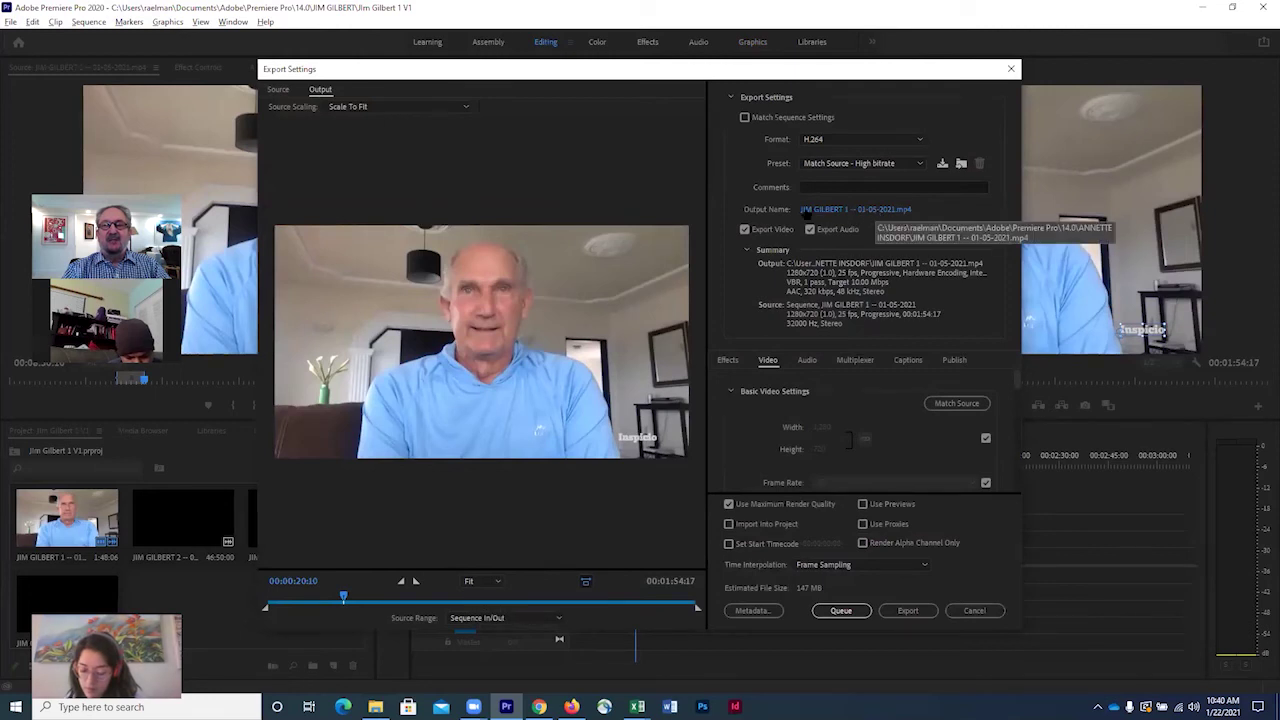
click(834, 208)
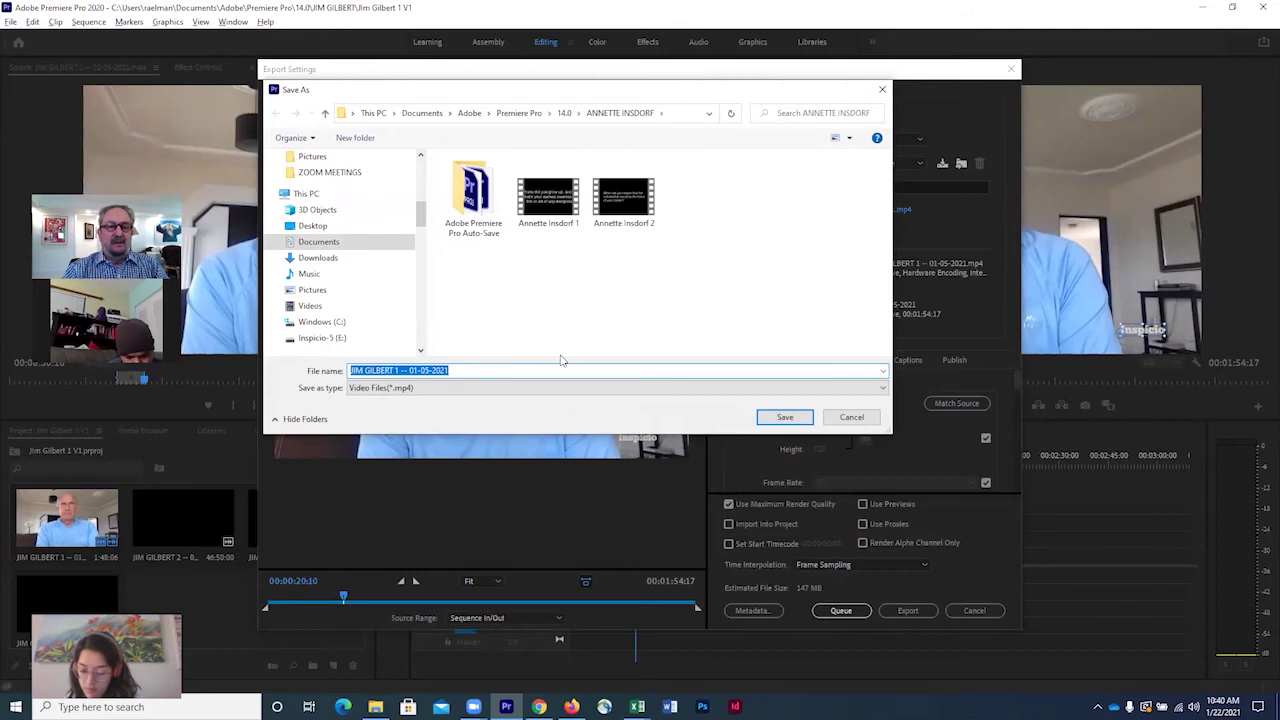
text(J)
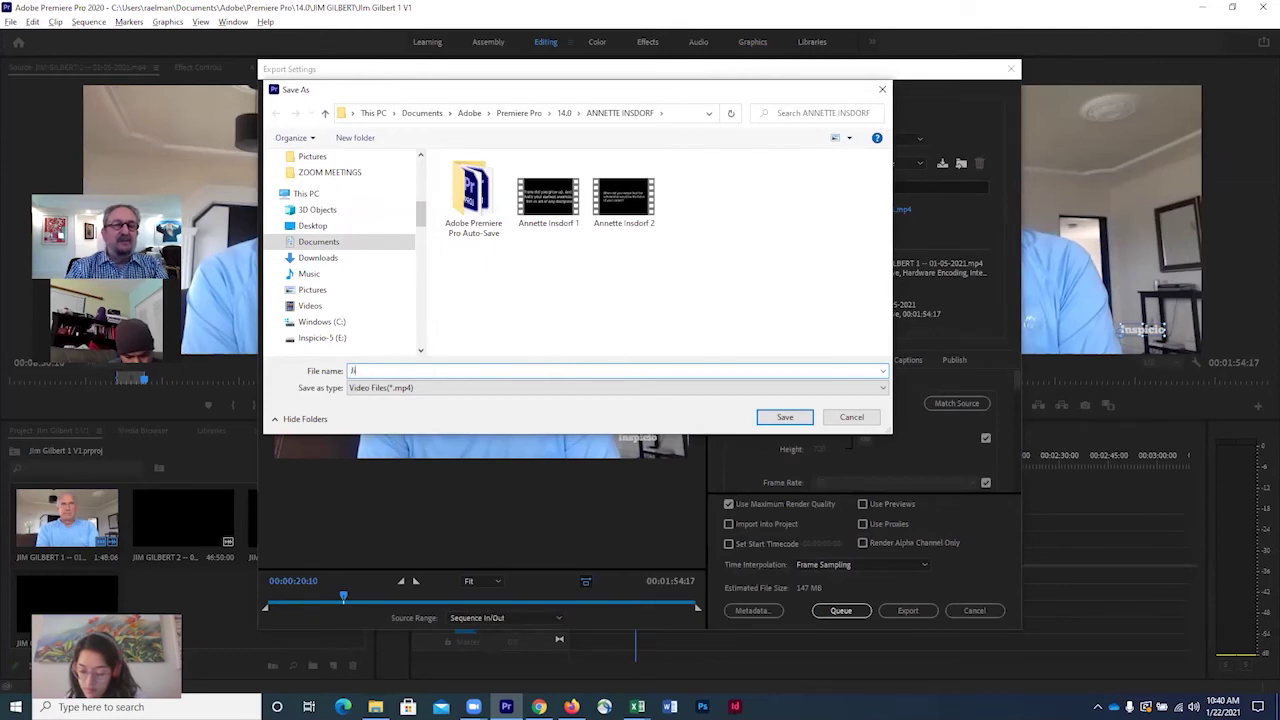
text(im Gilbert 1 V1)
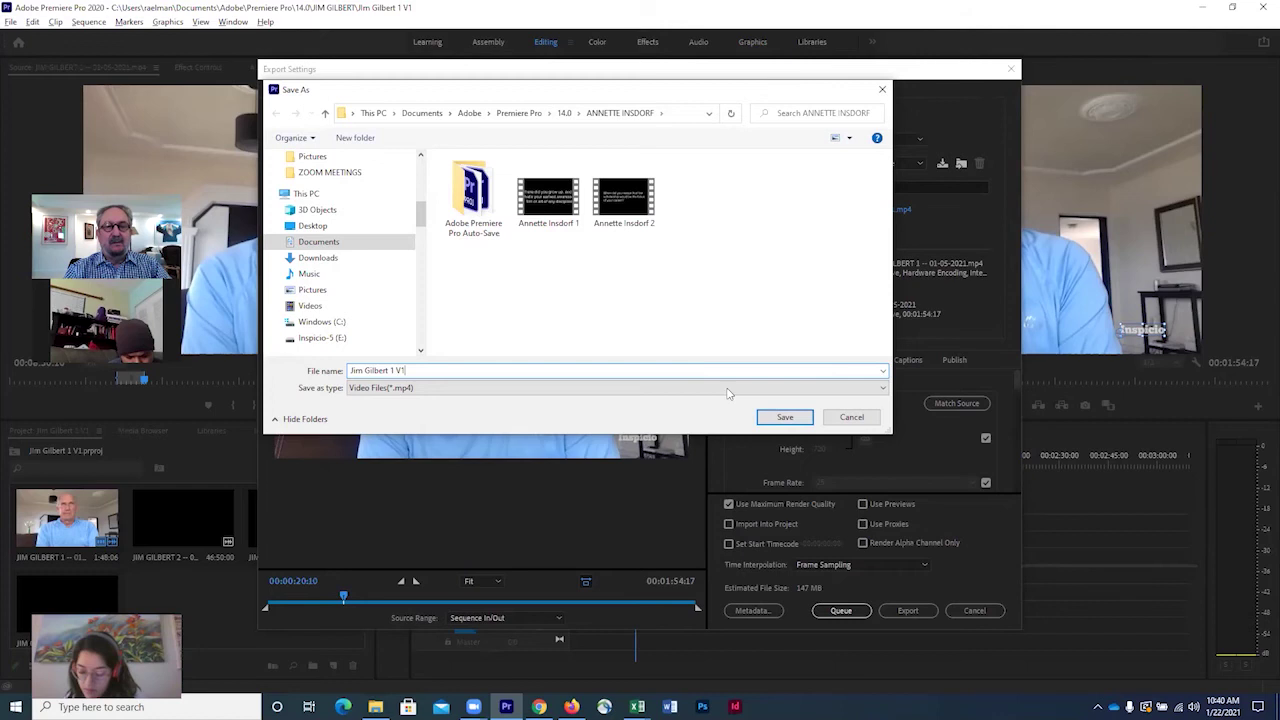
click(785, 418)
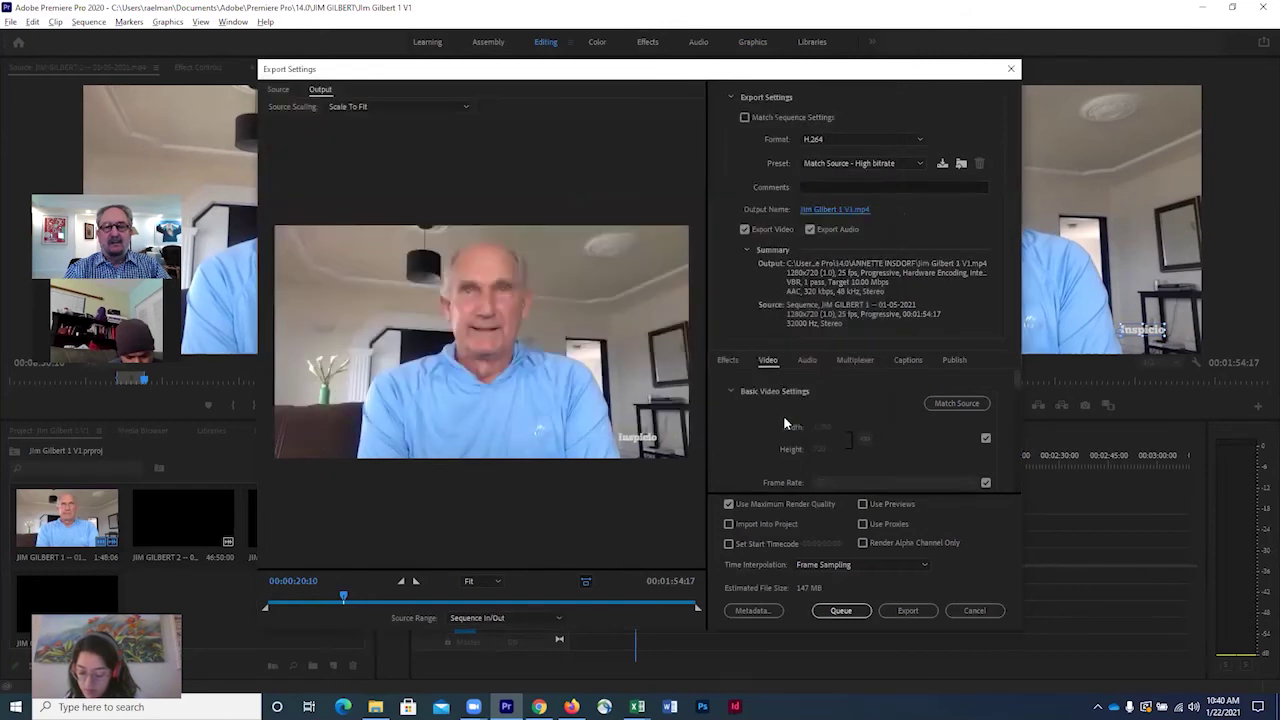
click(907, 612)
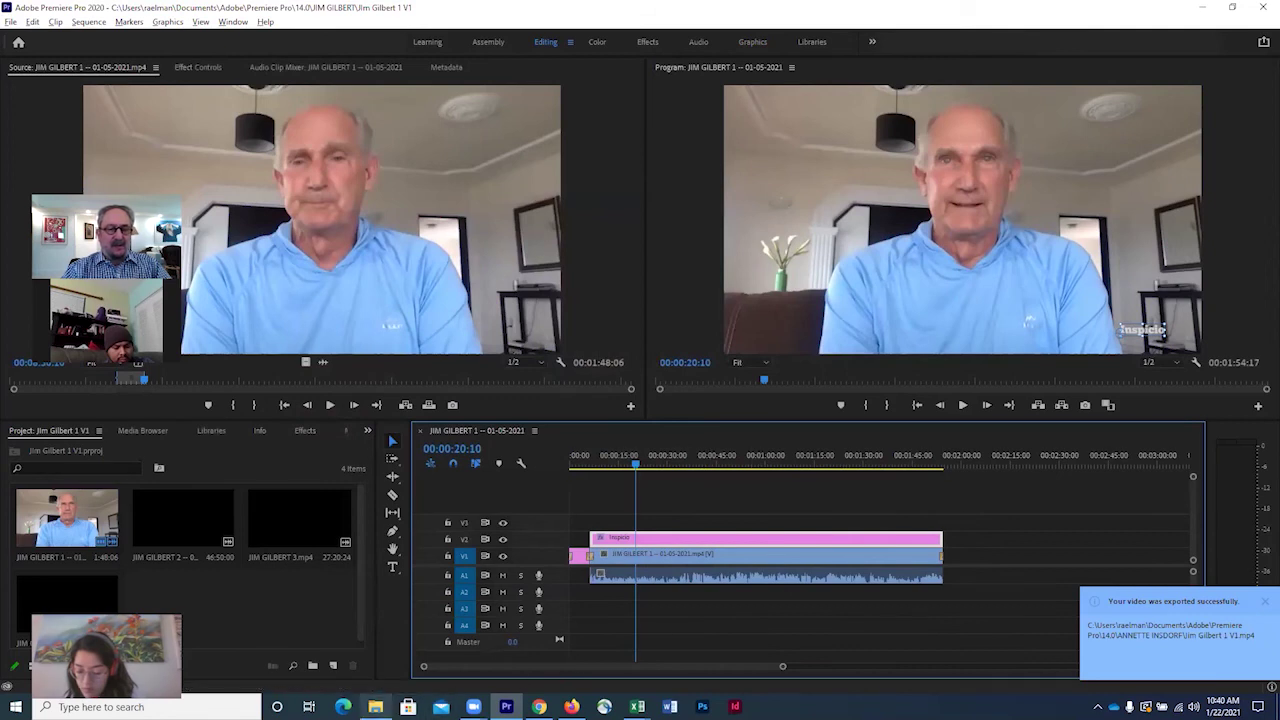
mouse_move(376, 707)
click(375, 650)
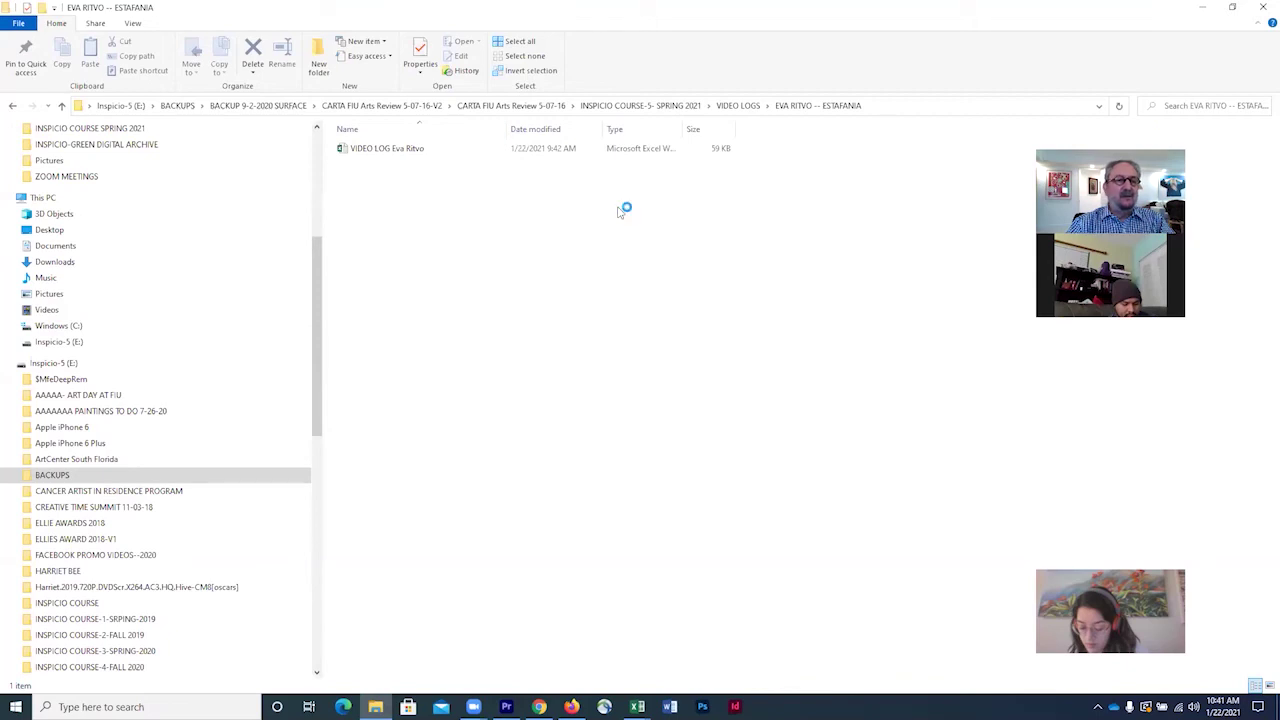
scroll(290, 240, up, 6)
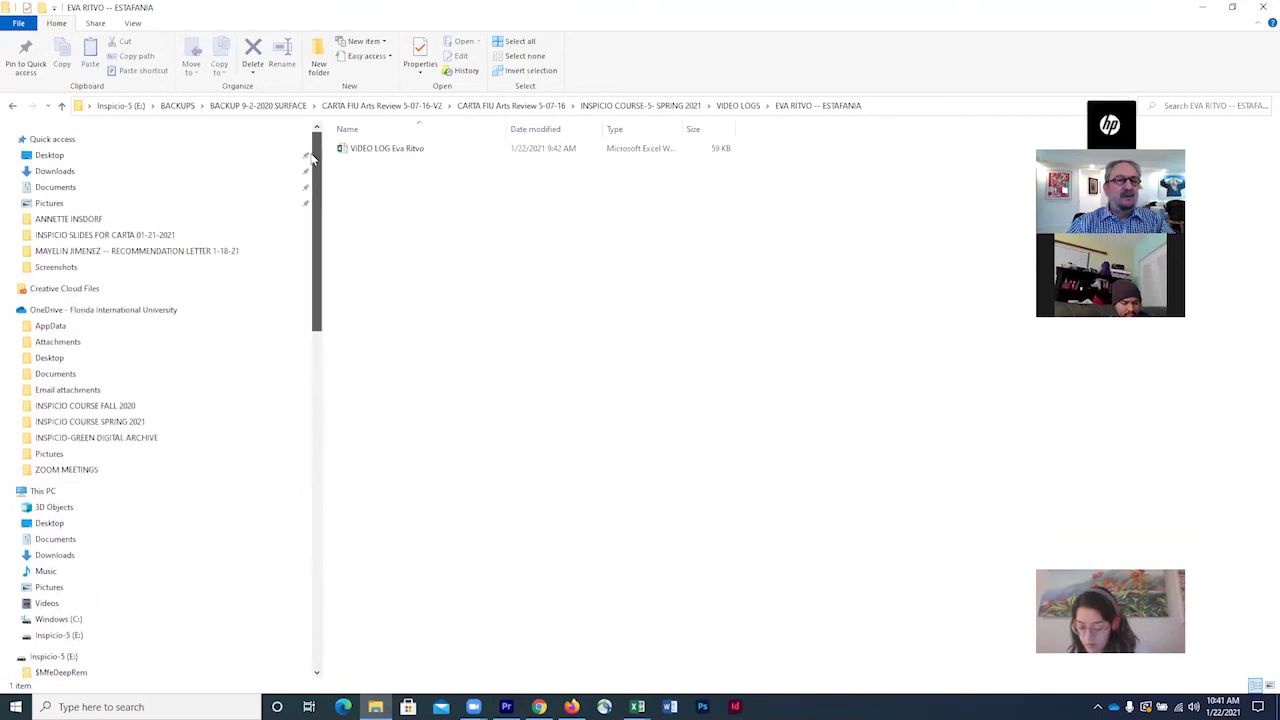
click(214, 189)
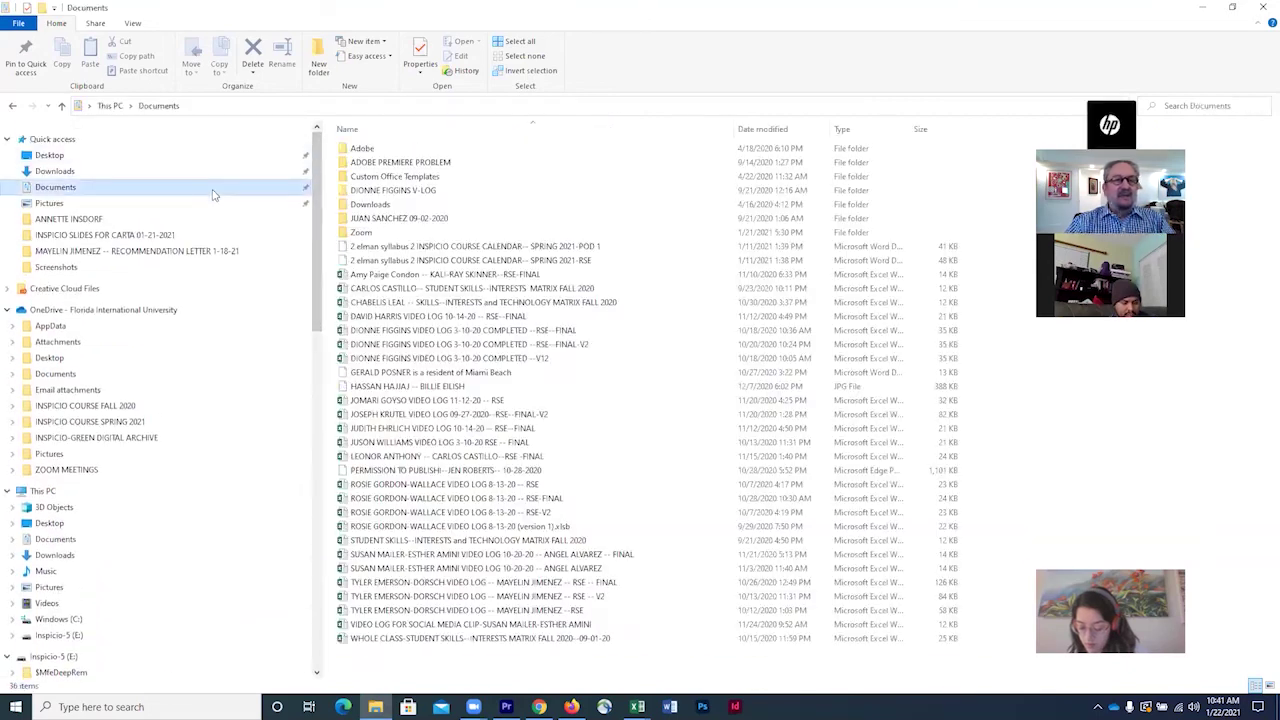
double_click(360, 148)
double_click(362, 176)
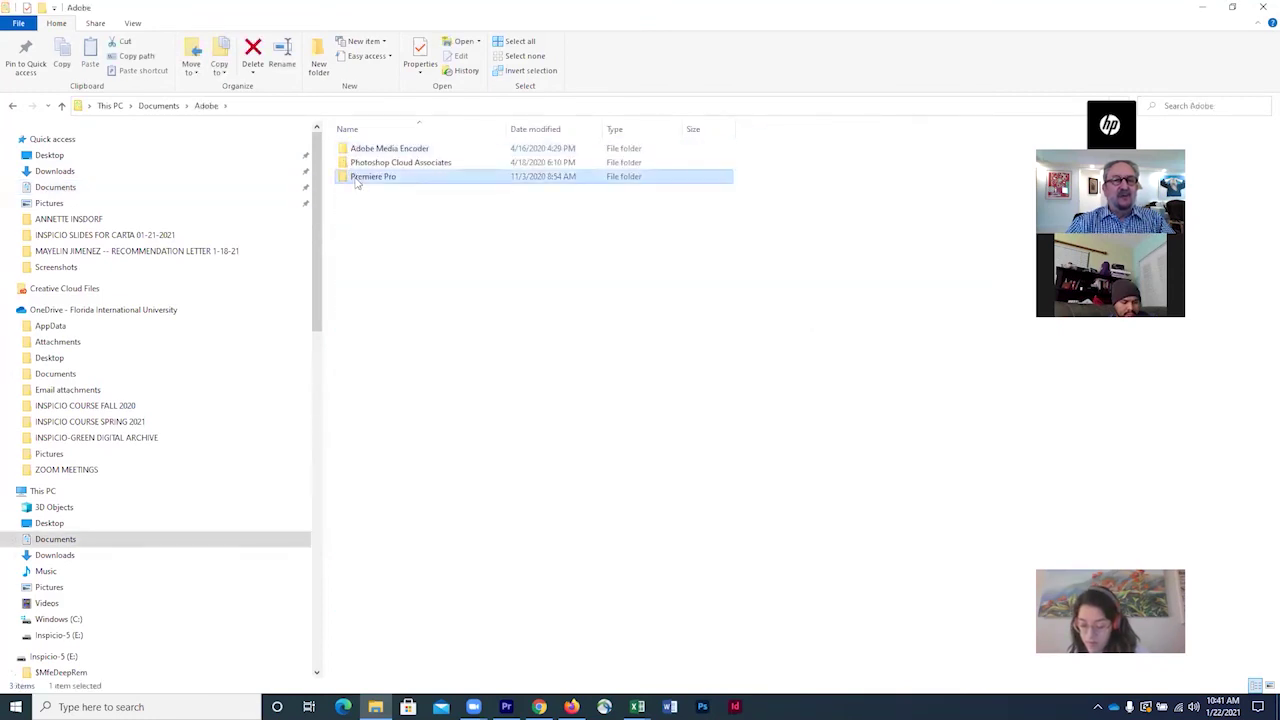
double_click(342, 150)
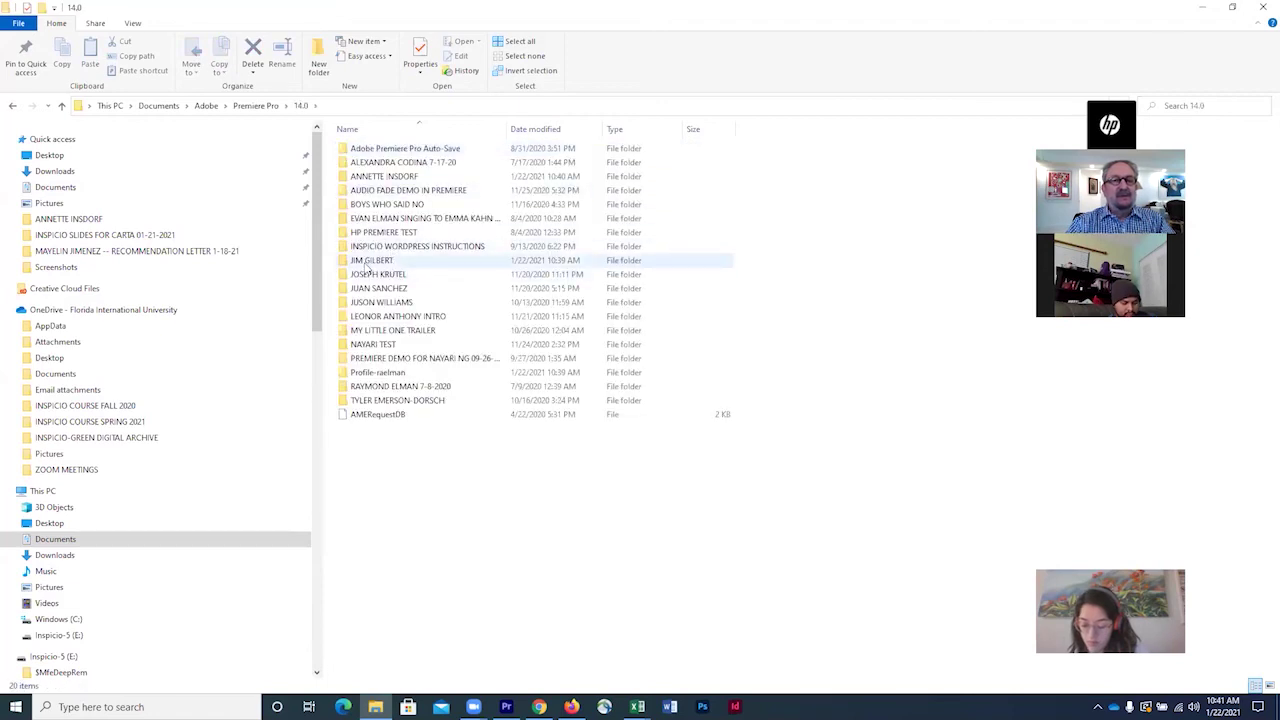
double_click(372, 262)
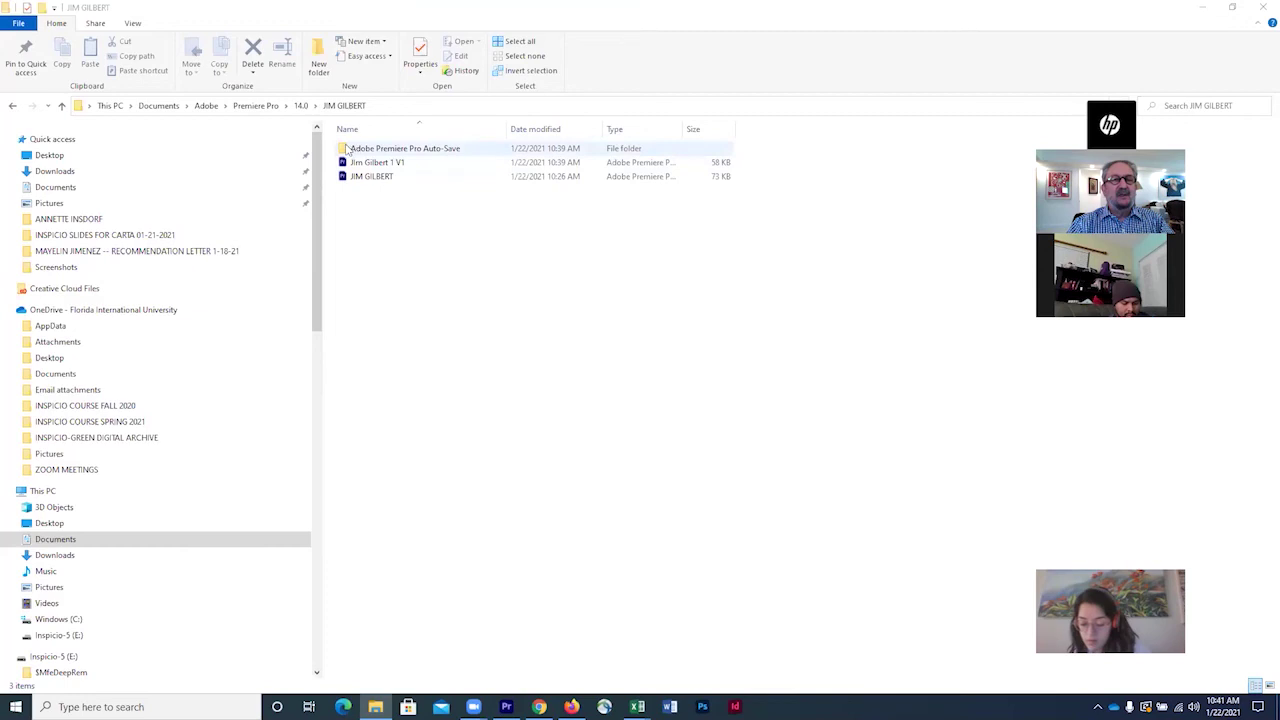
double_click(347, 149)
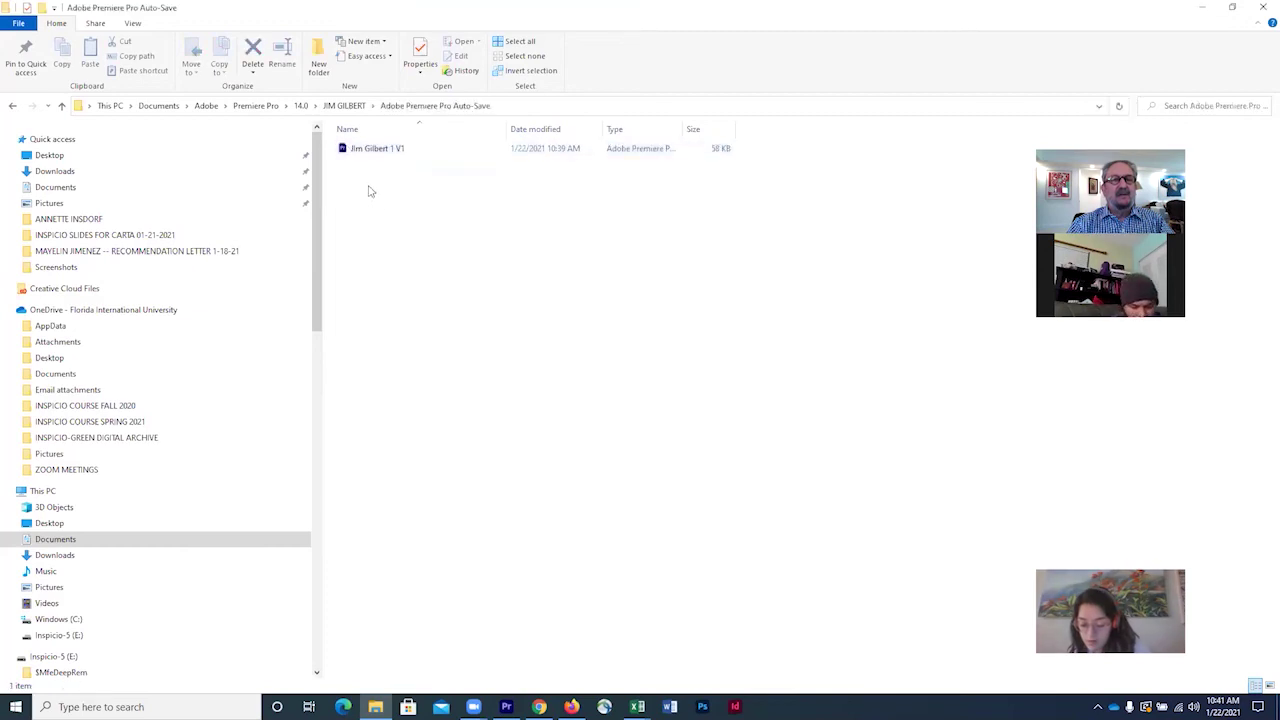
click(357, 107)
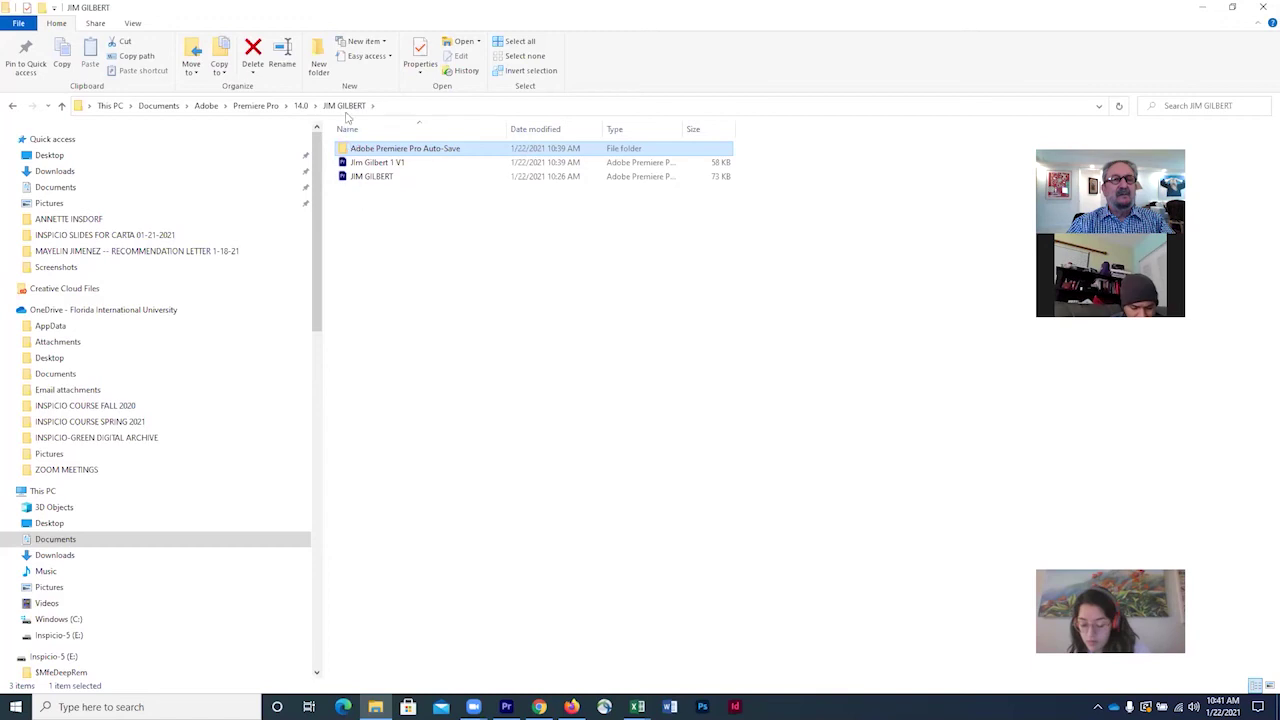
click(347, 108)
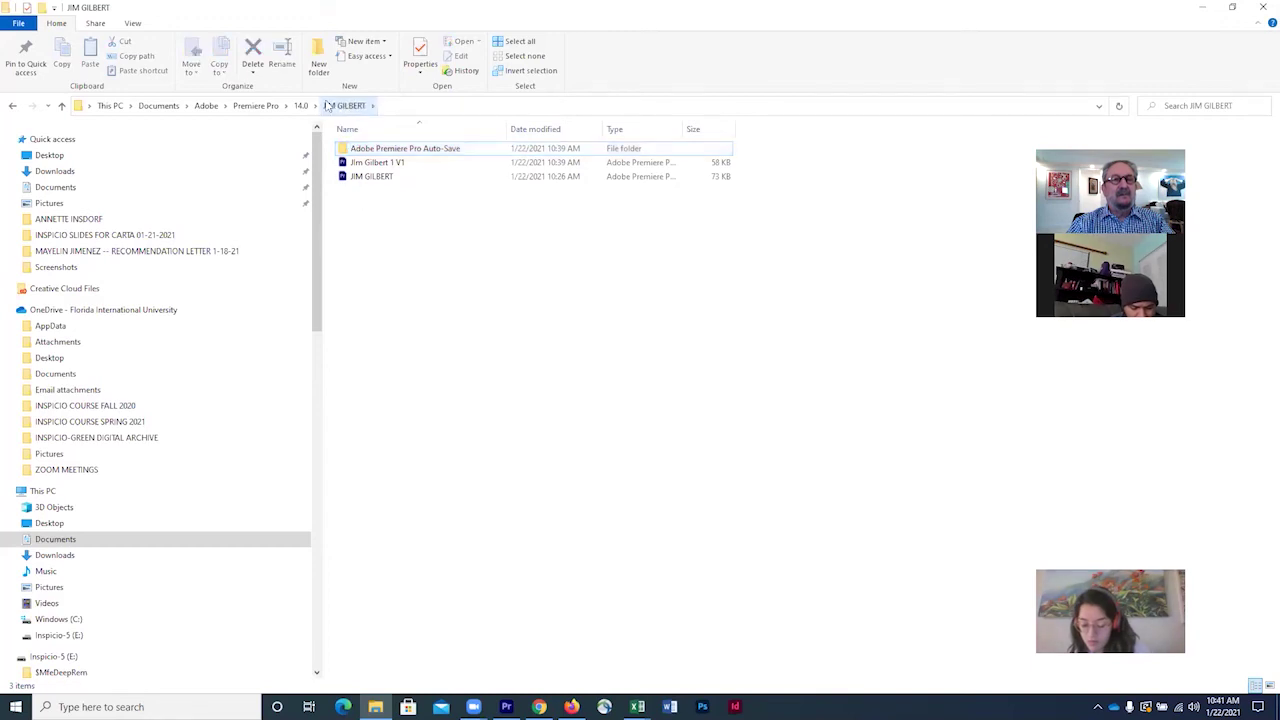
click(301, 106)
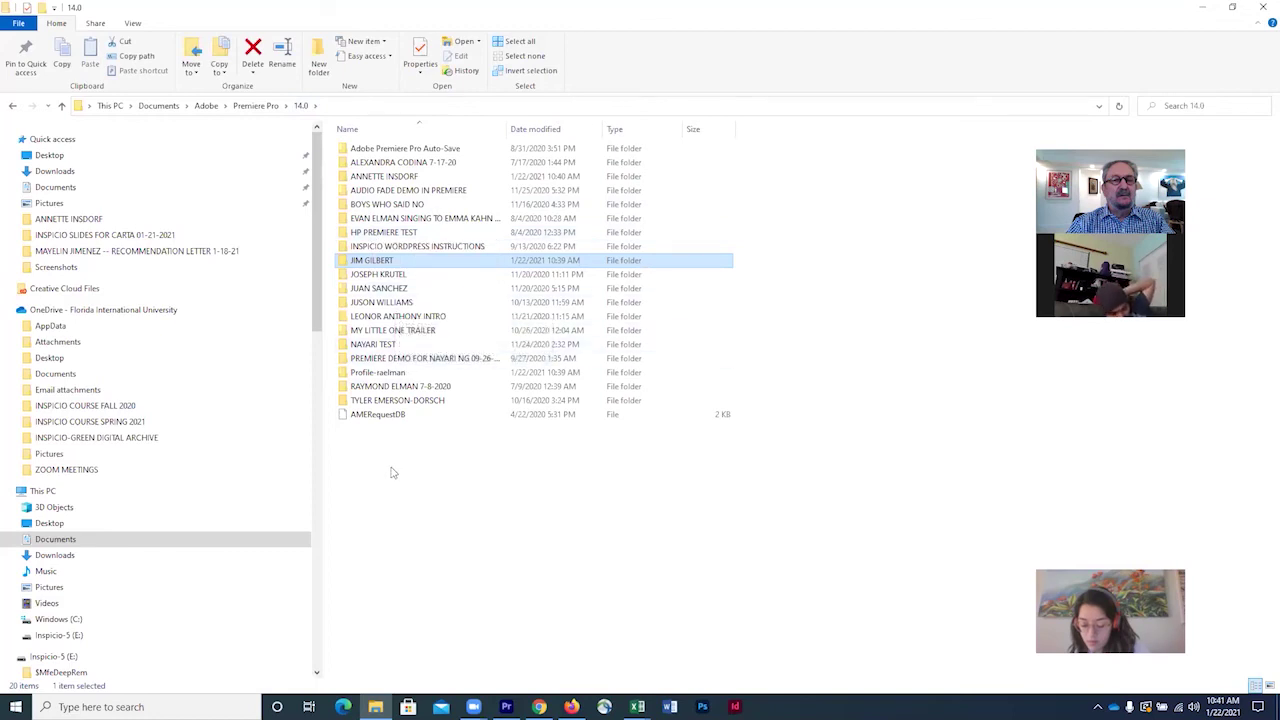
double_click(370, 260)
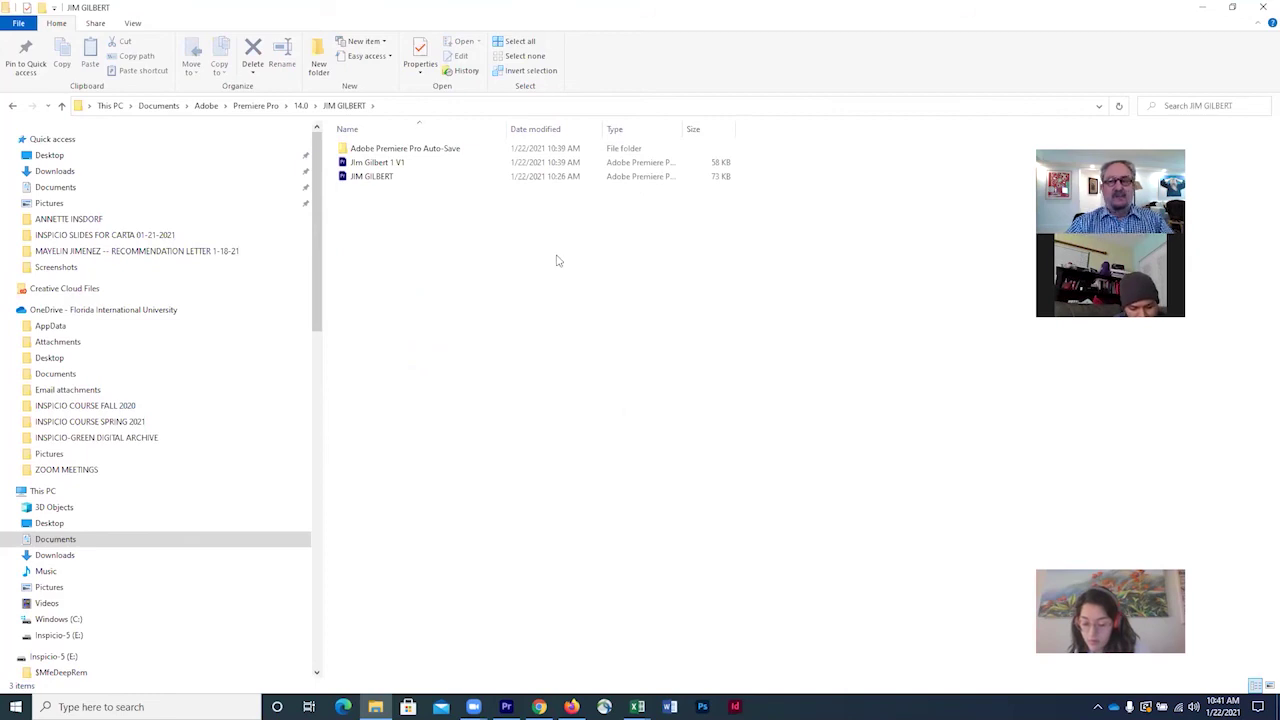
Switch back to Premiere Pro and cancel the Save As dialog without saving a new copy
key(alt+Tab)
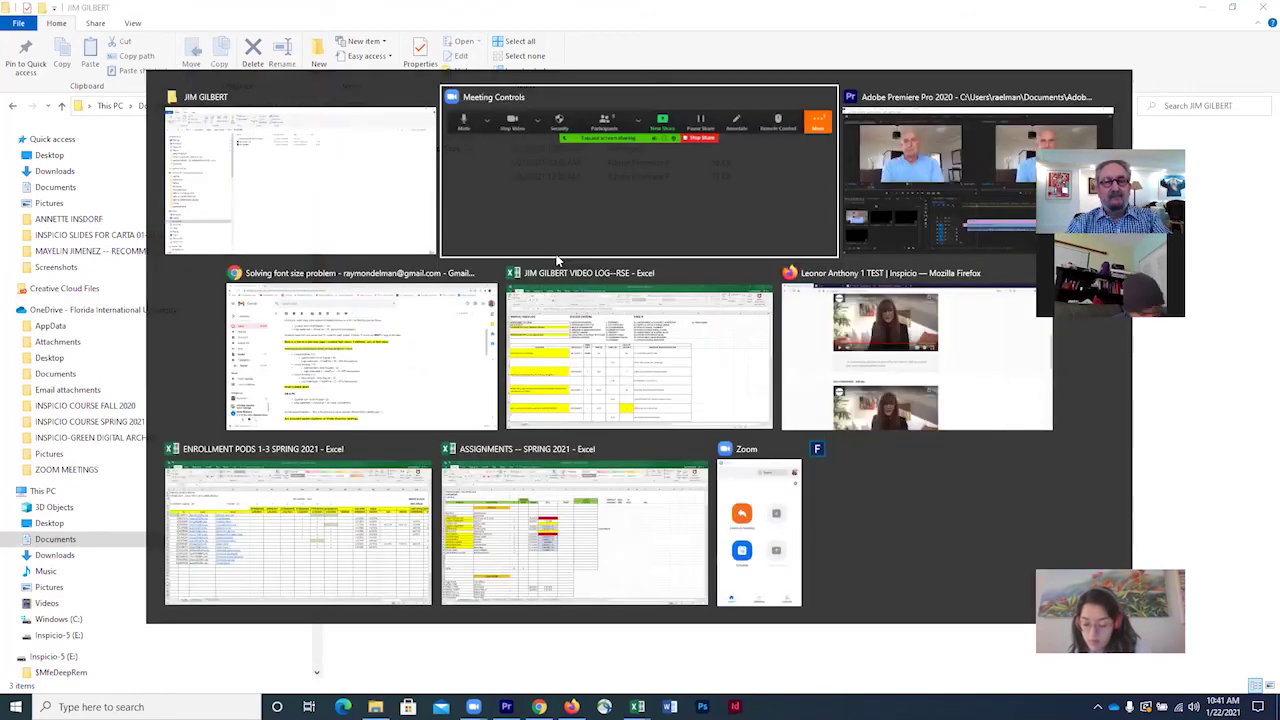
key(alt+Tab)
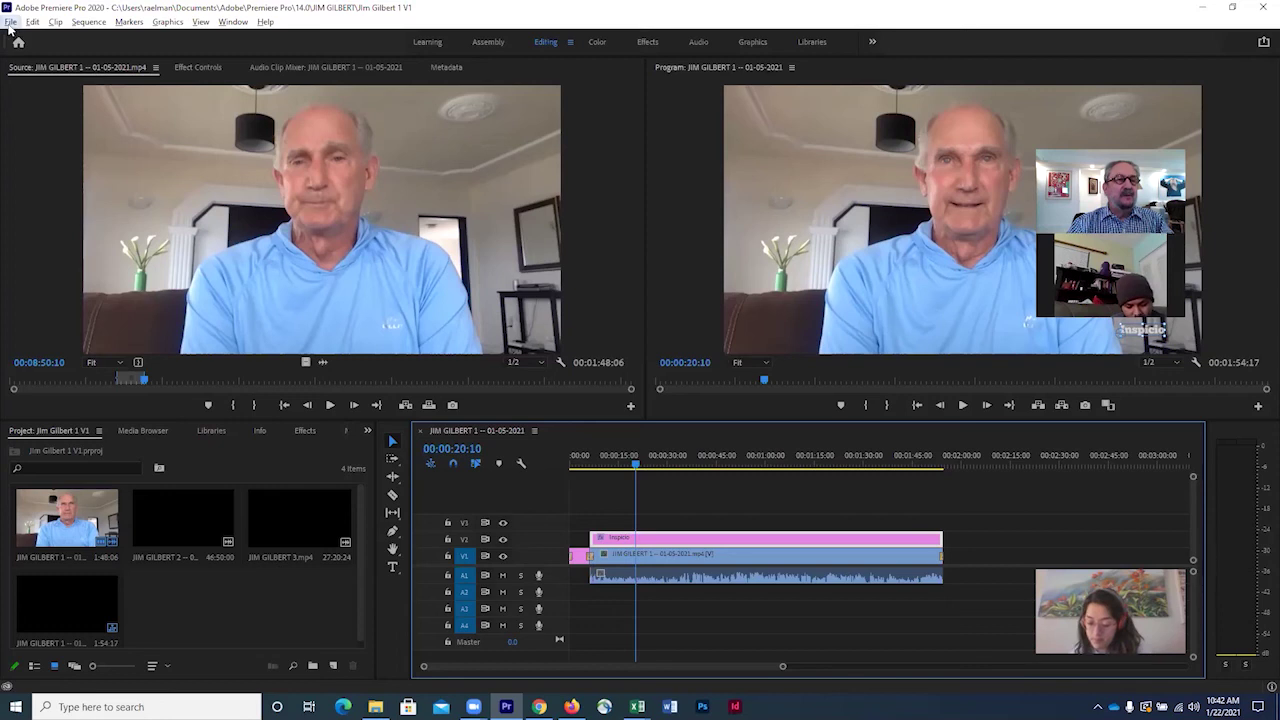
click(10, 22)
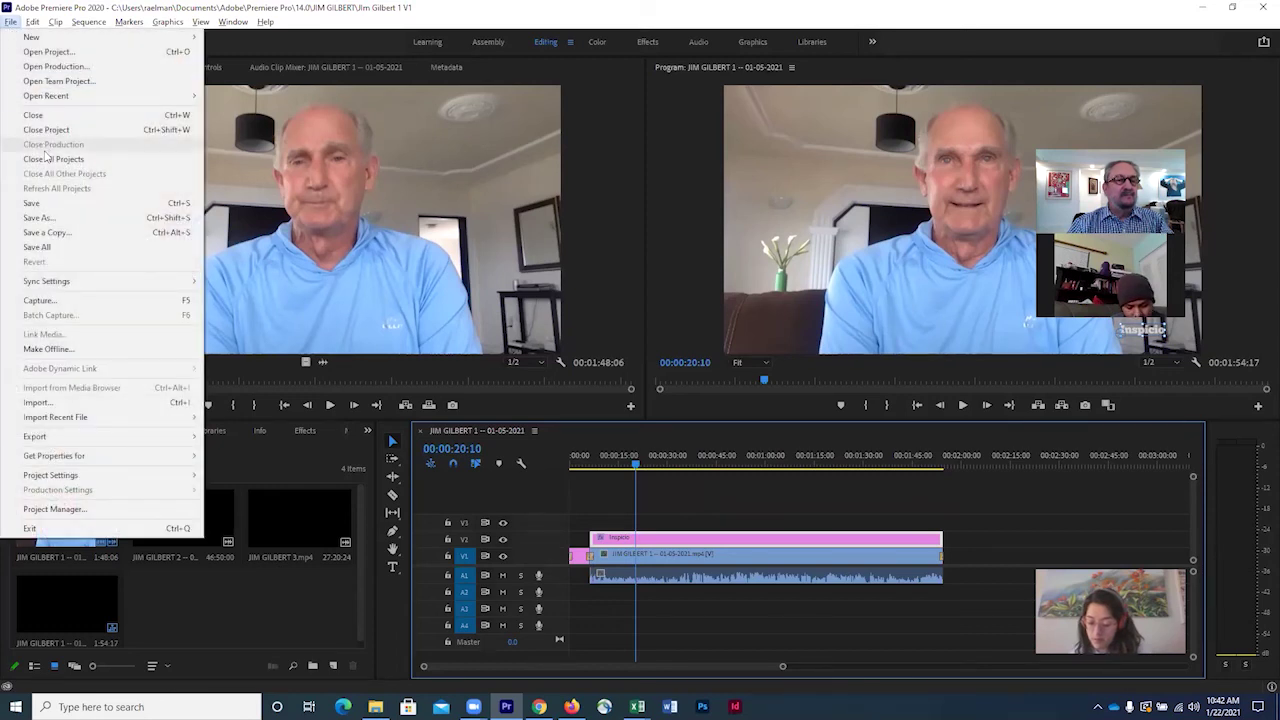
click(45, 218)
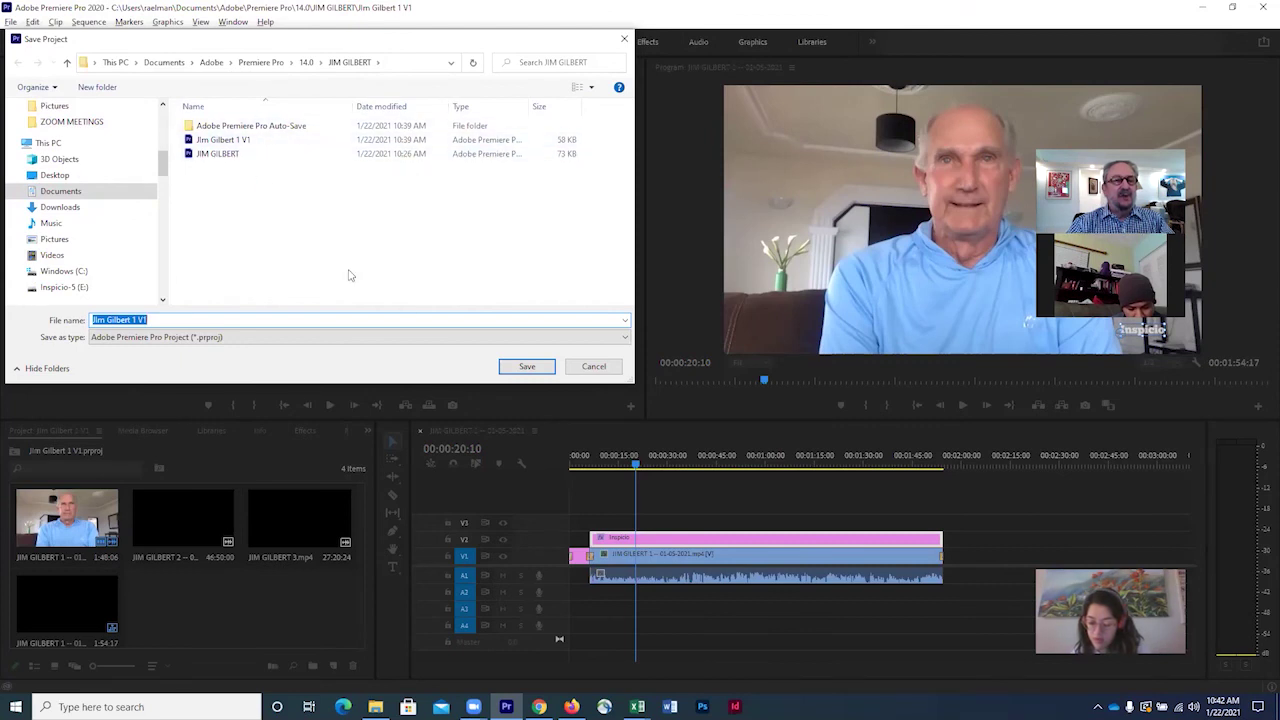
click(595, 370)
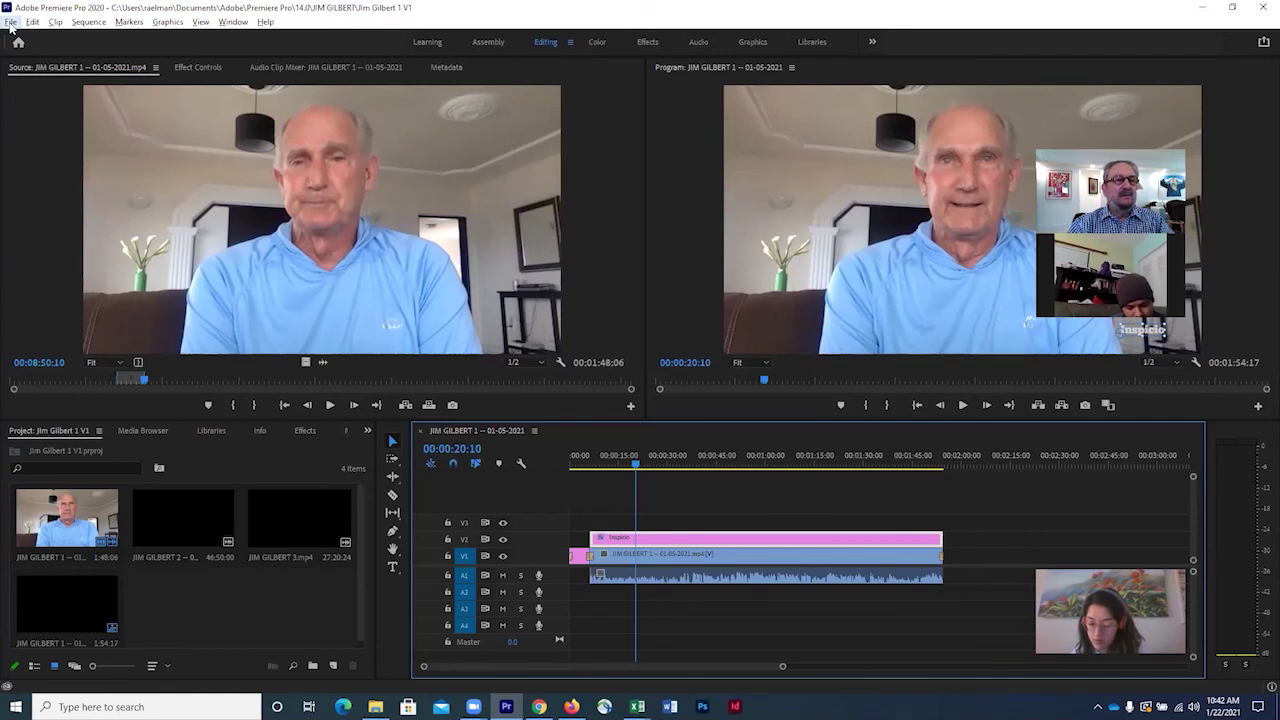
Open the Export Media settings for the interview sequence
click(11, 24)
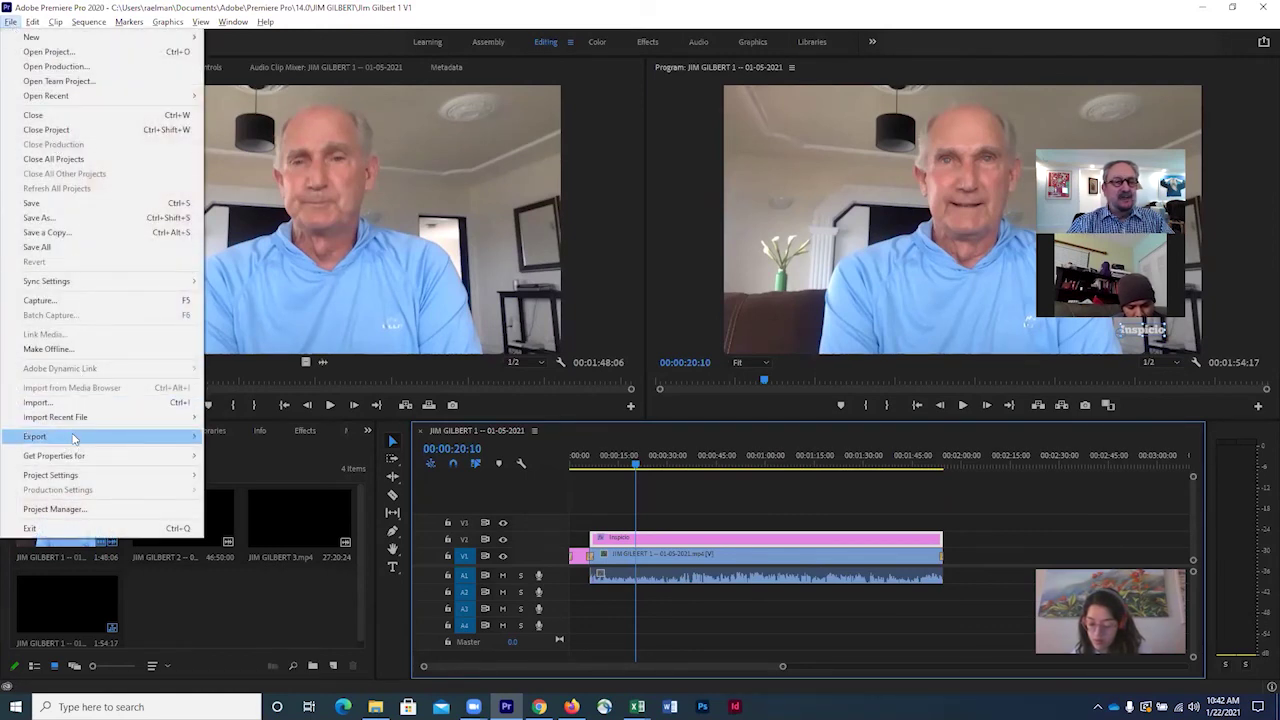
mouse_move(73, 437)
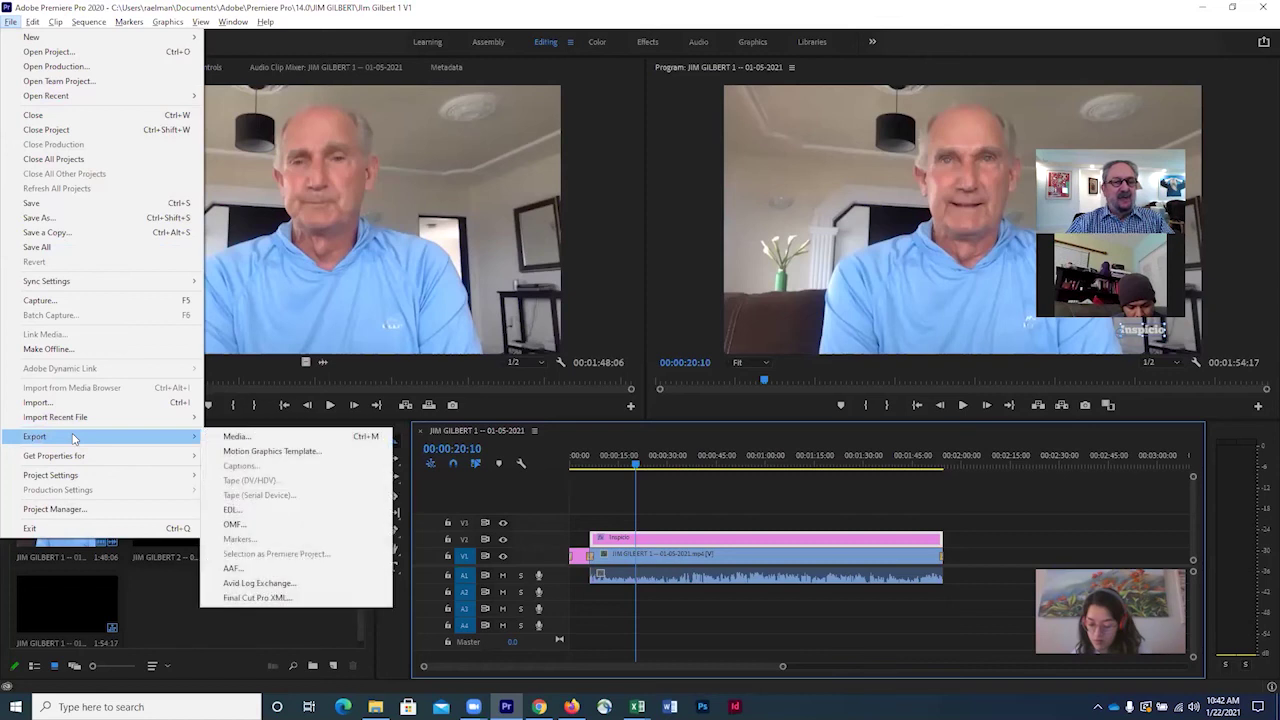
click(237, 437)
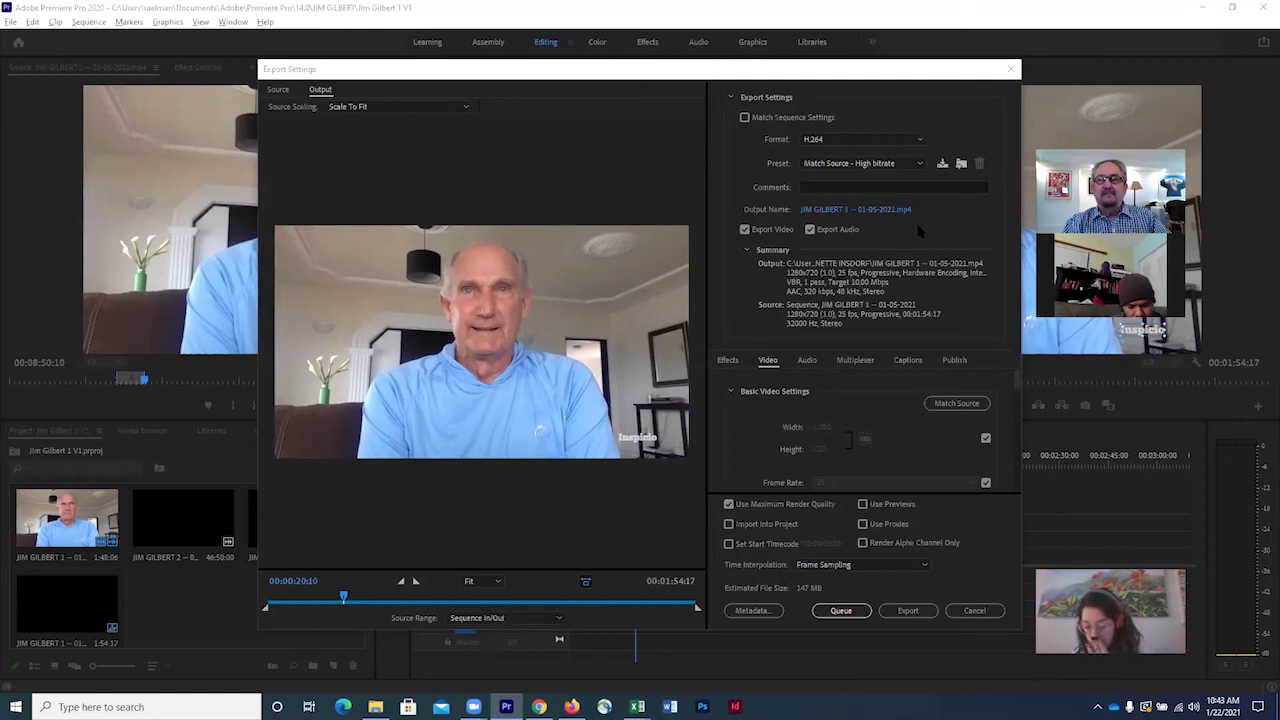
click(841, 211)
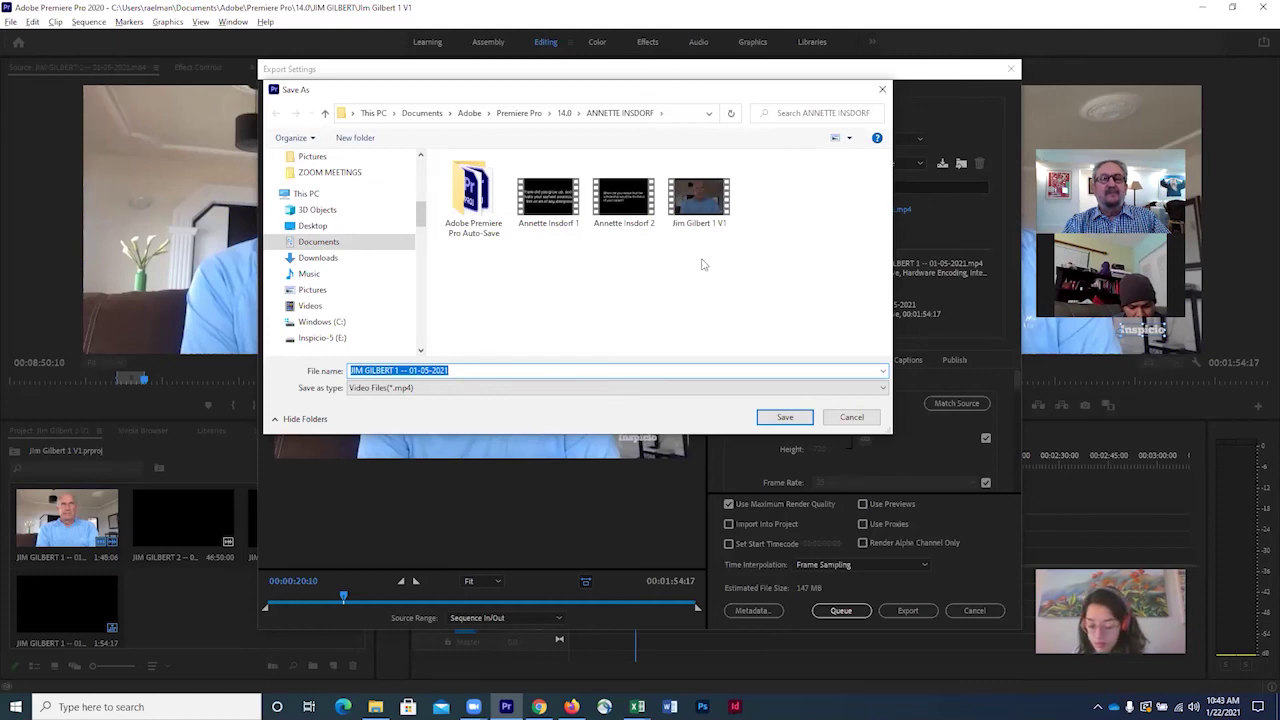
click(565, 114)
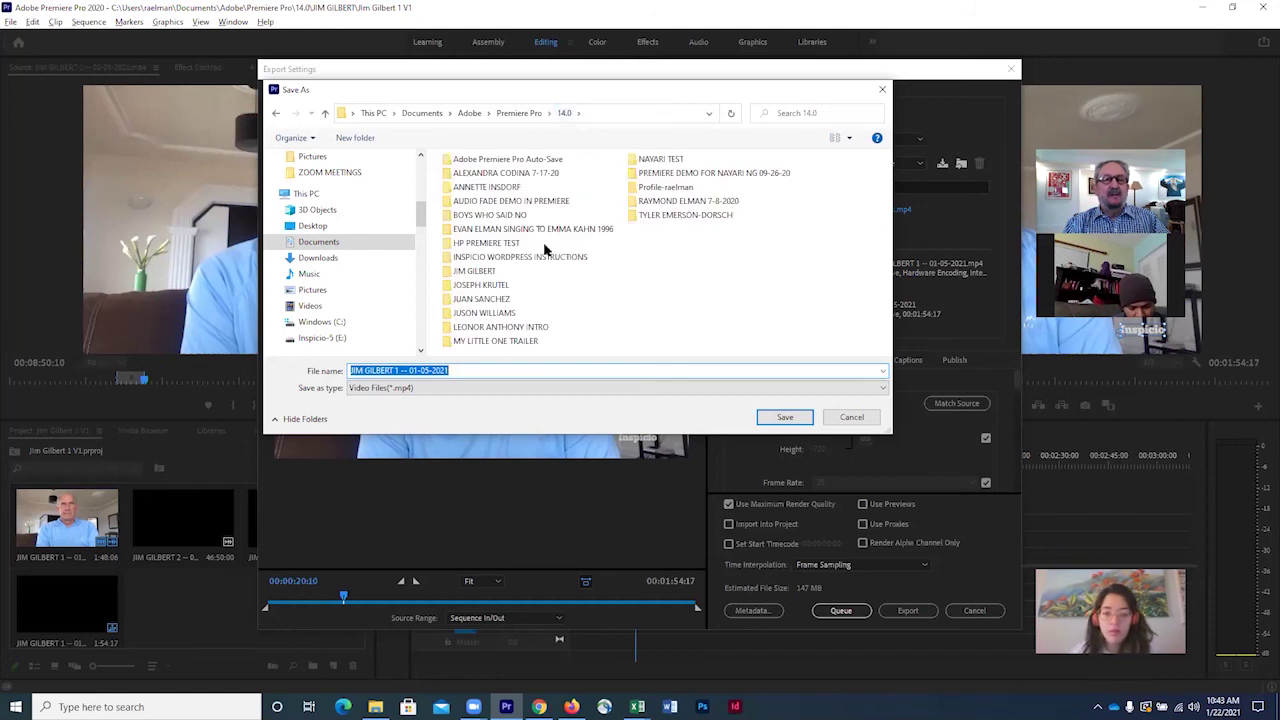
click(487, 271)
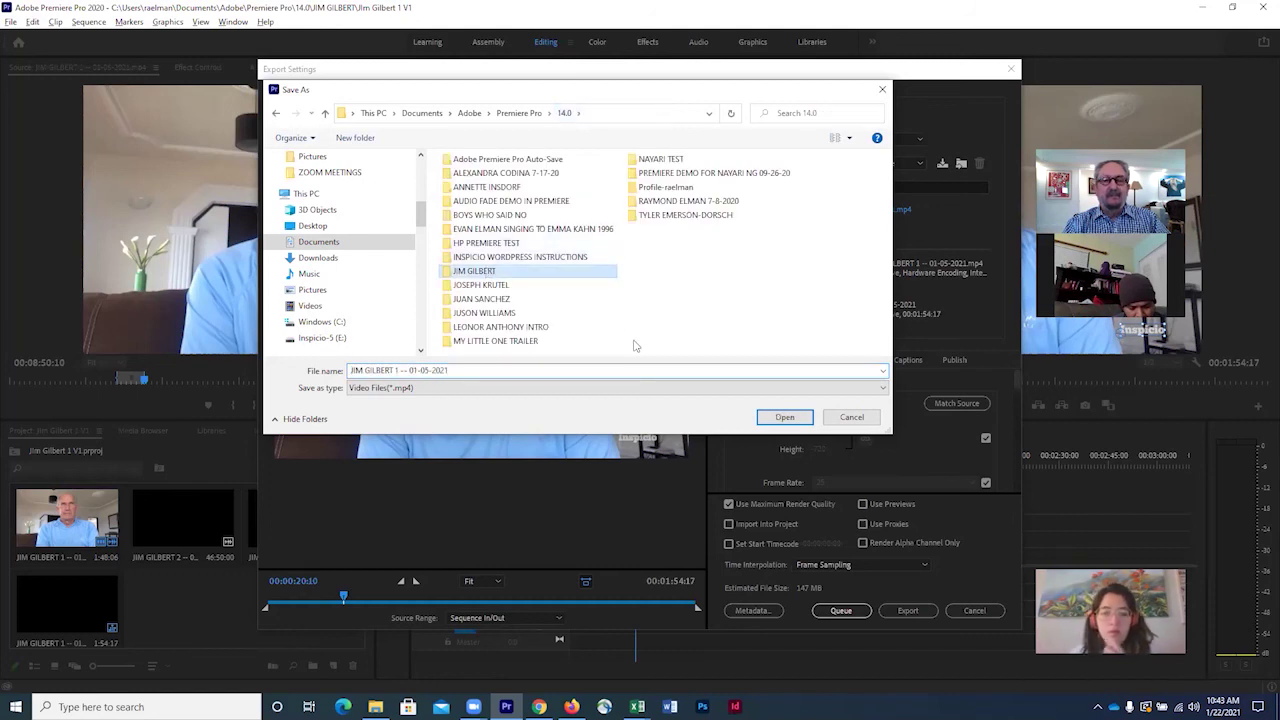
click(785, 418)
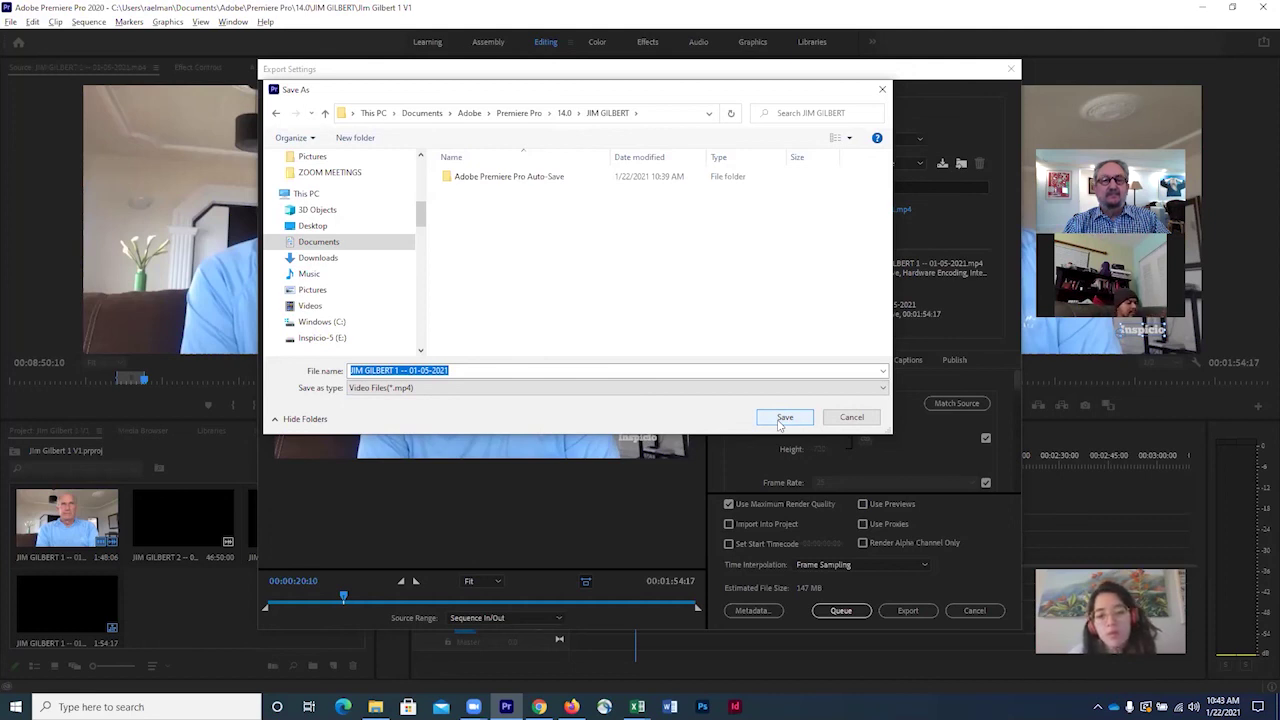
click(783, 418)
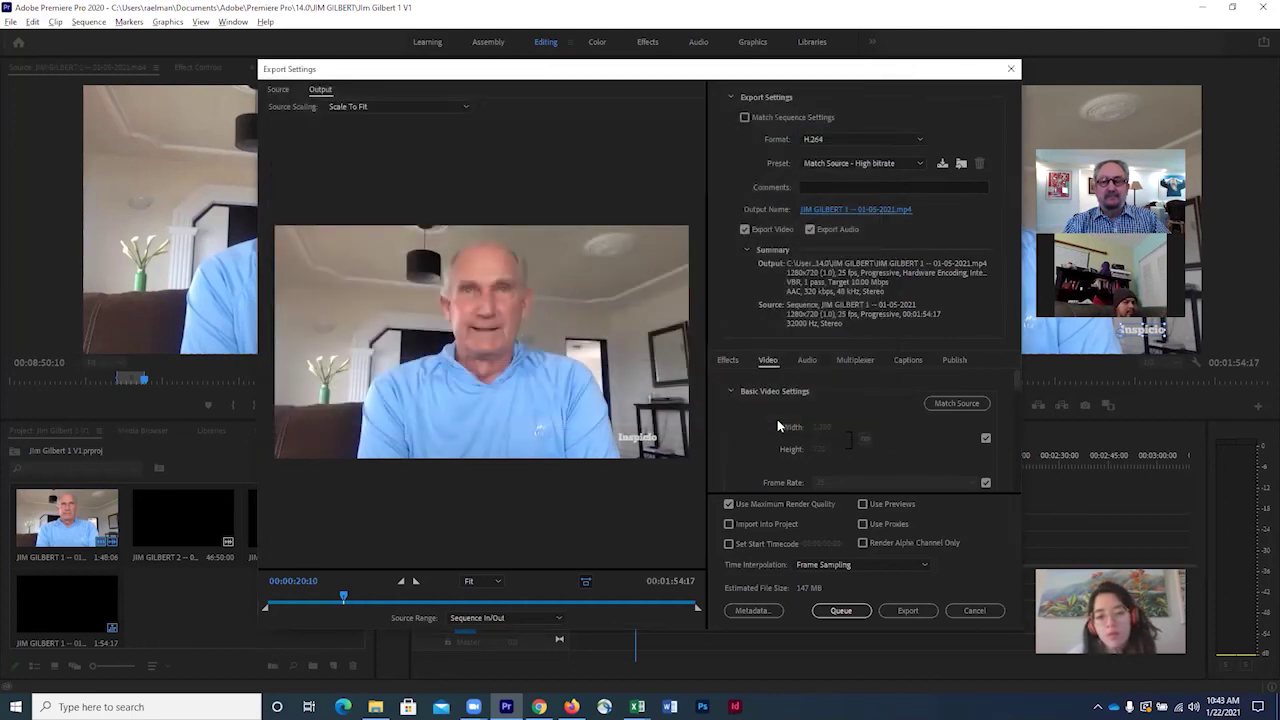
click(912, 610)
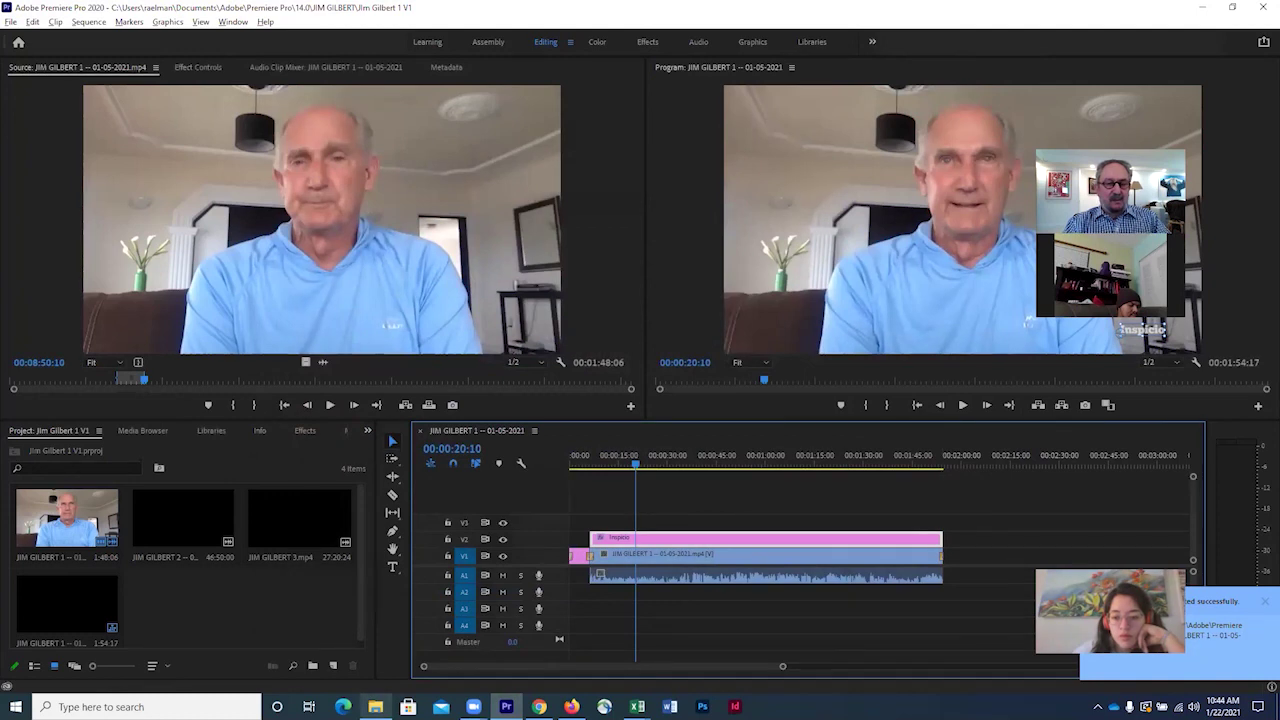
click(375, 707)
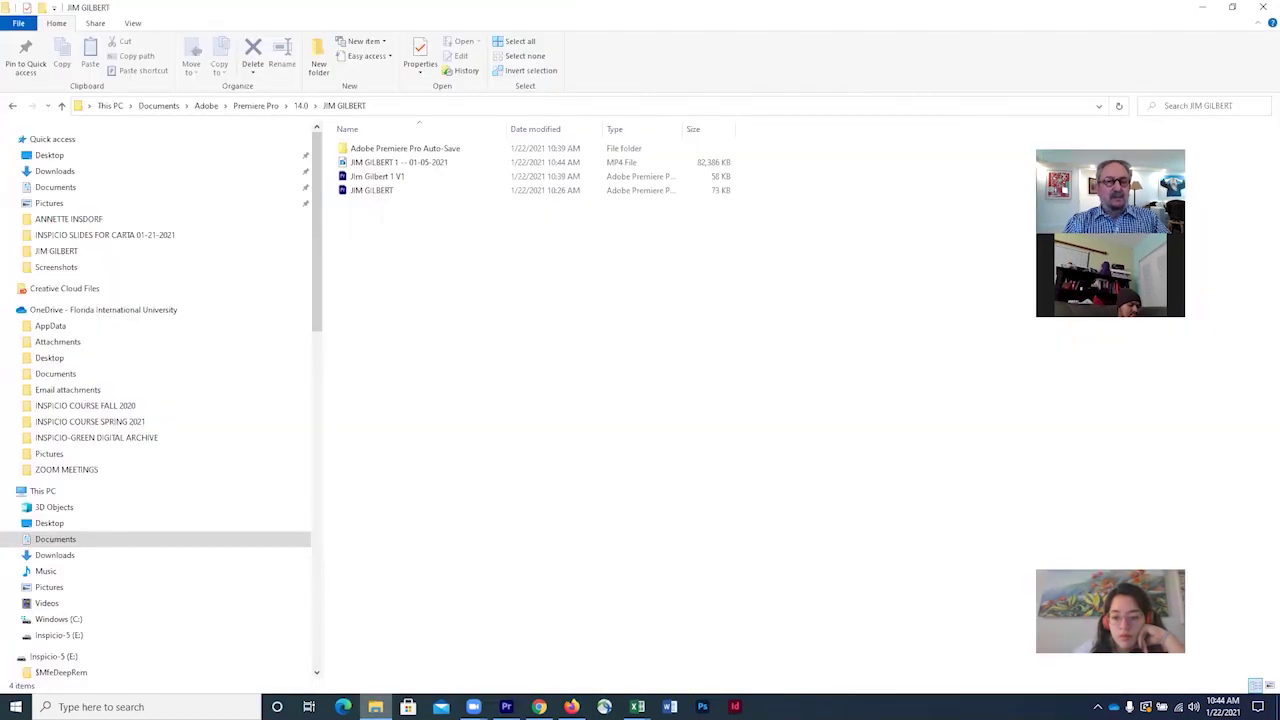
double_click(342, 165)
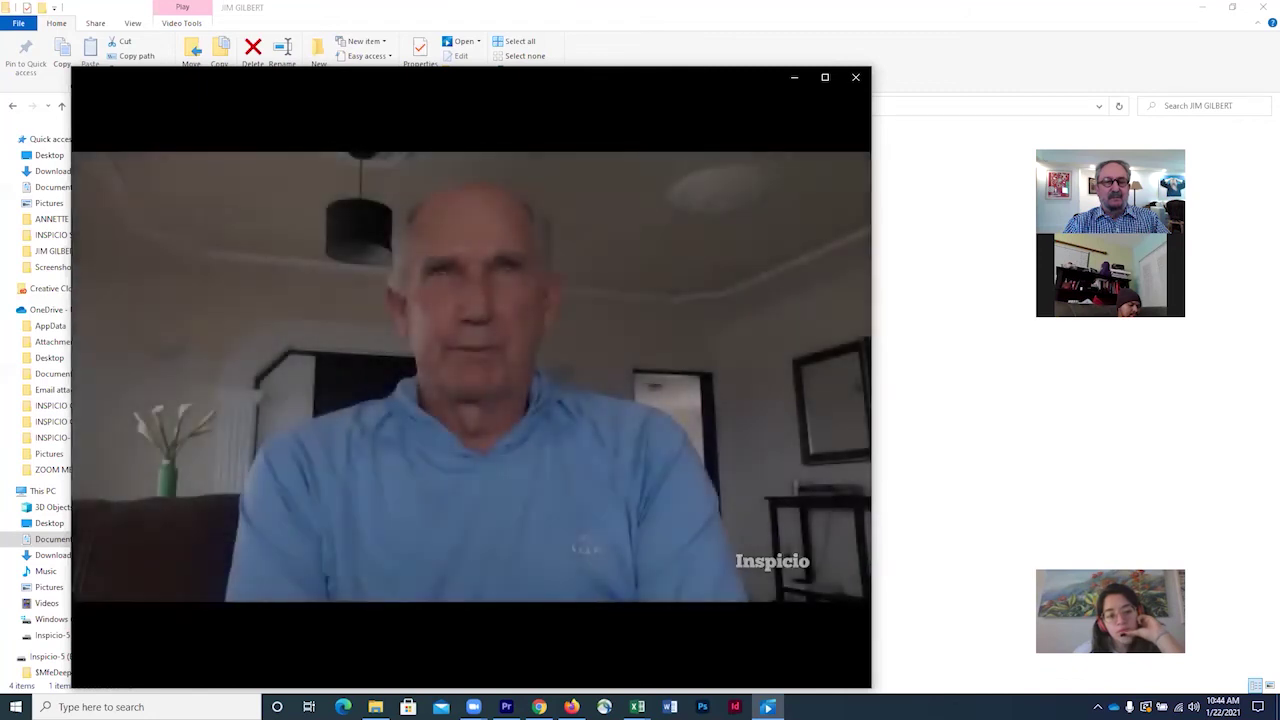
mouse_move(836, 382)
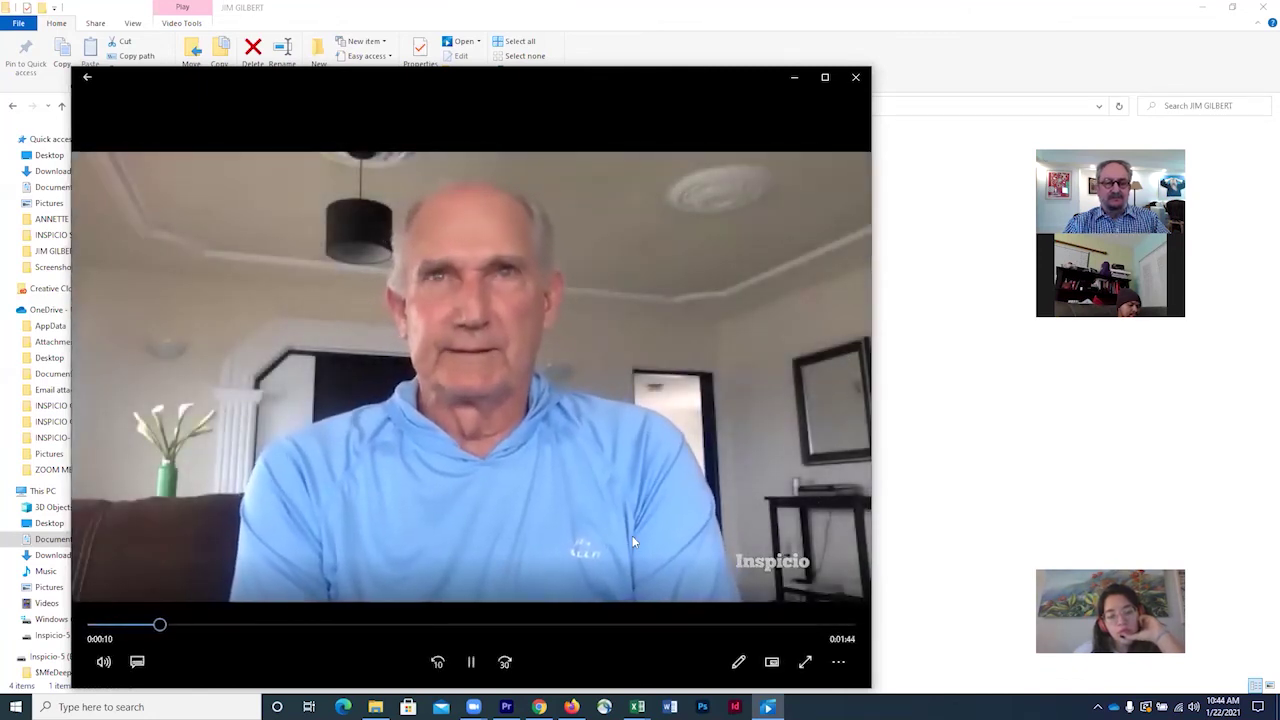
click(470, 667)
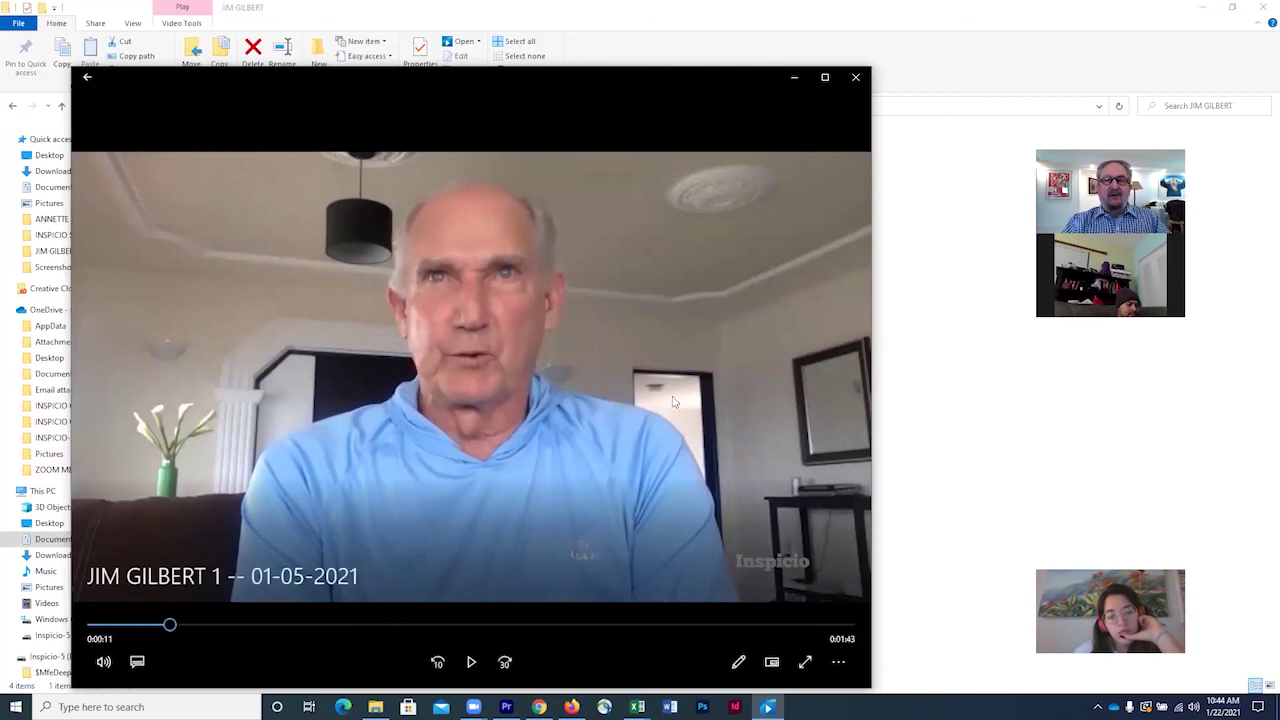
click(855, 78)
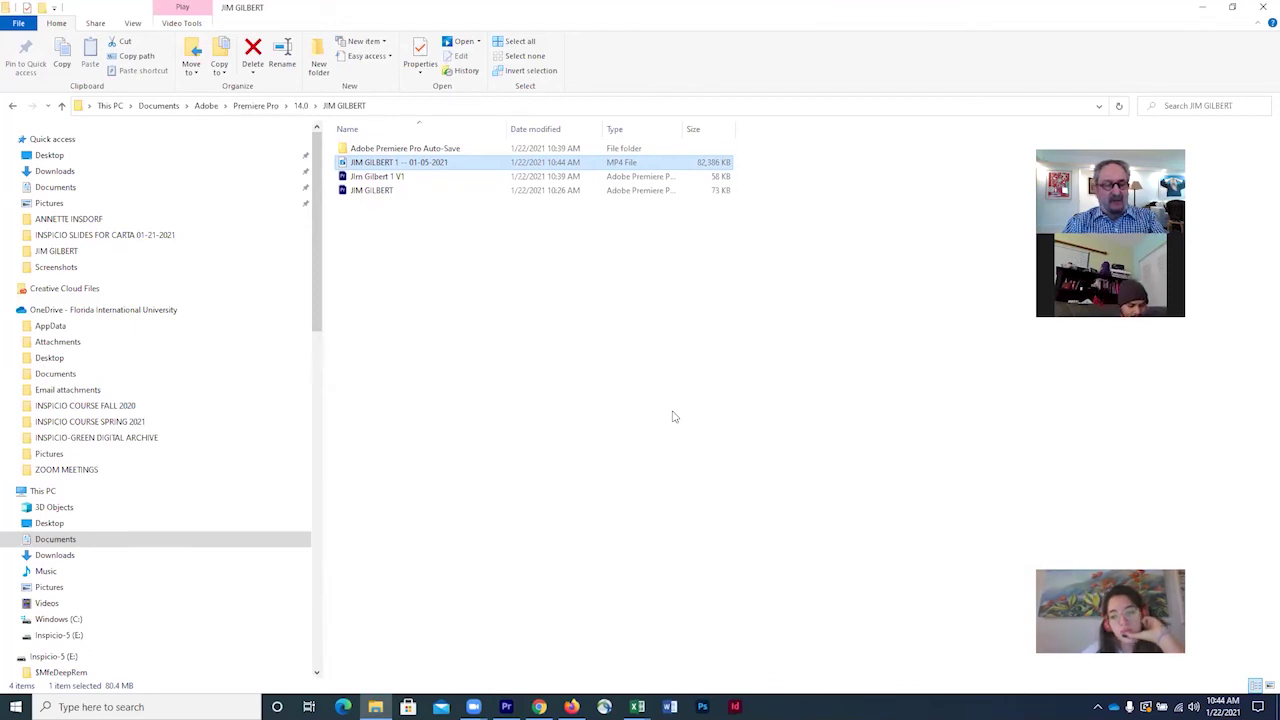
Back in Premiere, put the playhead at 00:00:03:02 and select the question title text in the Graphics workspace
key(alt+Tab)
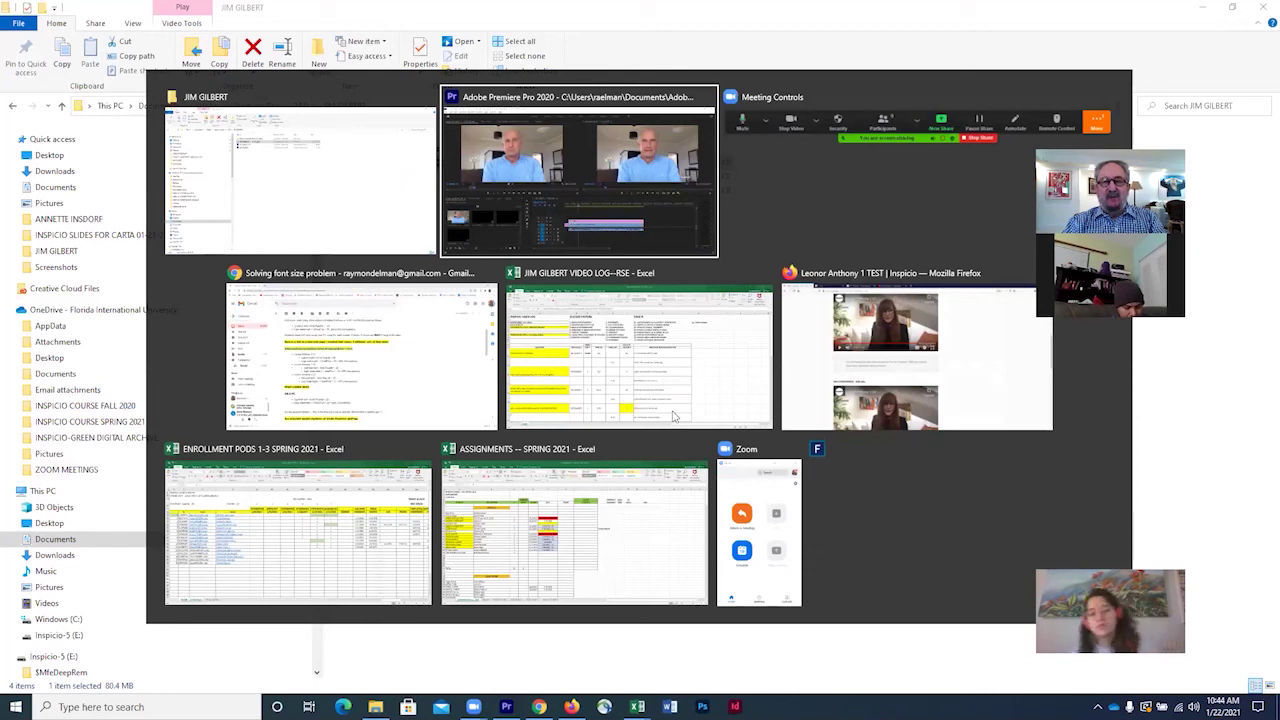
key(Return)
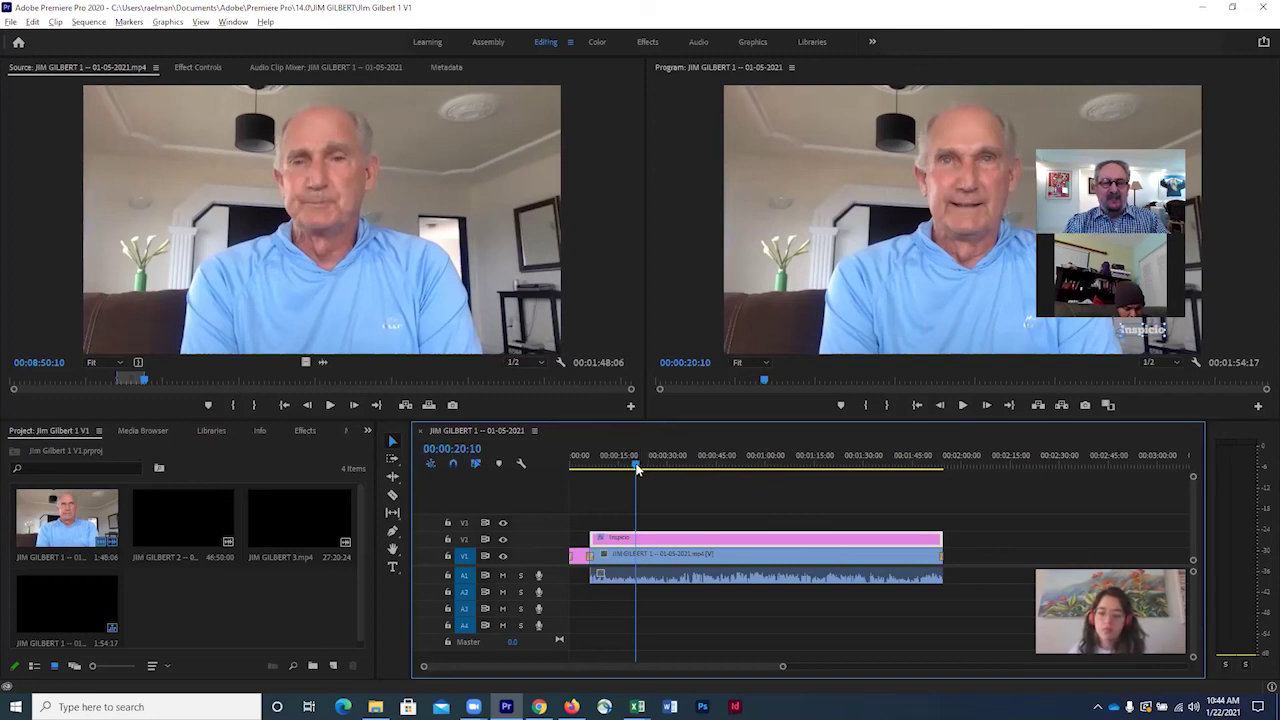
drag(637, 470, 581, 474)
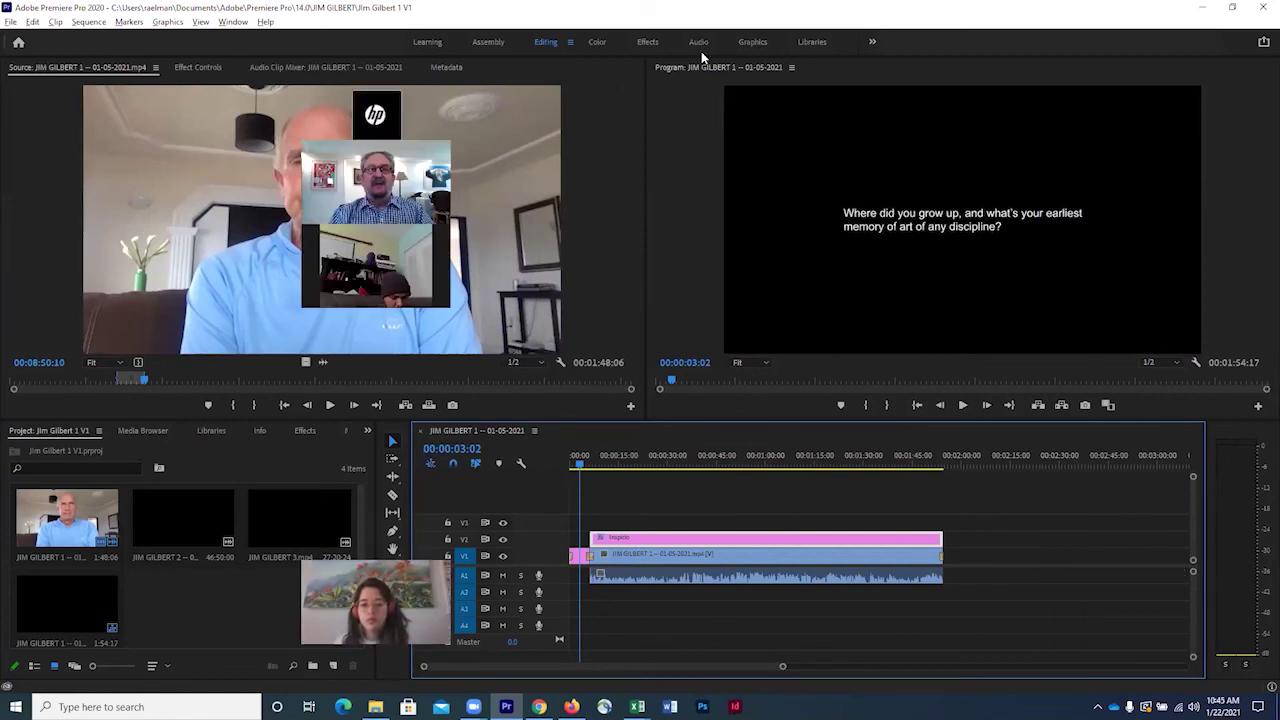
click(751, 42)
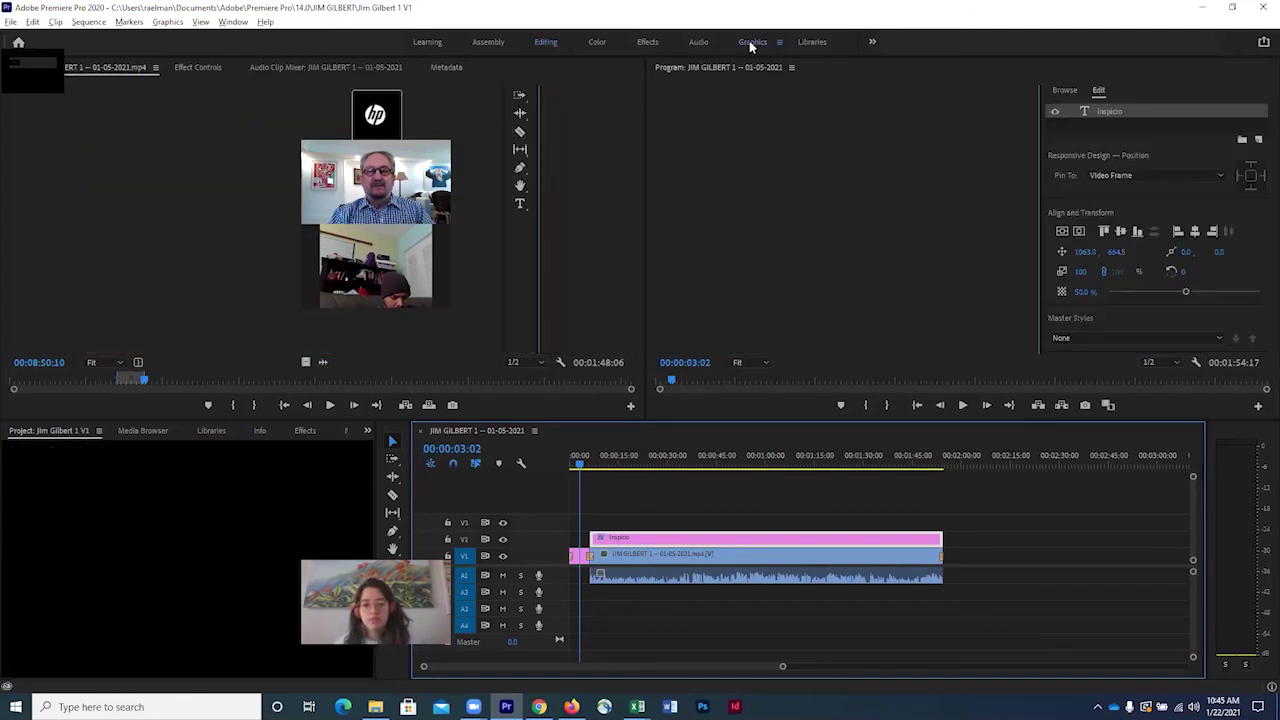
click(519, 203)
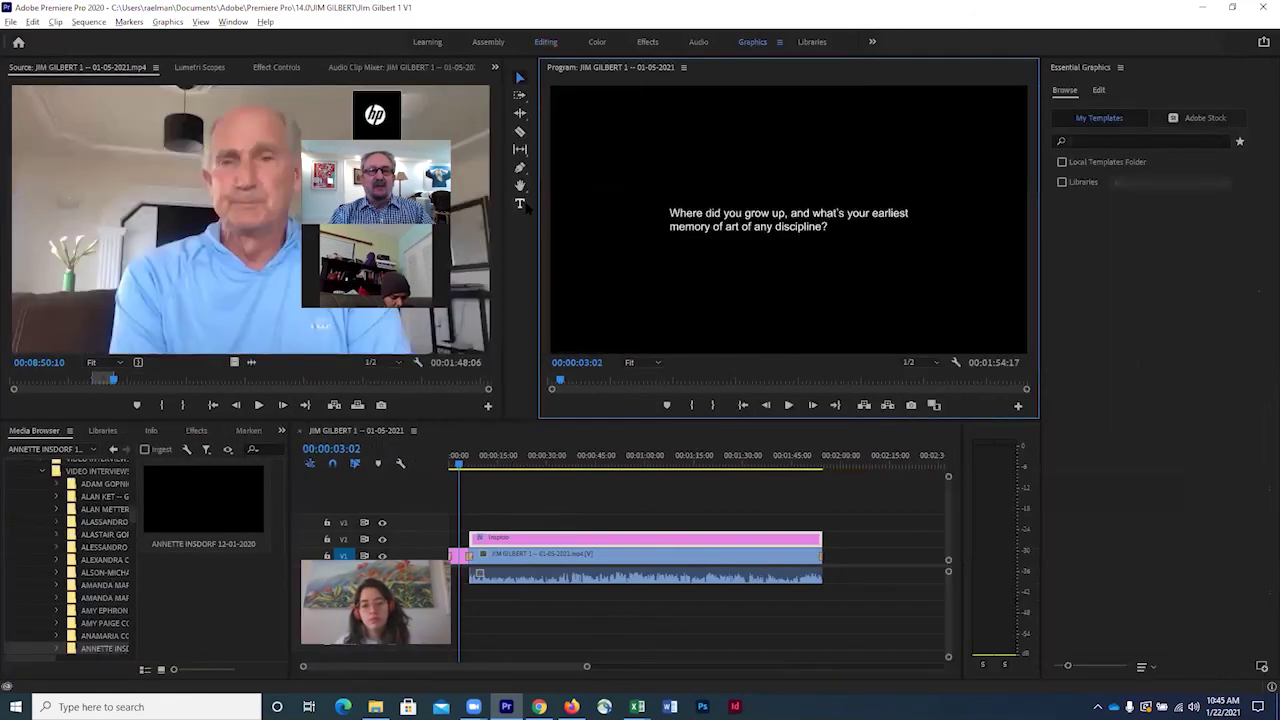
click(683, 208)
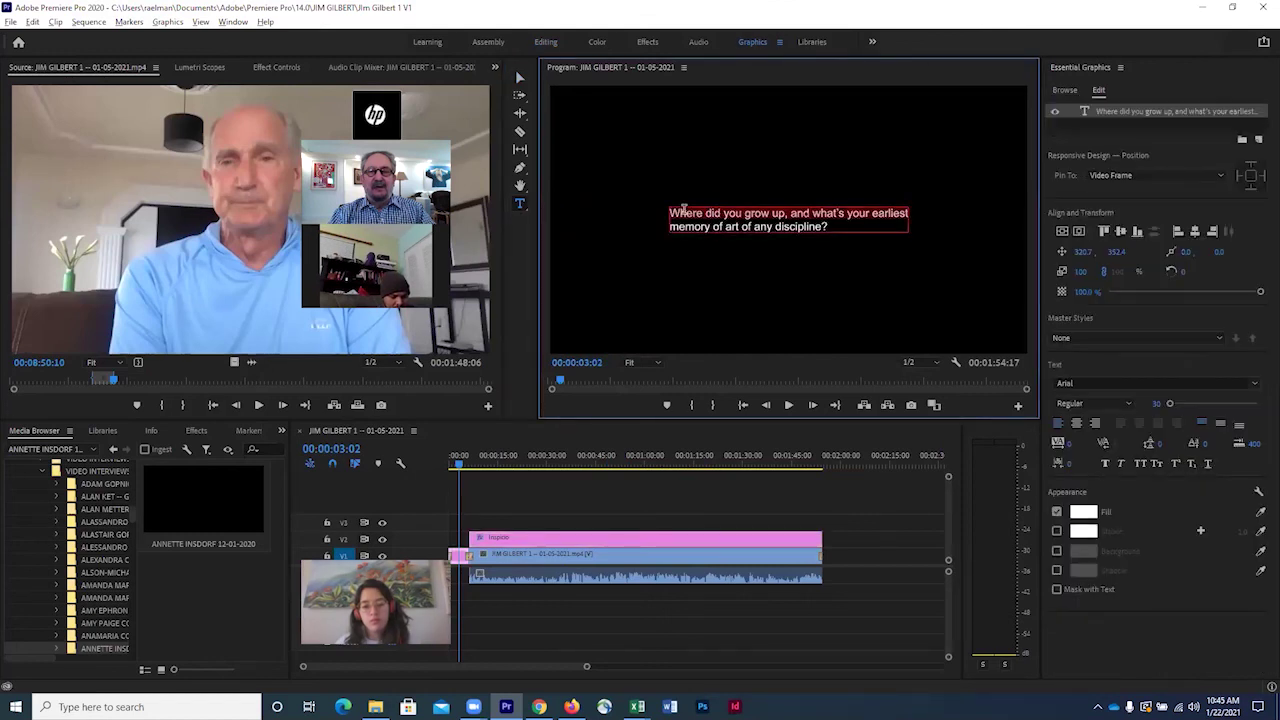